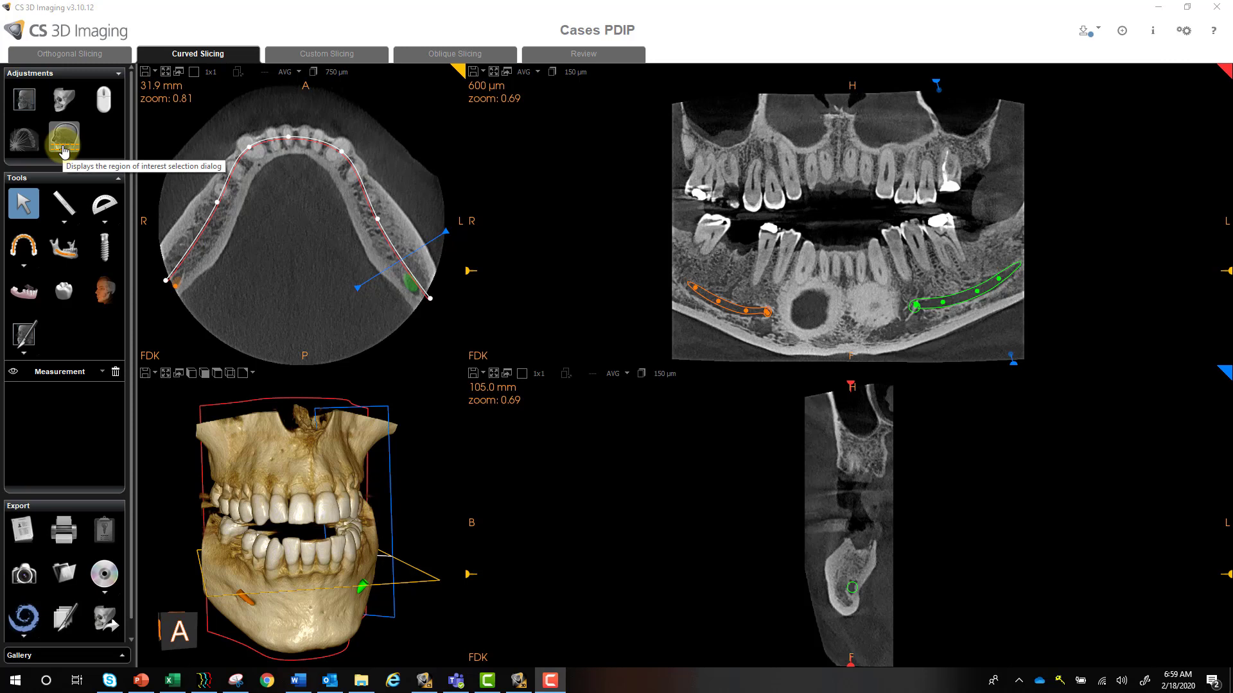
Step: Align the open-mouth Mandible model with the patient volume, without its antagonist
mouse_move(254, 469)
left_mouse_down()
mouse_move(280, 472)
mouse_move(268, 468)
left_mouse_up()
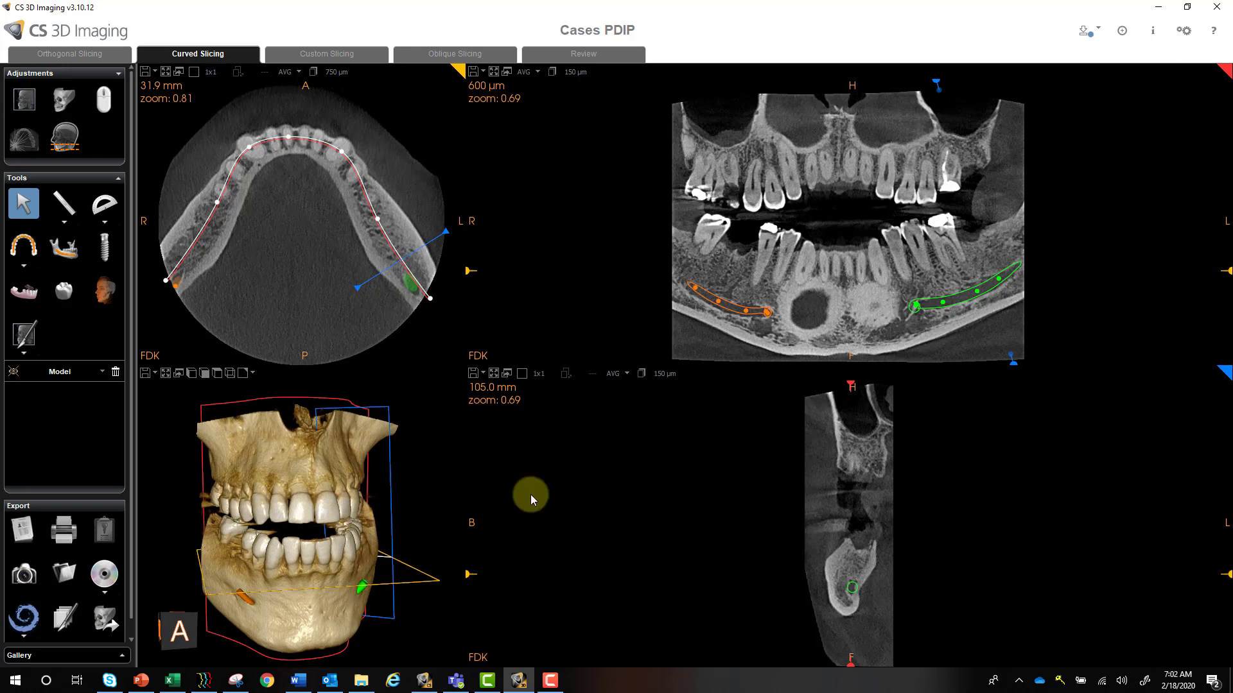
mouse_move(299, 475)
left_mouse_down()
mouse_move(315, 481)
mouse_move(296, 472)
left_mouse_up()
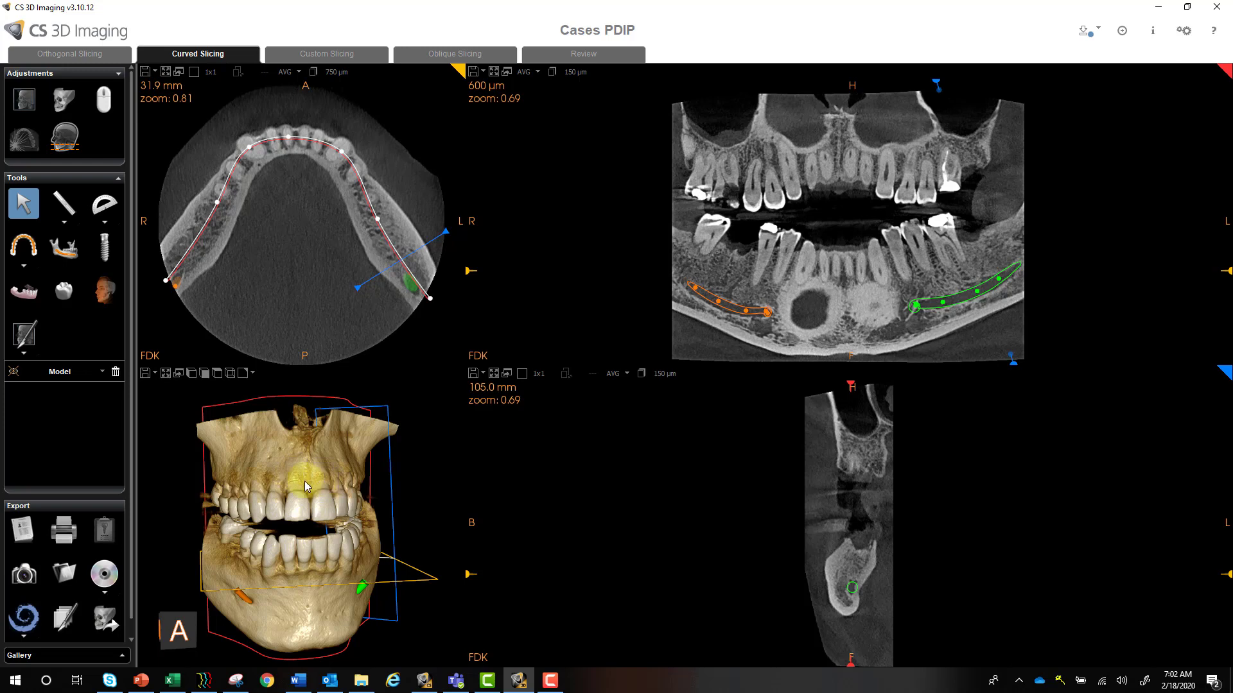
left_click(31, 301)
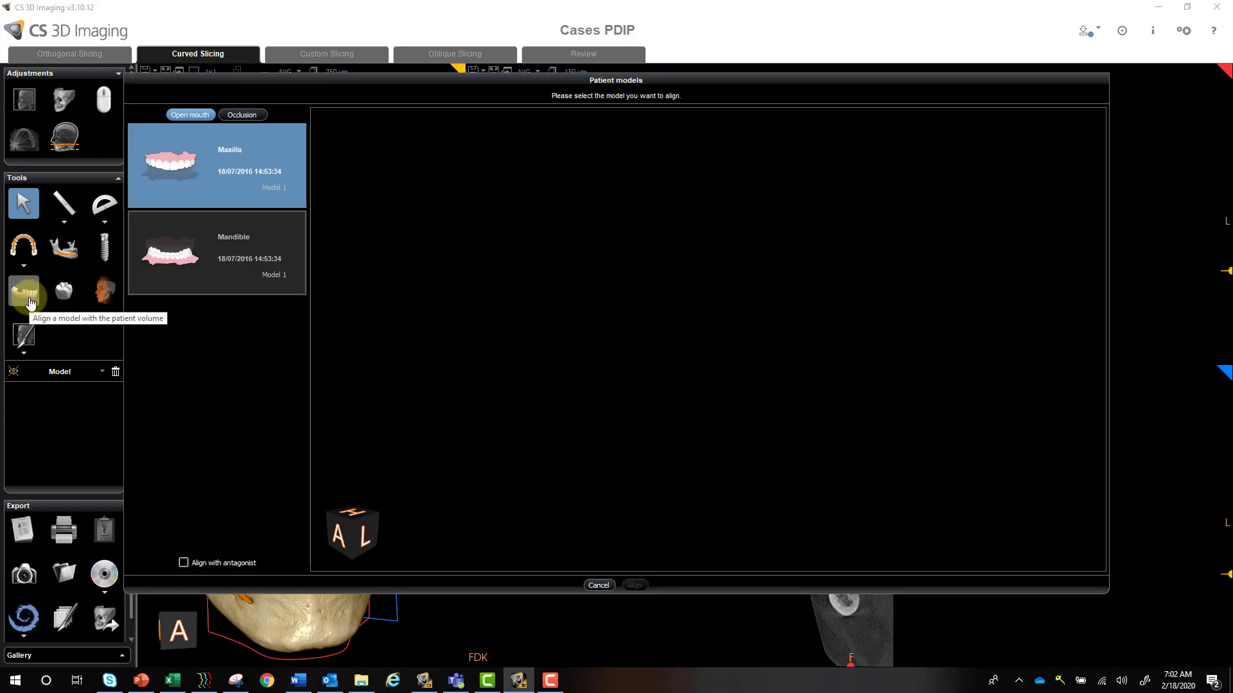
left_click_drag(630, 403, 673, 333)
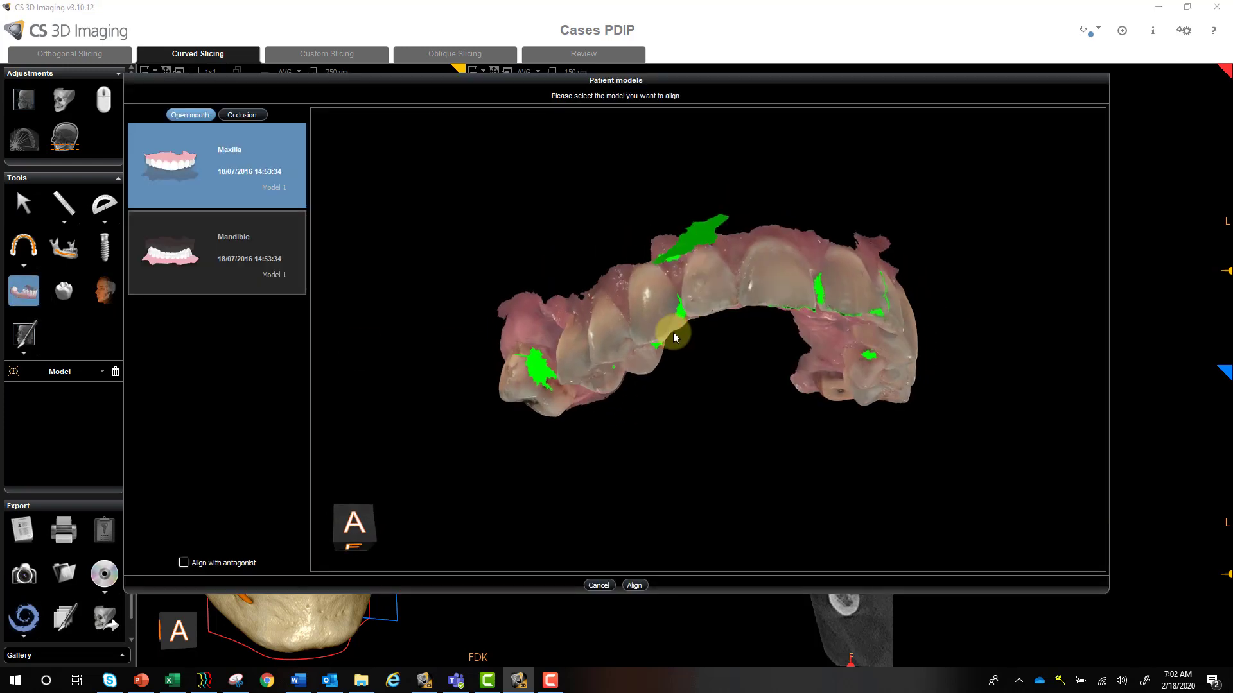
left_click(245, 265)
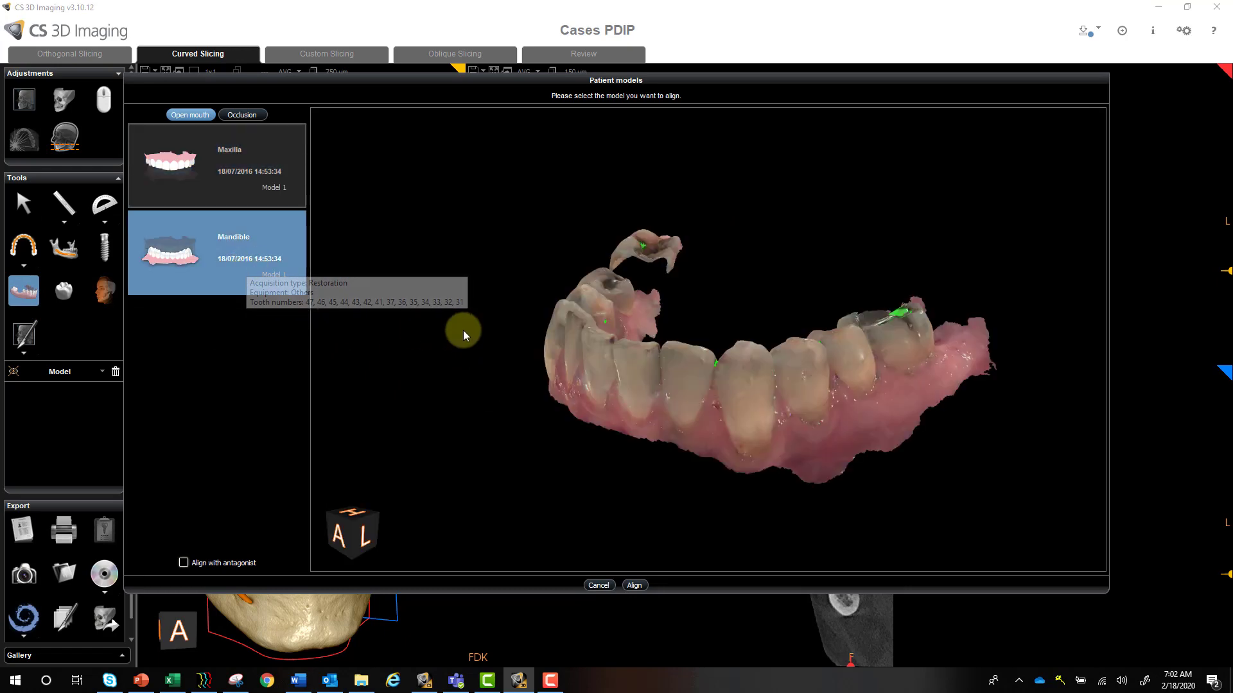
mouse_move(464, 330)
left_mouse_down()
mouse_move(633, 439)
mouse_move(474, 359)
mouse_move(466, 312)
left_mouse_up()
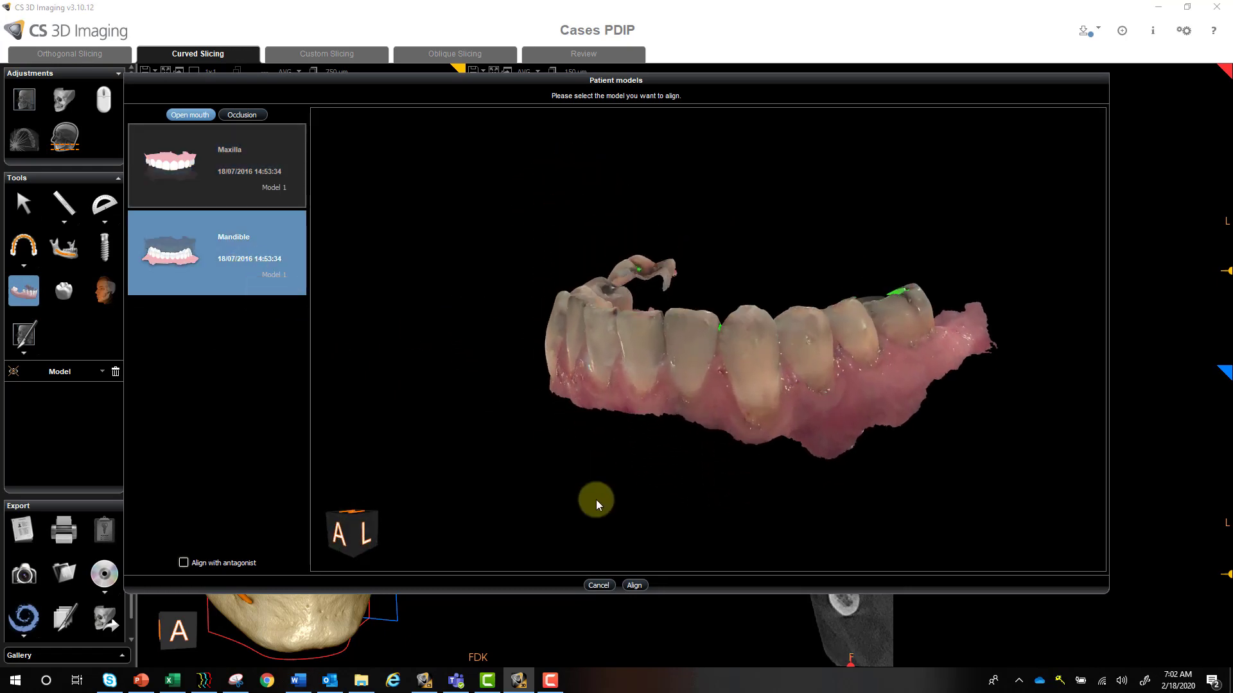
left_click(636, 586)
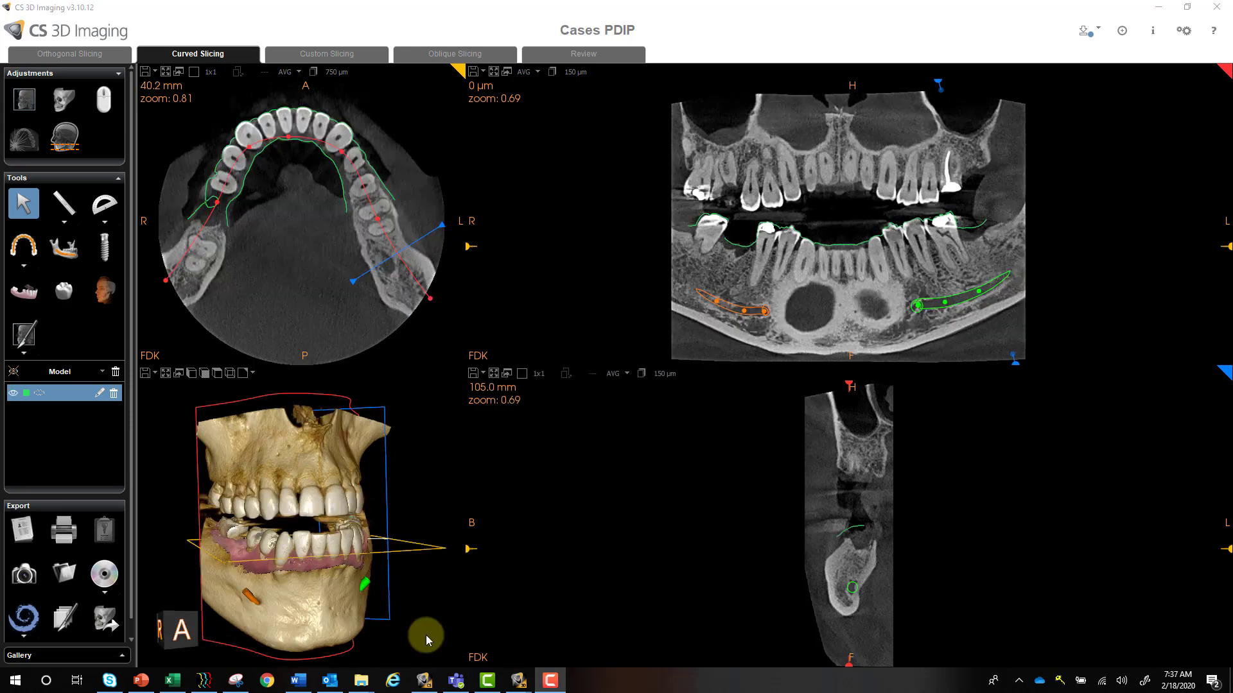
Step: Hide the coloured slice-plane frames around the 3D volume rendering
mouse_move(305, 626)
left_mouse_down()
mouse_move(293, 609)
mouse_move(321, 627)
left_mouse_up()
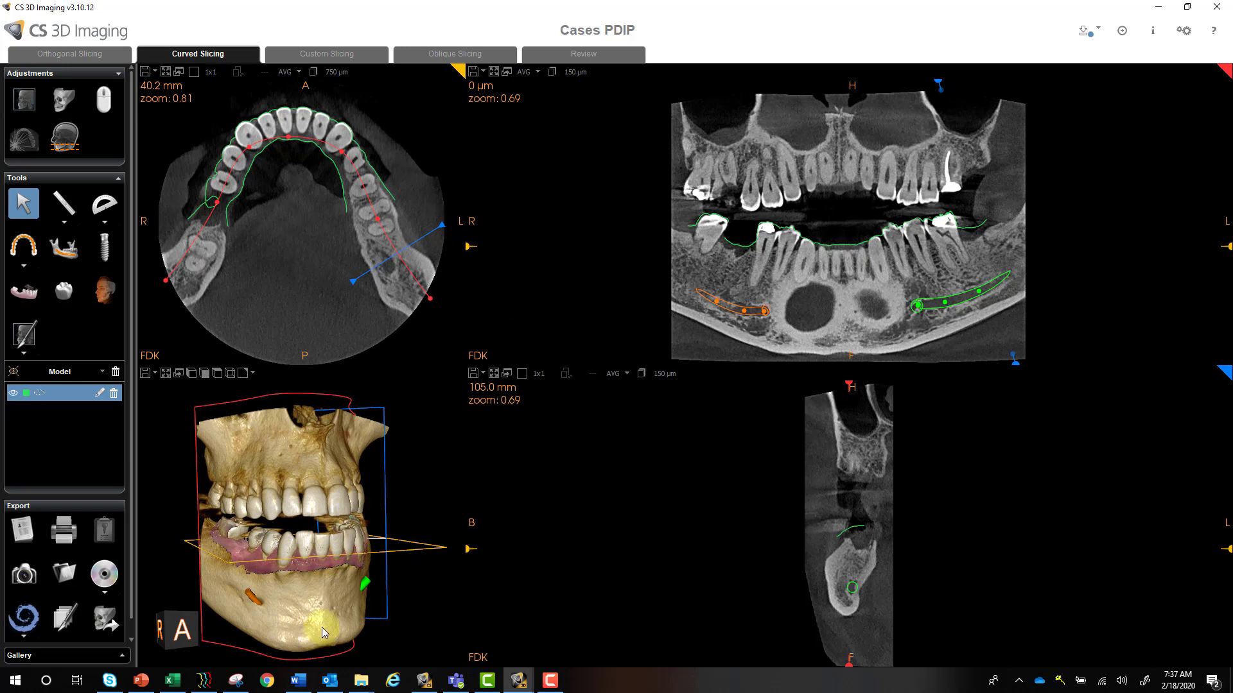
left_click(249, 373)
left_click(258, 389)
mouse_move(278, 418)
left_mouse_down()
mouse_move(260, 429)
mouse_move(272, 429)
left_mouse_up()
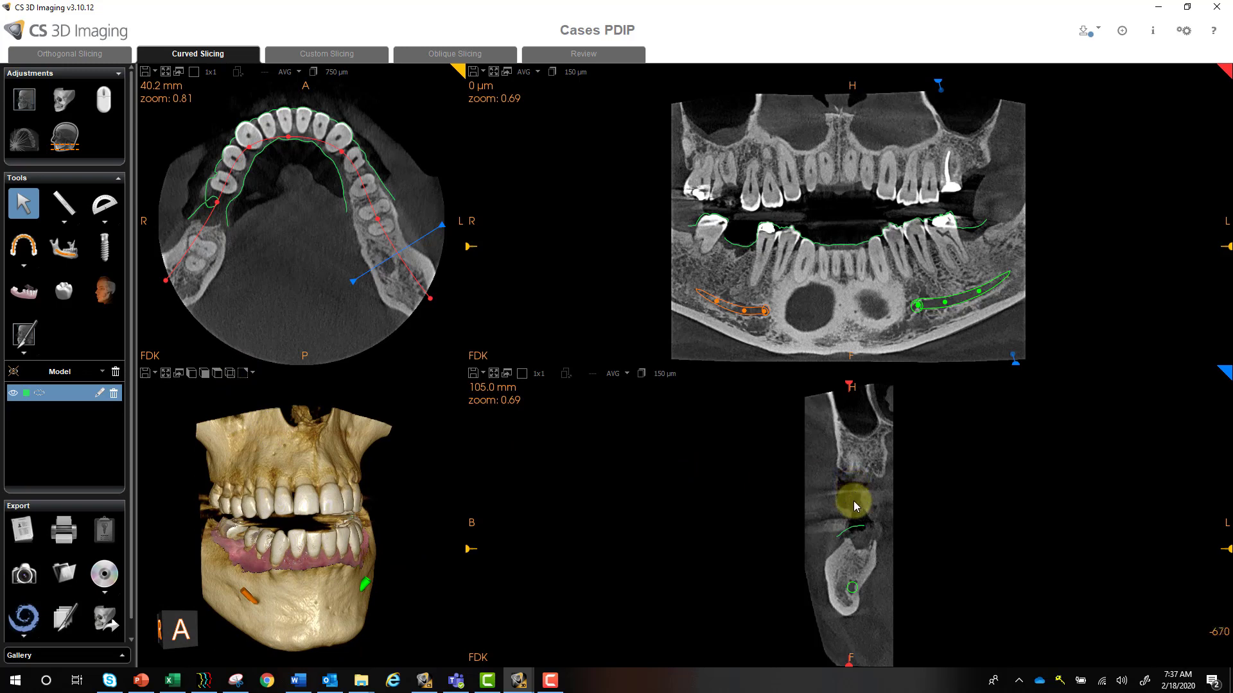
Step: Enlarge the cross-section and move its slice along the arch to 83.5 mm to examine how the model outline fits the tooth
scroll(853, 501, "up", 5)
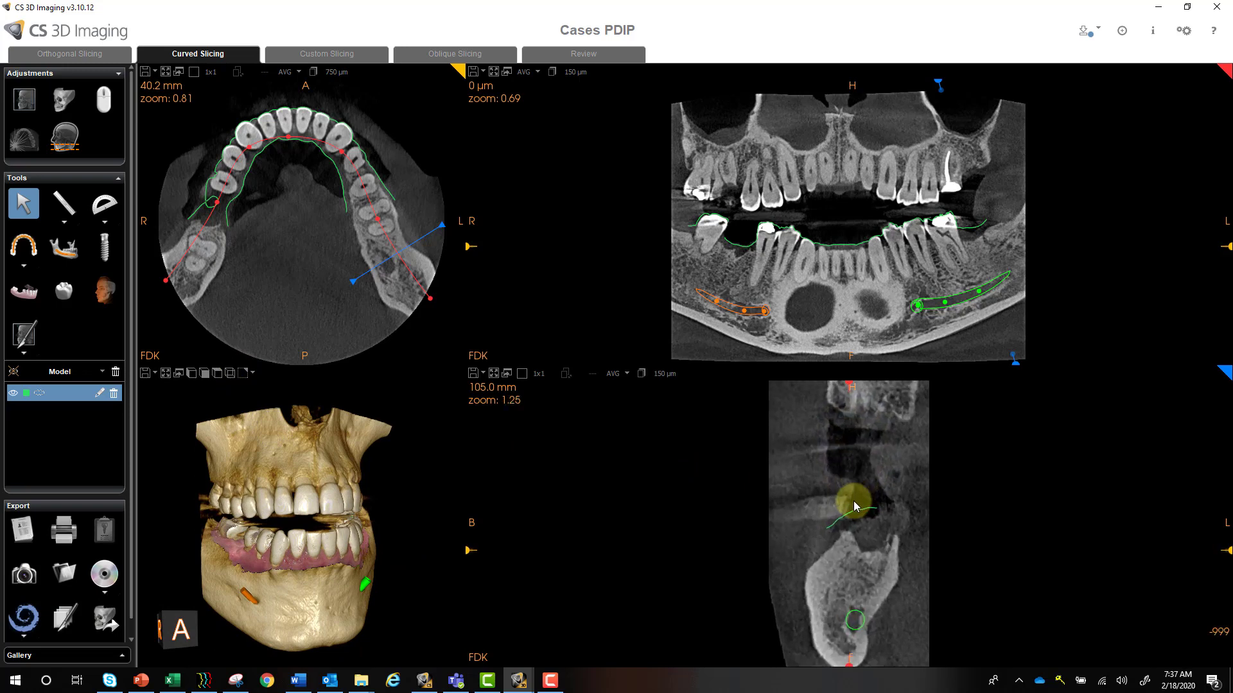
middle_click_drag(847, 502, 846, 479)
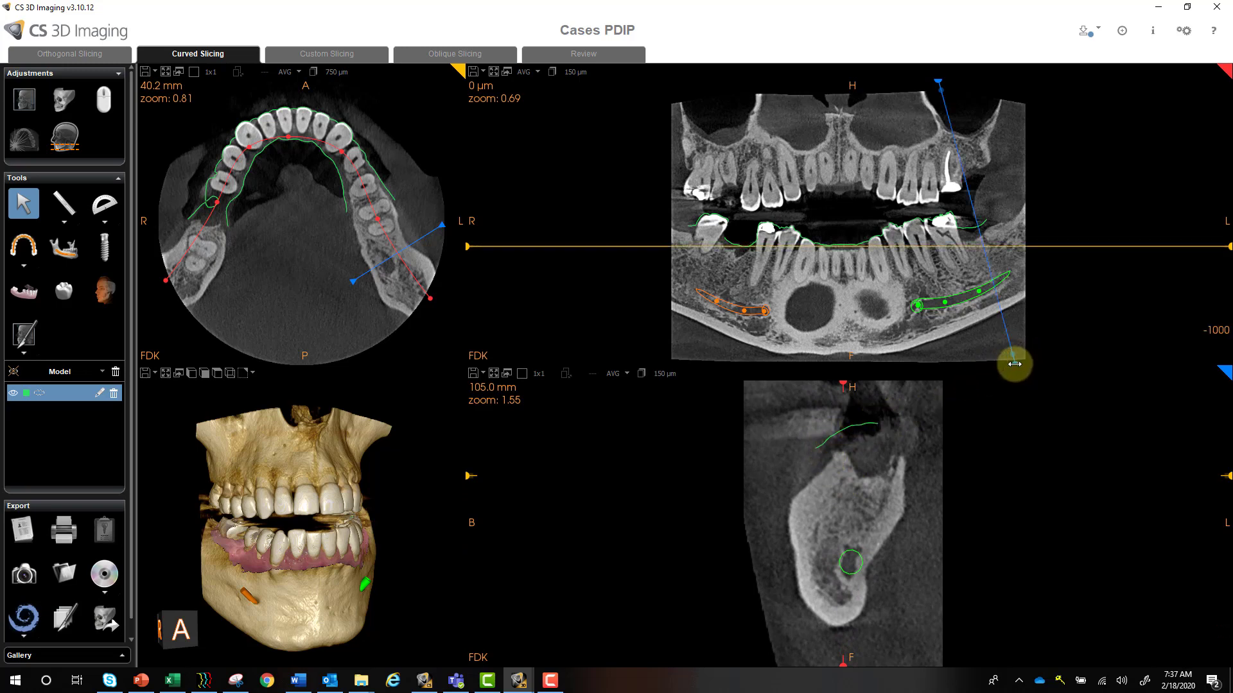
left_click_drag(1012, 360, 957, 381)
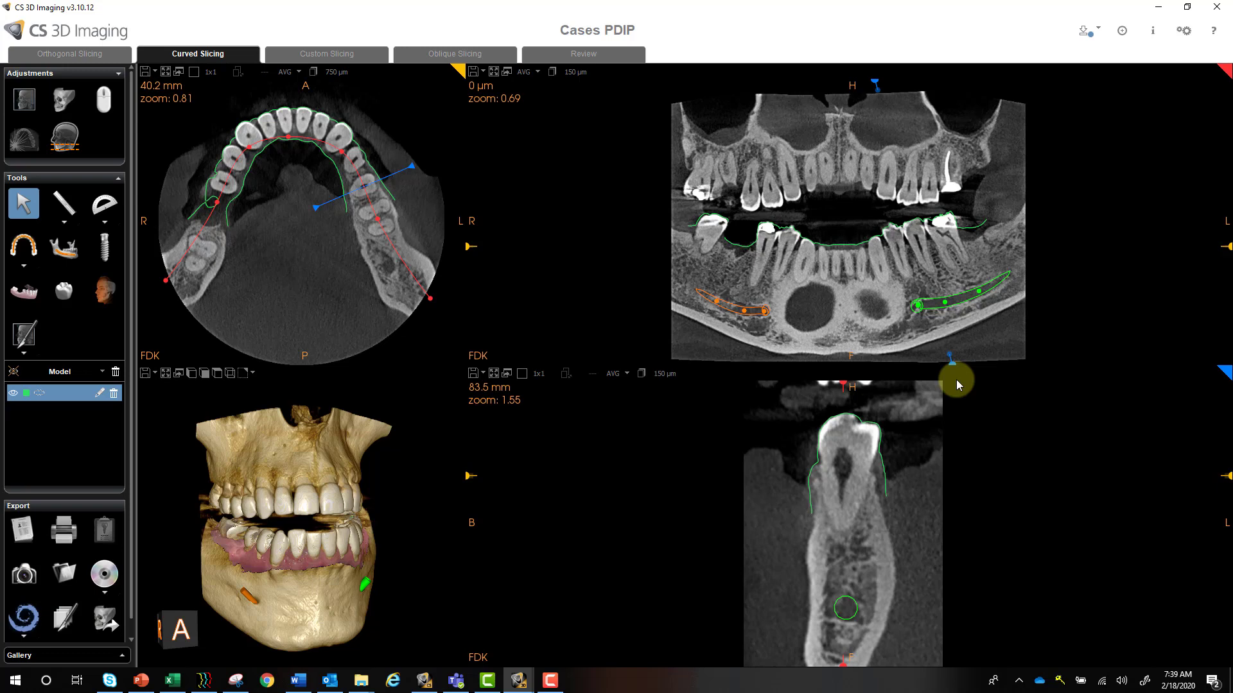
mouse_move(348, 473)
left_mouse_down()
mouse_move(341, 461)
mouse_move(353, 458)
mouse_move(334, 464)
left_mouse_up()
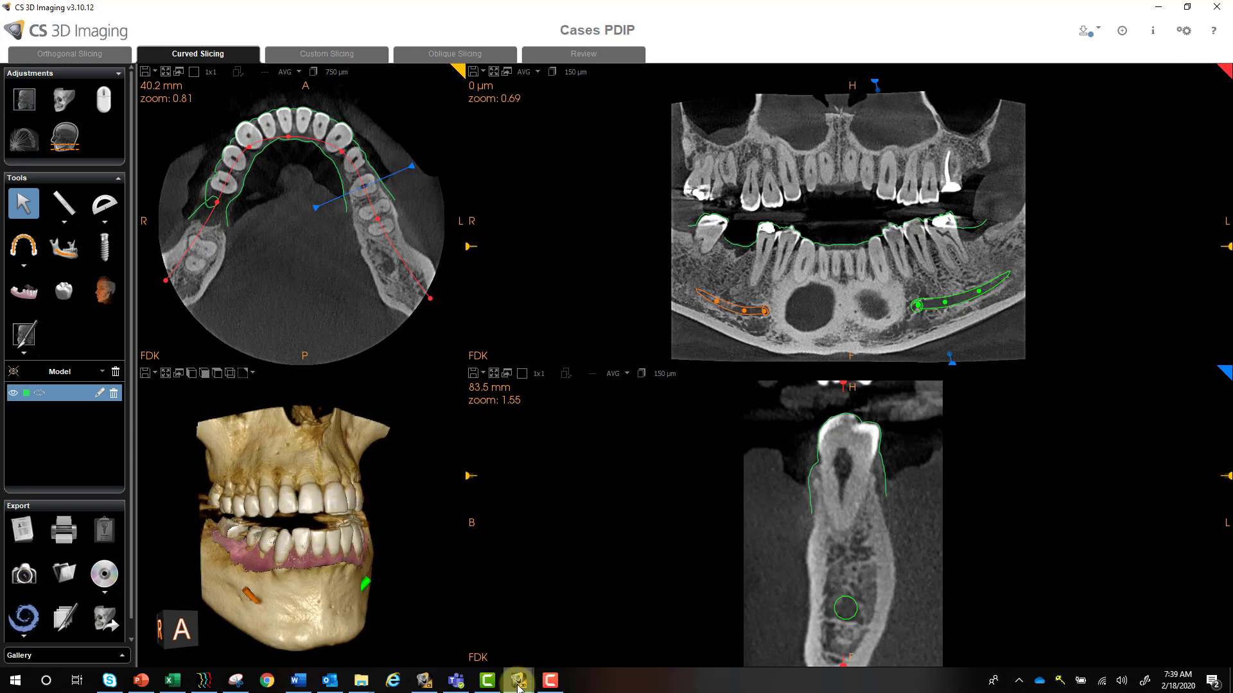
Step: Switch to the 2 Implants PDIP case and show its aligned model on the volume and slices
mouse_move(518, 686)
left_click(587, 653)
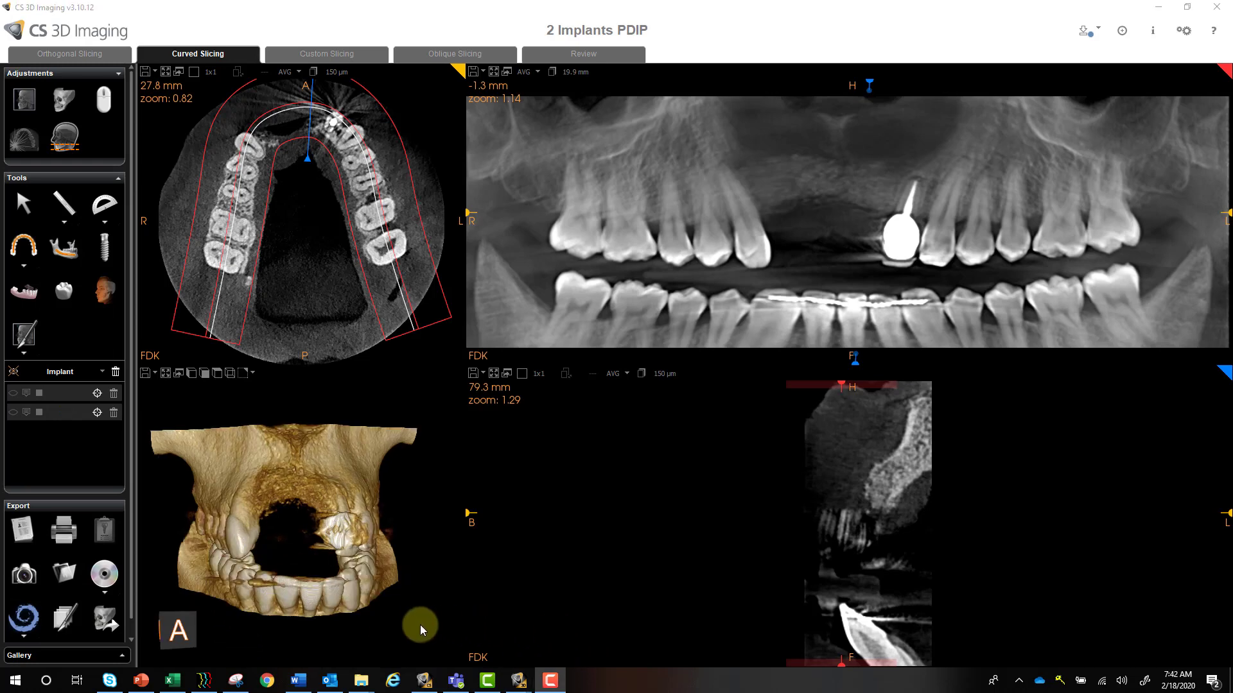
left_click_drag(420, 625, 346, 615)
left_click(58, 371)
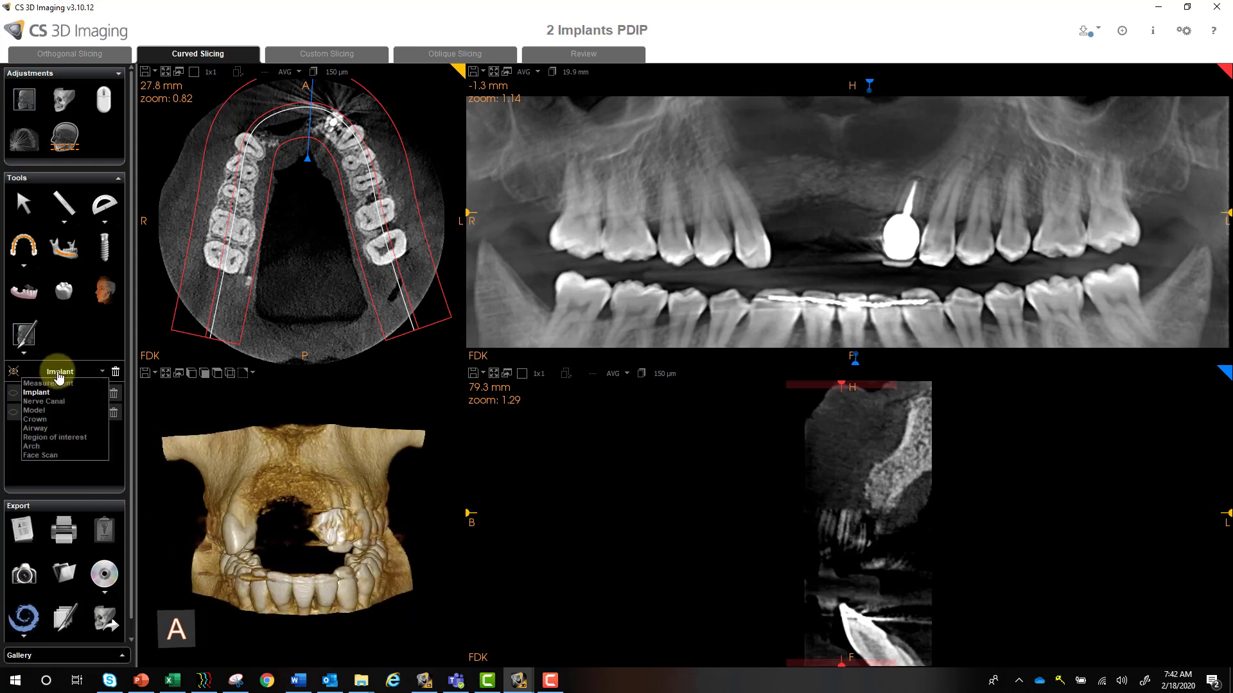
left_click(49, 412)
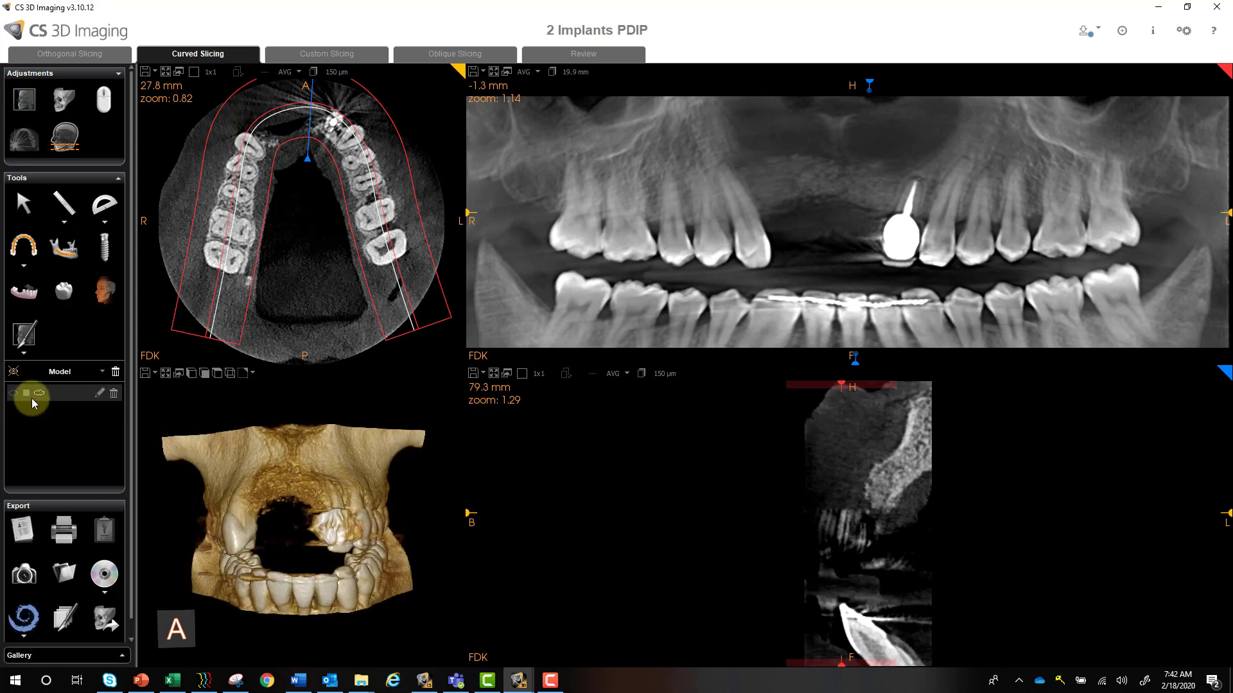
left_click(13, 373)
mouse_move(159, 456)
left_mouse_down()
mouse_move(233, 456)
mouse_move(180, 449)
left_mouse_up()
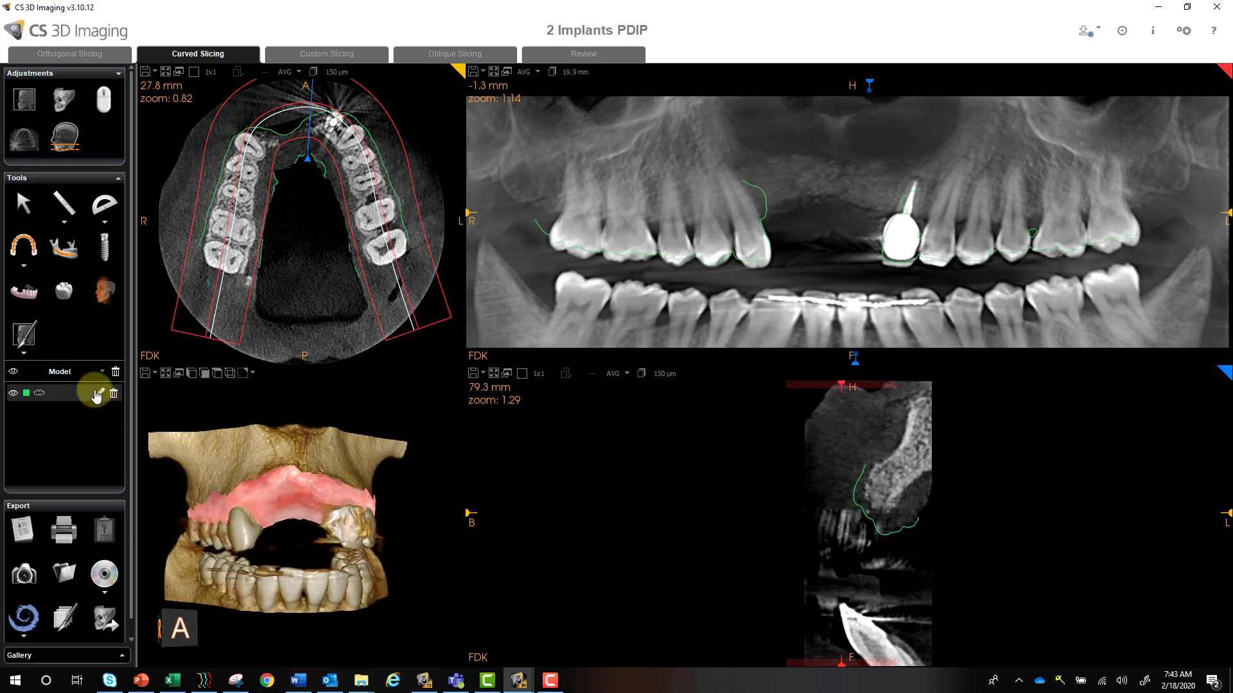
Step: Show region of interest ROI #1 in the 2 Implants PDIP case's 3D volume
left_click(64, 374)
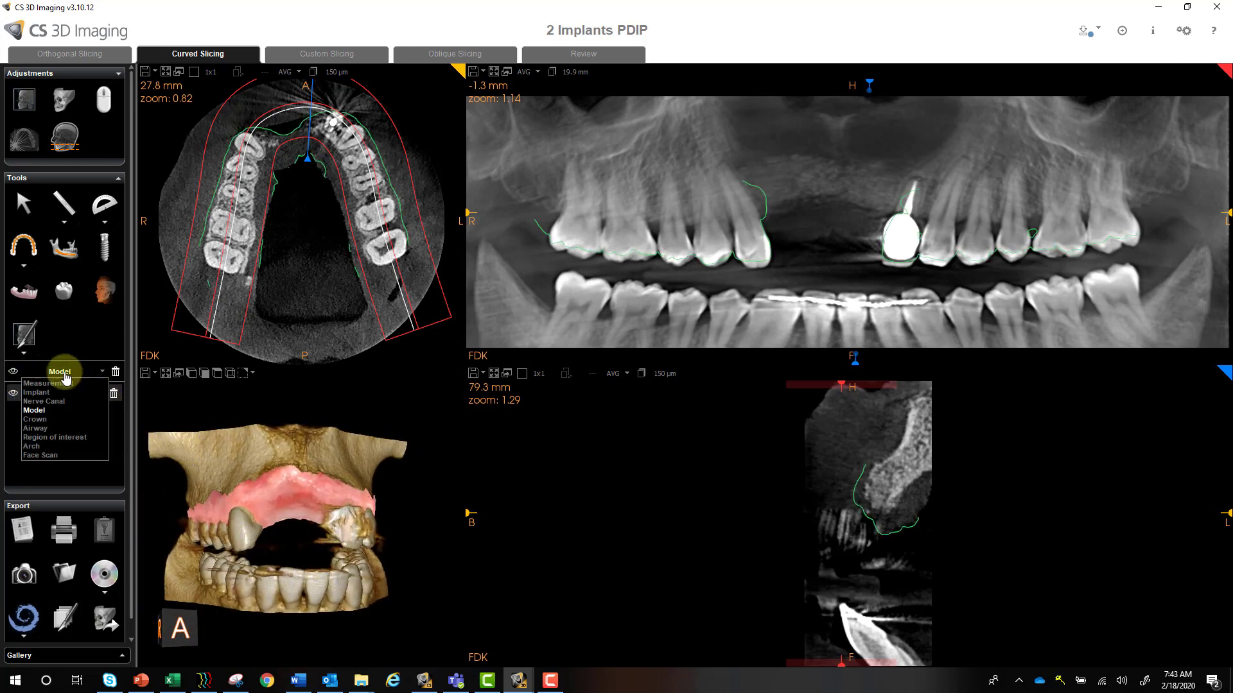
left_click(66, 437)
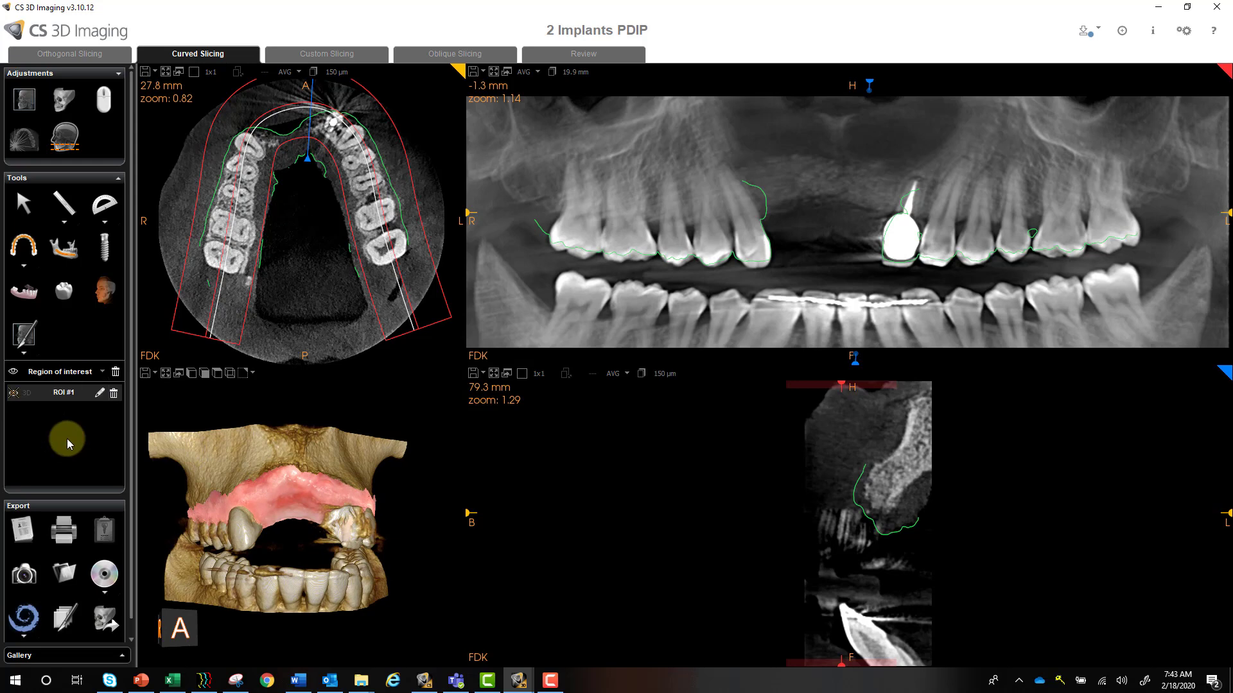
left_click(13, 393)
mouse_move(192, 464)
left_mouse_down()
mouse_move(225, 461)
mouse_move(191, 461)
left_mouse_up()
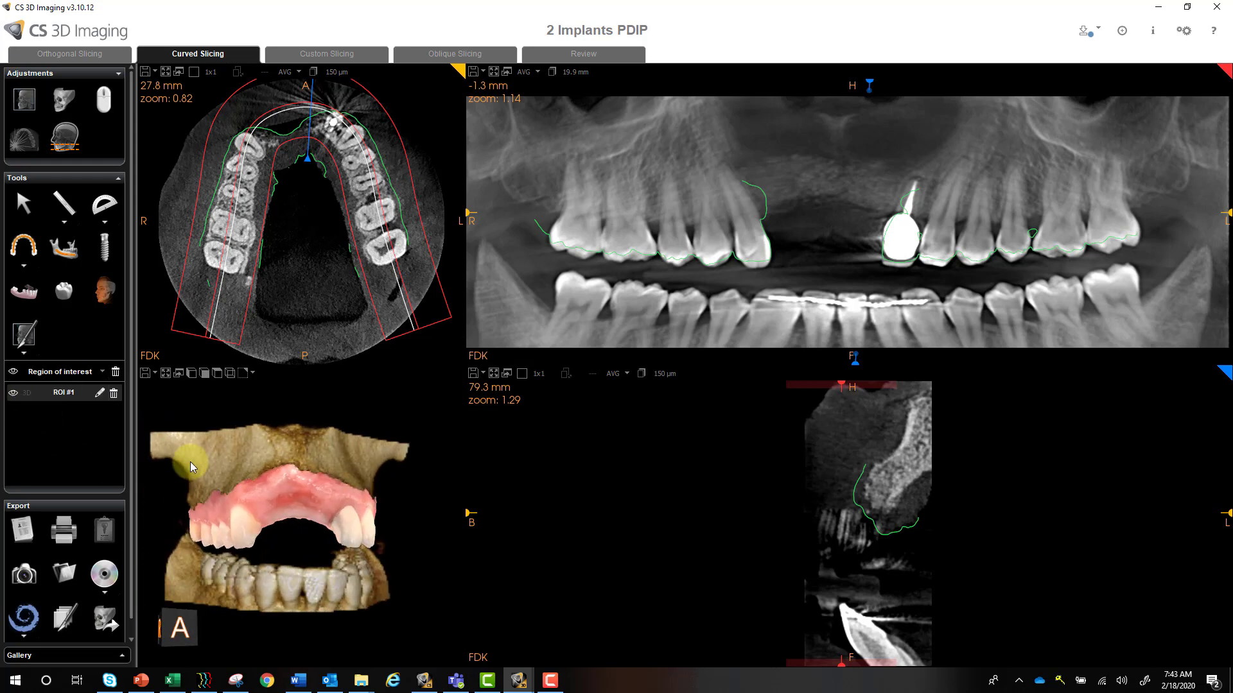
Step: Show the planned crowns #7, #8 and #9 in all views
left_click(72, 371)
left_click(52, 419)
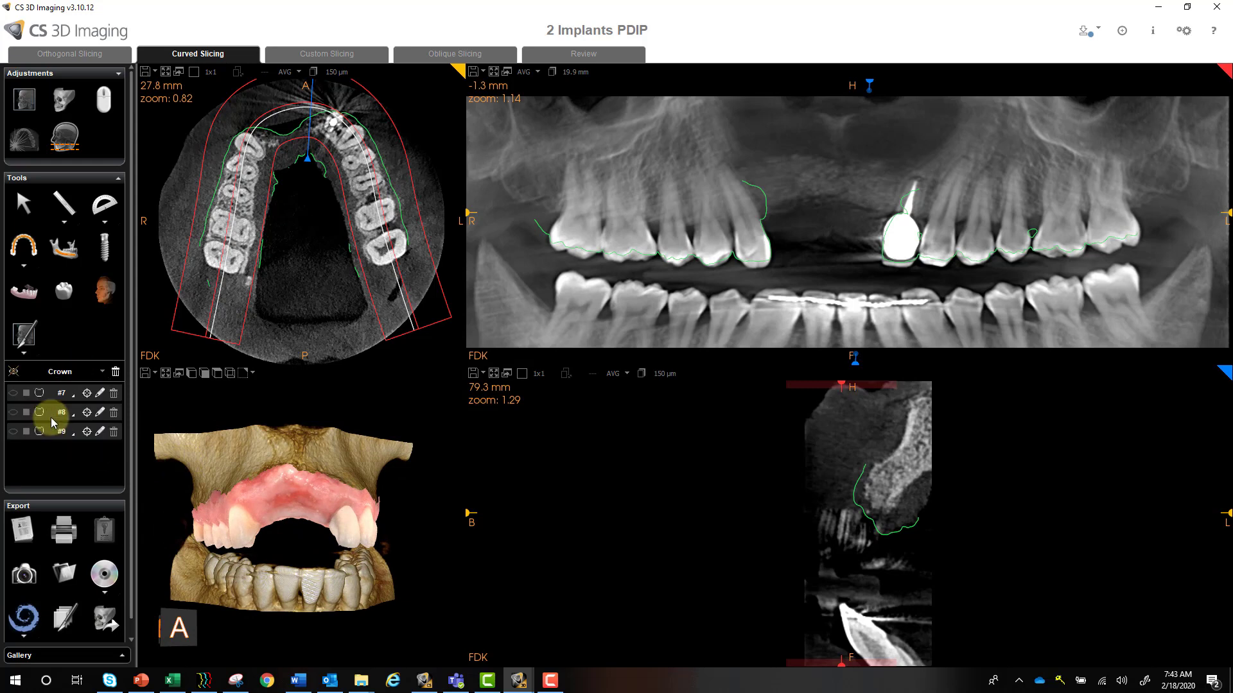
left_click_drag(165, 439, 126, 433)
Step: Show the two planned implants together with the crowns in all views
left_click(55, 376)
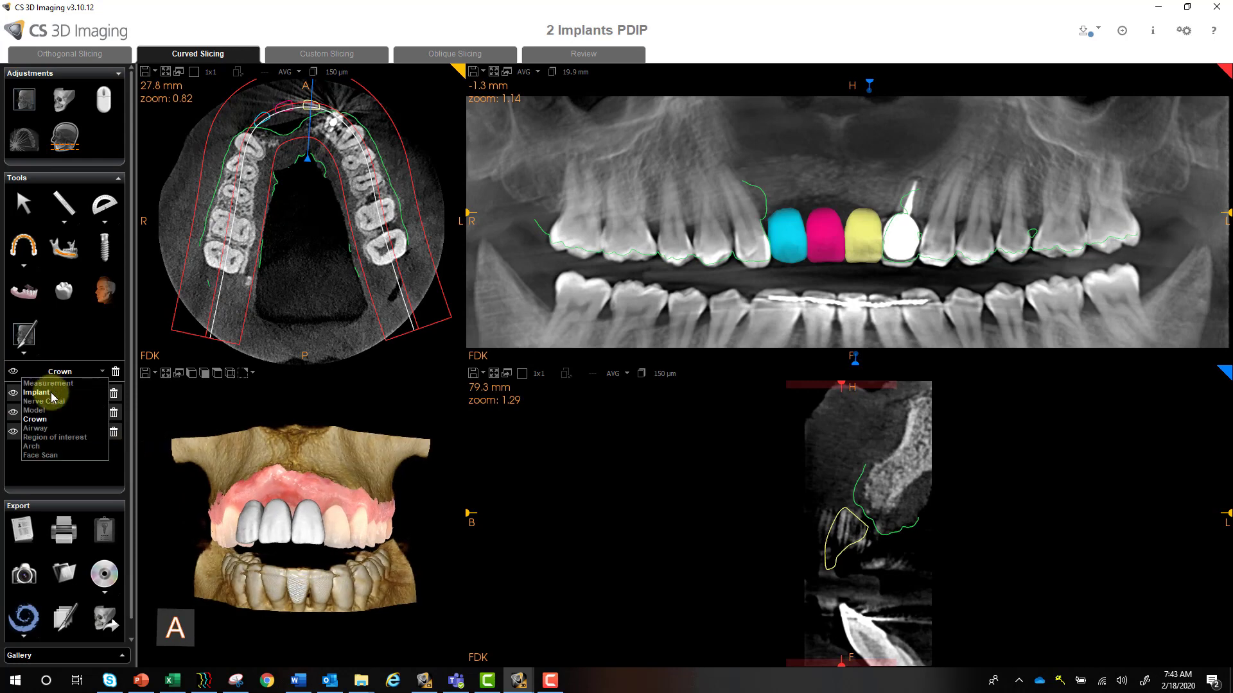
left_click(45, 392)
left_click(14, 374)
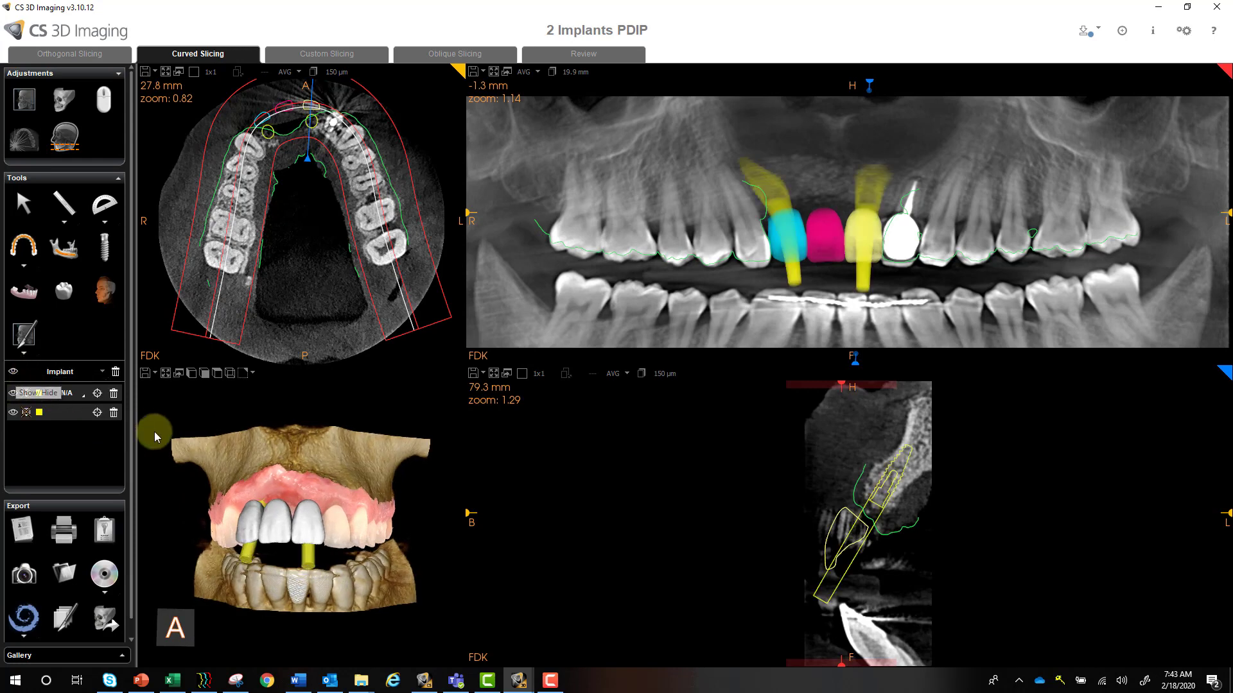
left_click_drag(195, 433, 220, 441)
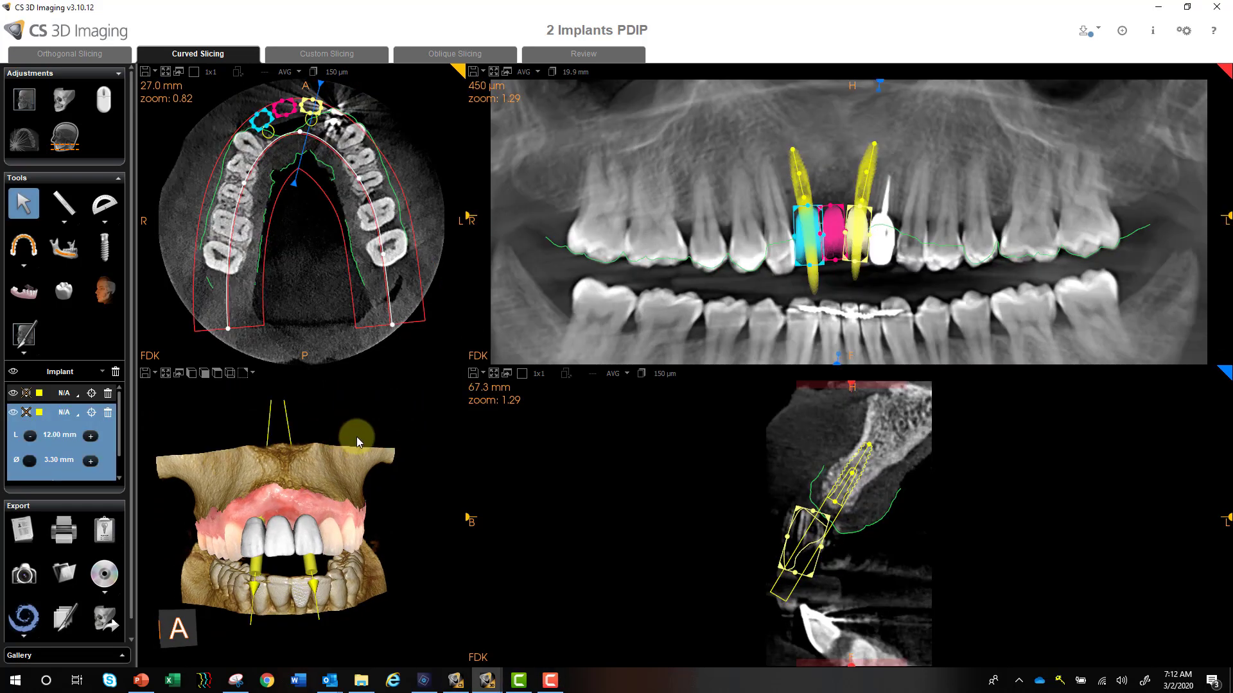
Step: Switch to the PDIP Object Scanning - Metal case and show its aligned model
mouse_move(485, 691)
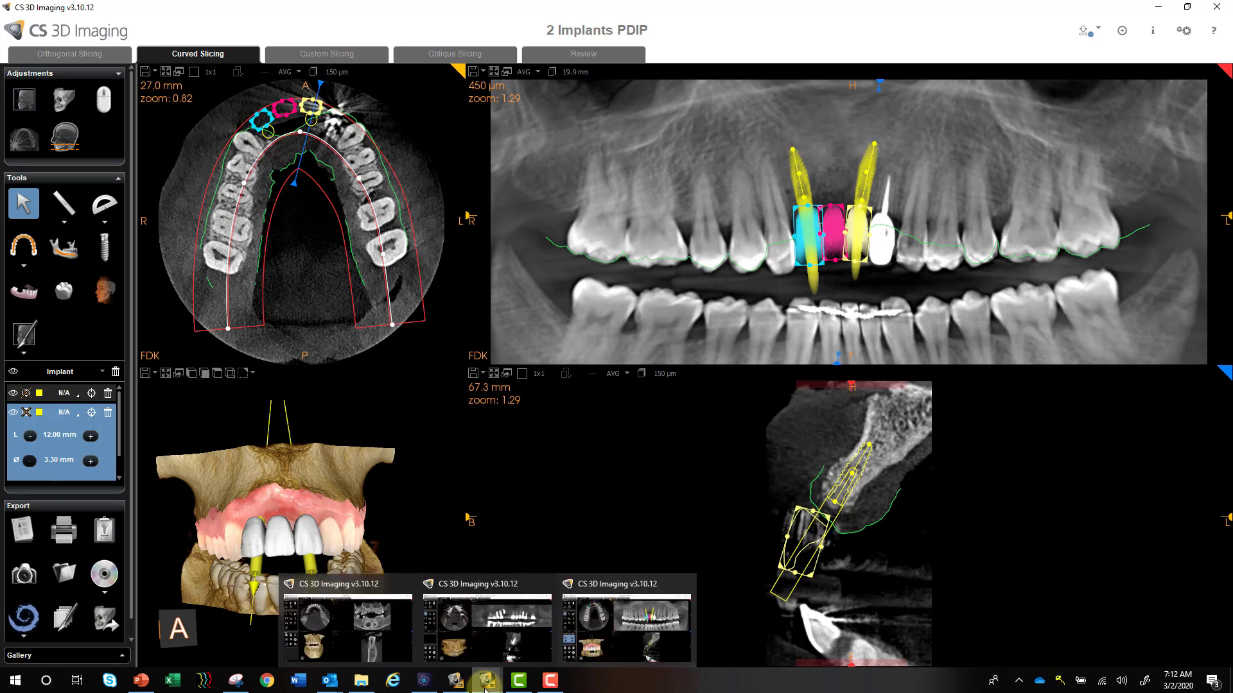
left_click(473, 657)
mouse_move(299, 470)
left_mouse_down()
mouse_move(311, 472)
mouse_move(298, 460)
left_mouse_up()
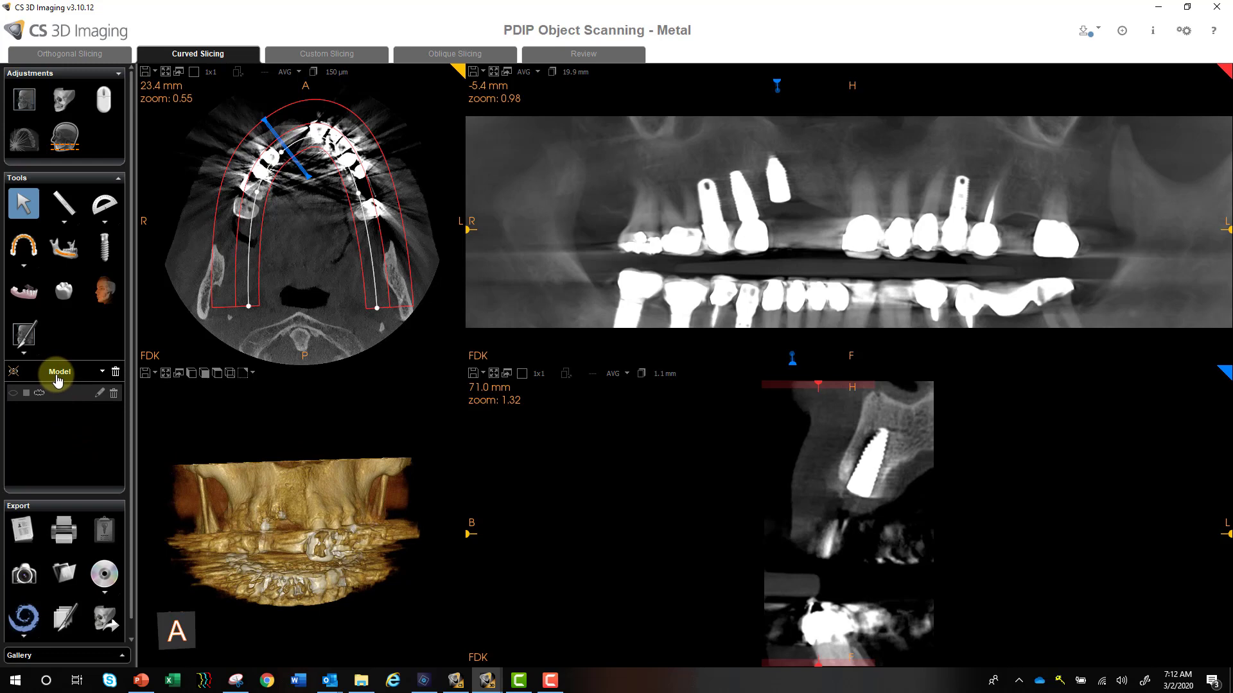
left_click(13, 373)
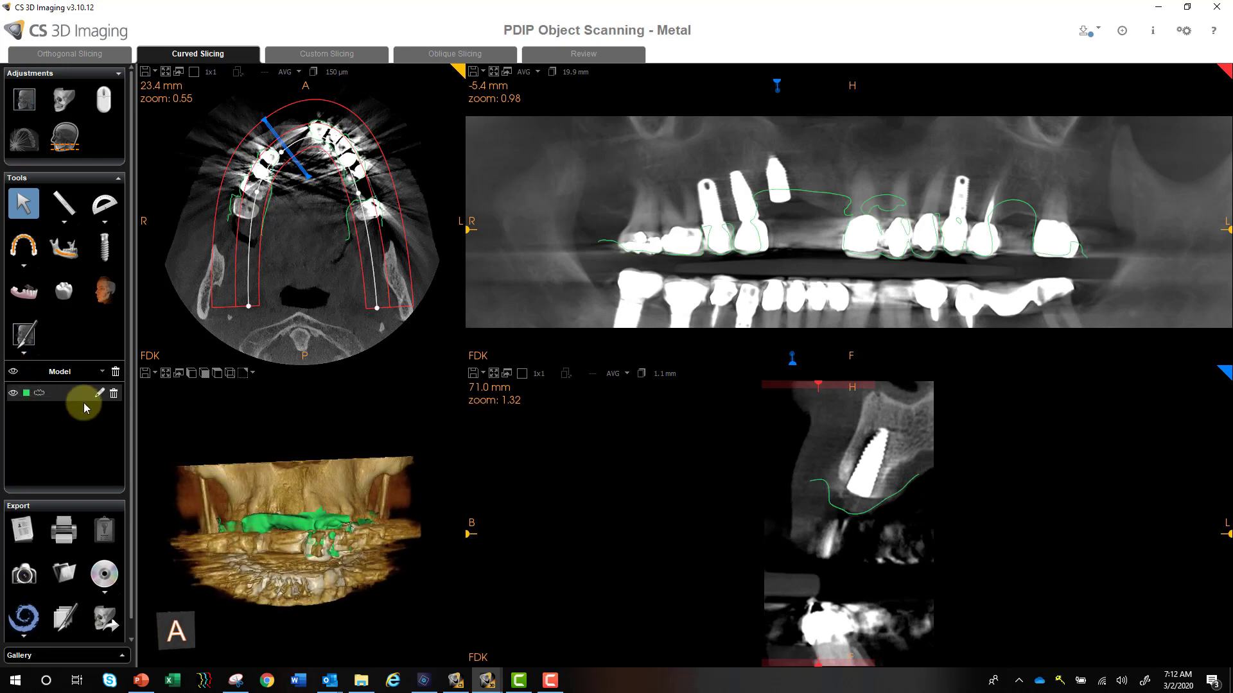
Step: Show region of interest ROI #1 in the metal case to isolate the upper jaw in the 3D volume
left_click(63, 371)
left_click(70, 438)
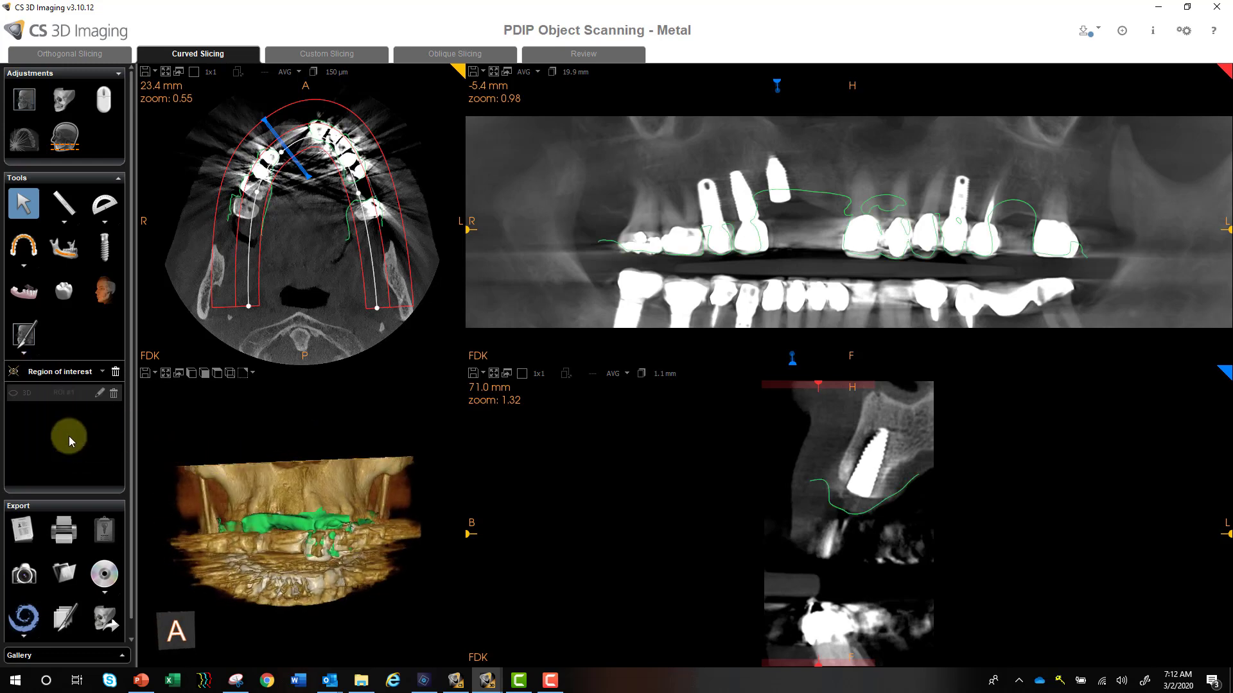
left_click_drag(236, 460, 204, 478)
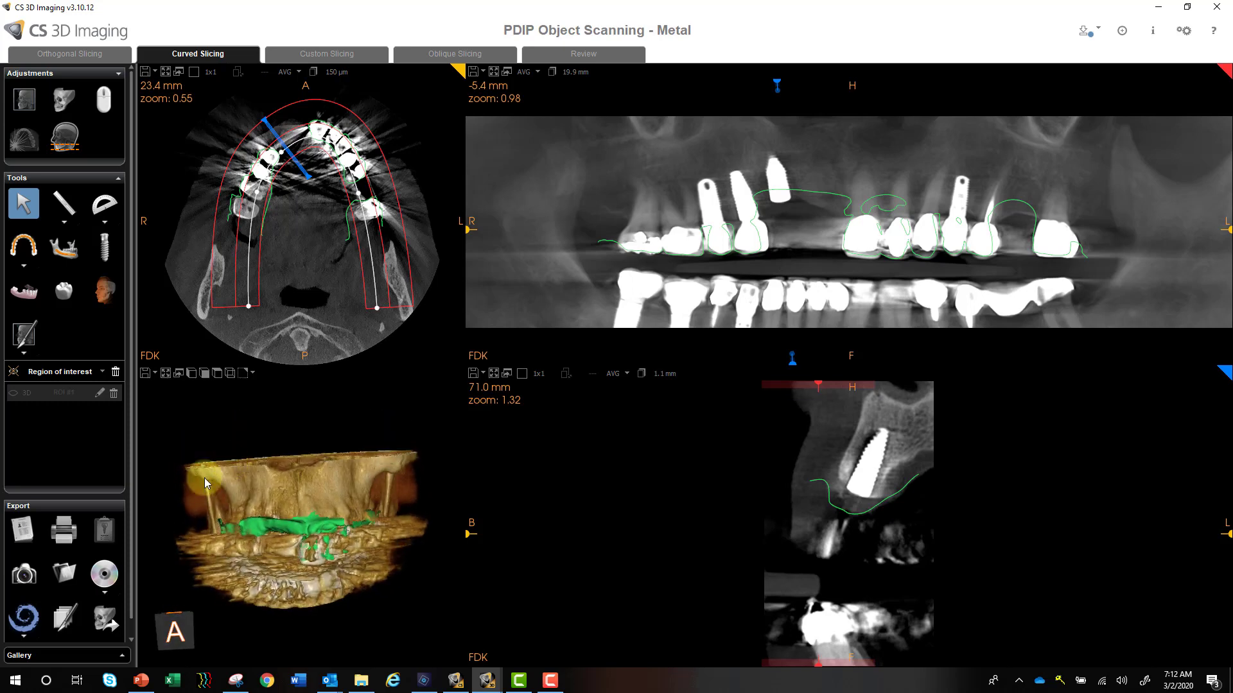
left_click(12, 371)
mouse_move(298, 480)
left_mouse_down()
mouse_move(304, 507)
mouse_move(302, 479)
left_mouse_up()
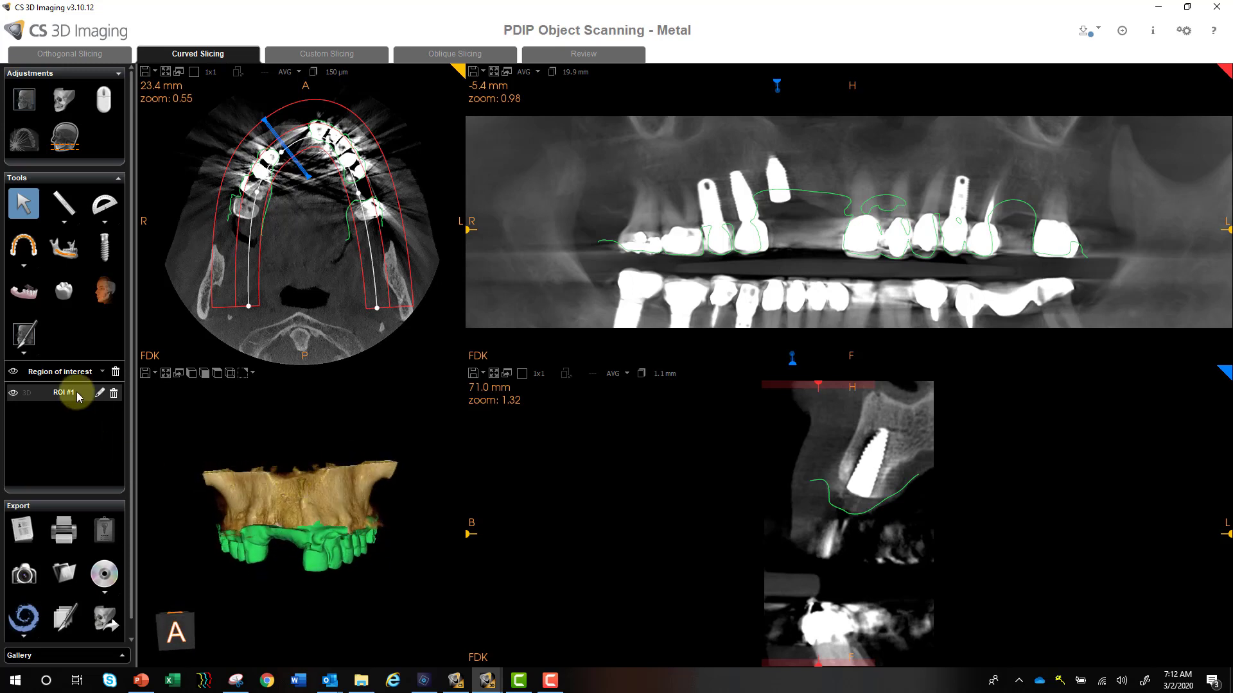
Step: Show the three planned crowns on the metal case's model and slices
left_click(61, 372)
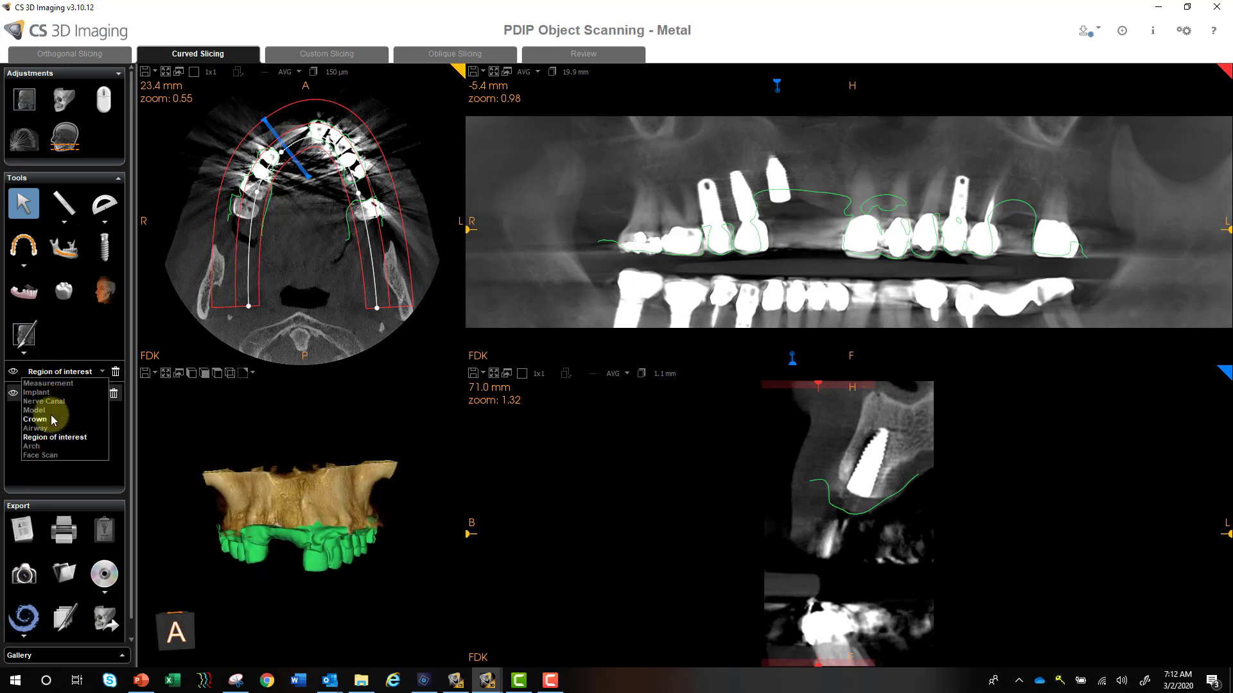
left_click(52, 418)
left_click(14, 371)
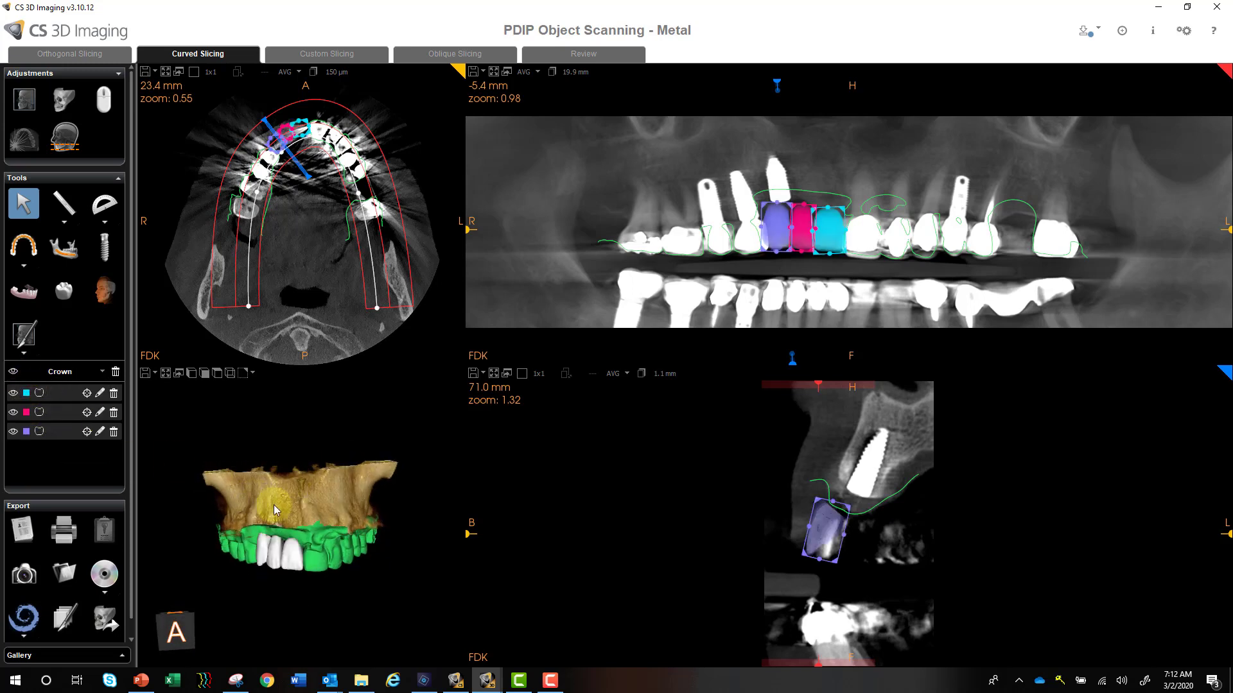
mouse_move(273, 504)
left_mouse_down()
mouse_move(264, 437)
mouse_move(258, 488)
mouse_move(276, 495)
left_mouse_up()
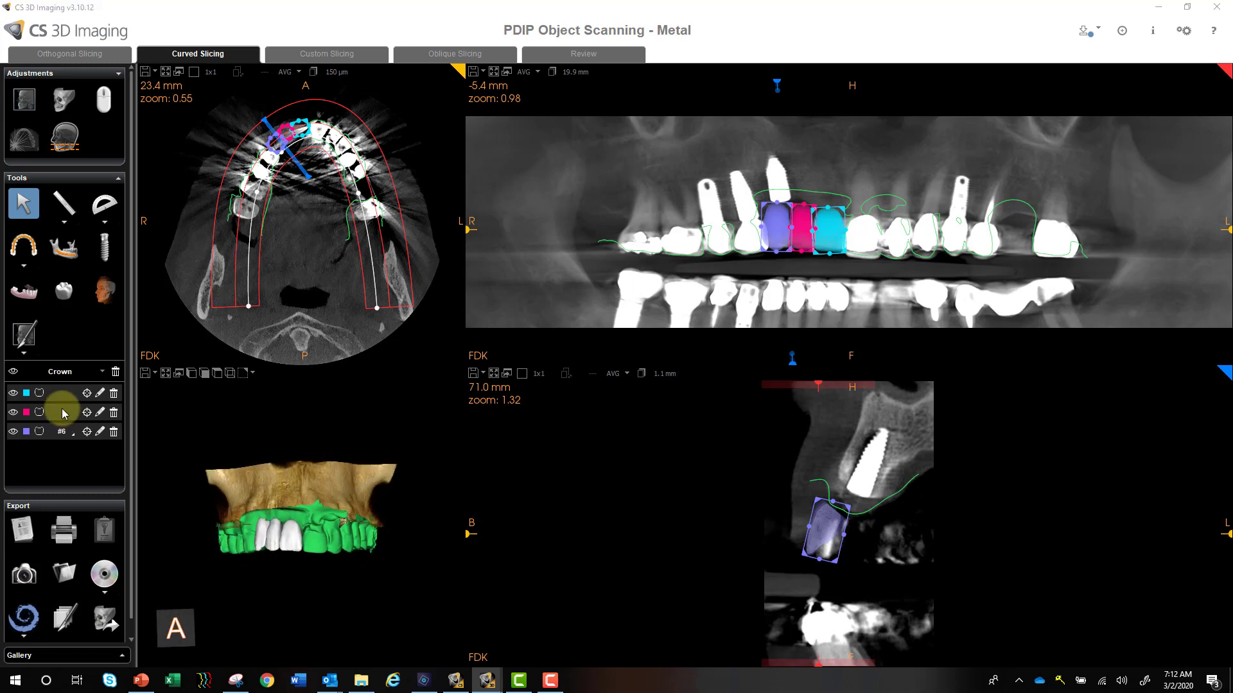
Step: Show the planned implant #8 together with the crowns in the metal case's slices and 3D volume
left_click(61, 372)
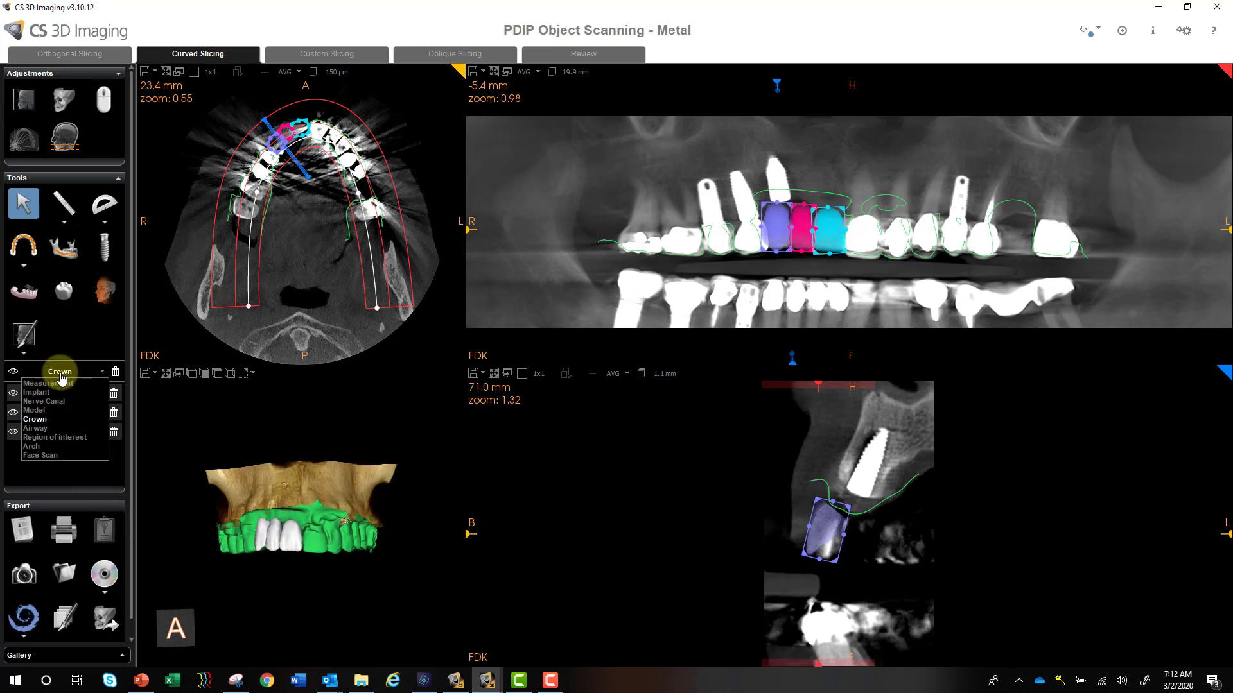
left_click(36, 392)
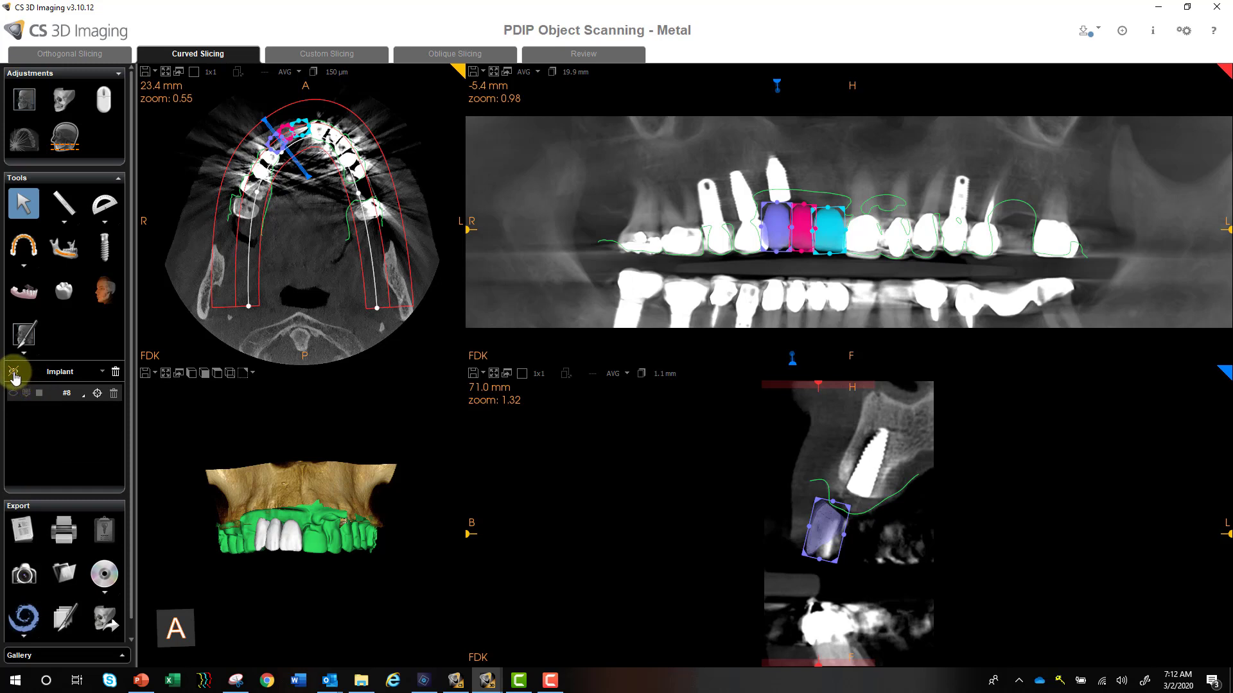
left_click(13, 371)
left_click_drag(167, 429, 160, 430)
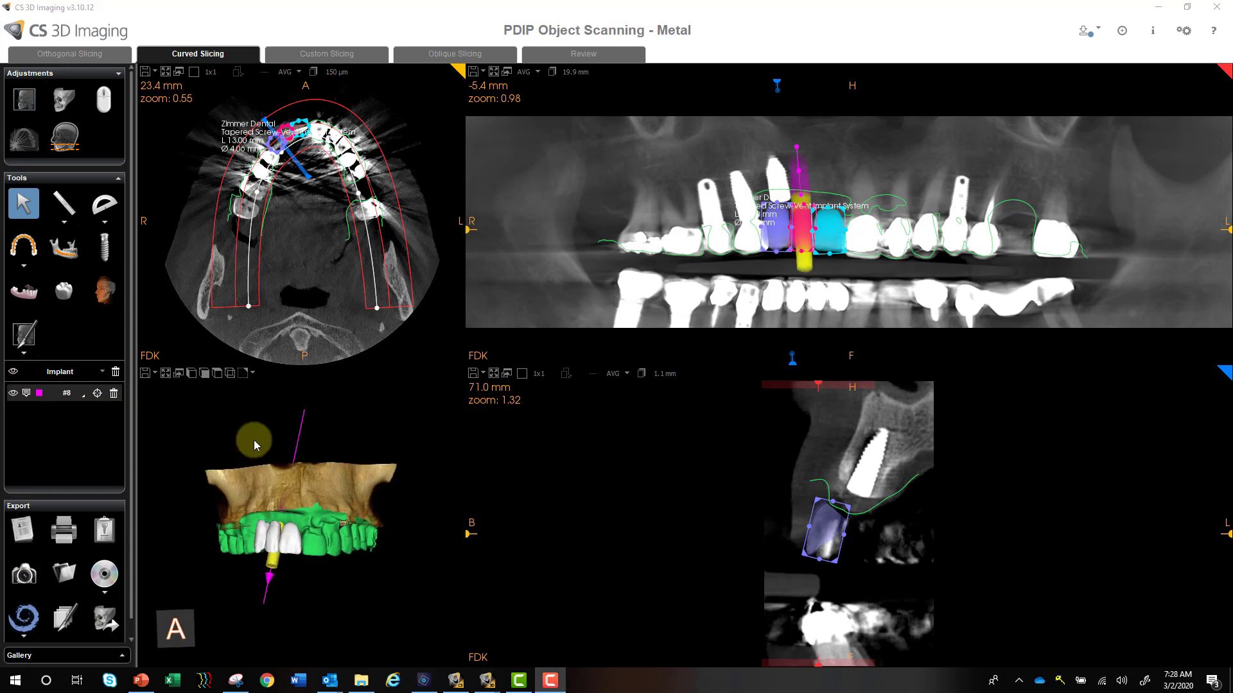
Step: Switch to the Cases PDIP case and examine the aligned lower model on the 3D volume from several angles
mouse_move(487, 679)
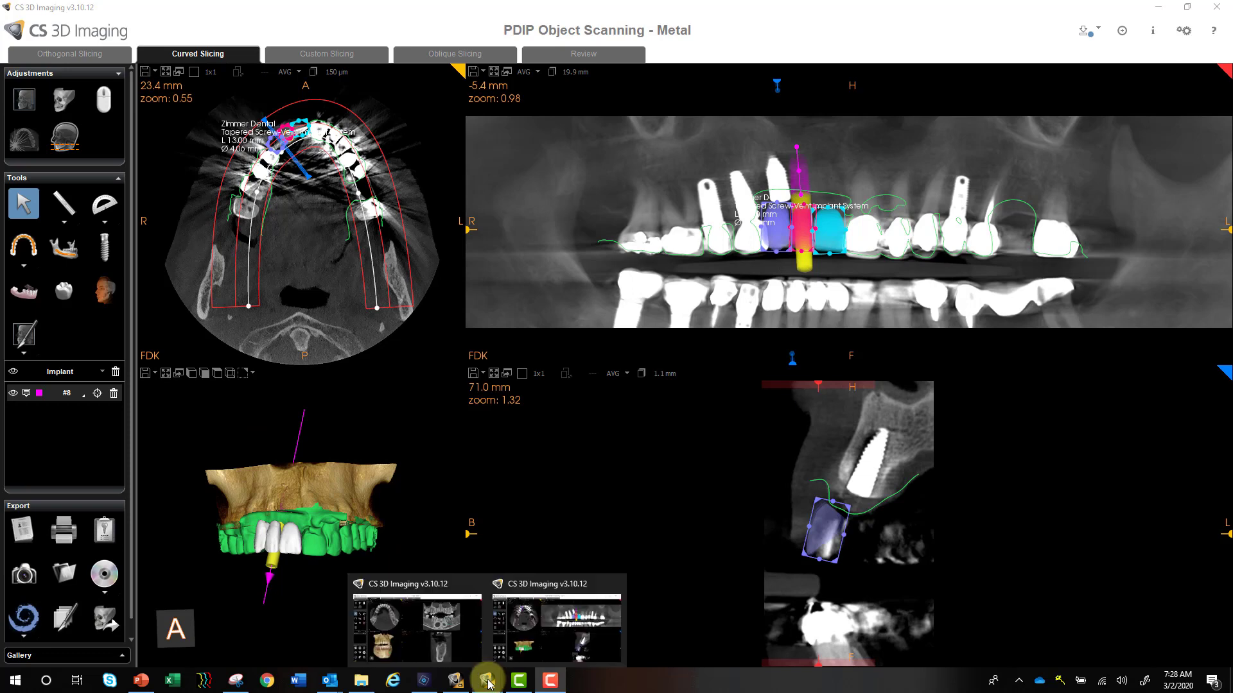
left_click(468, 646)
left_click_drag(371, 620, 320, 631)
left_click_drag(706, 360, 706, 367)
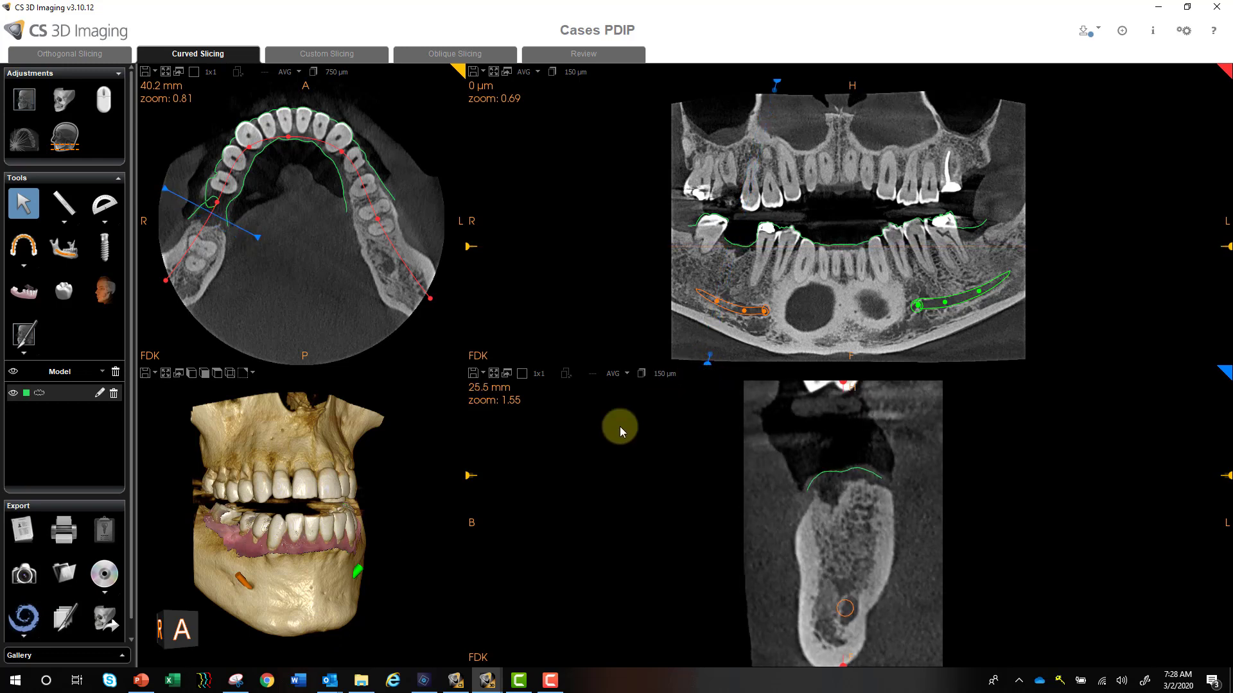
left_click_drag(317, 591, 303, 537)
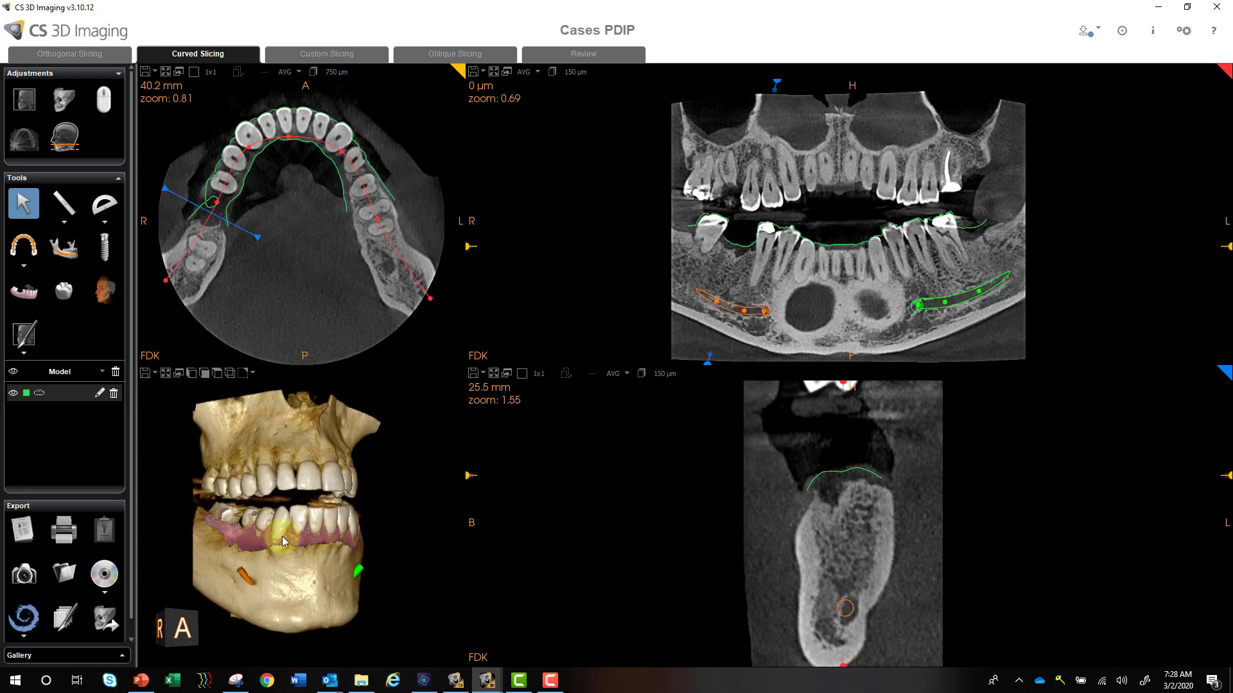
left_click_drag(302, 600, 288, 600)
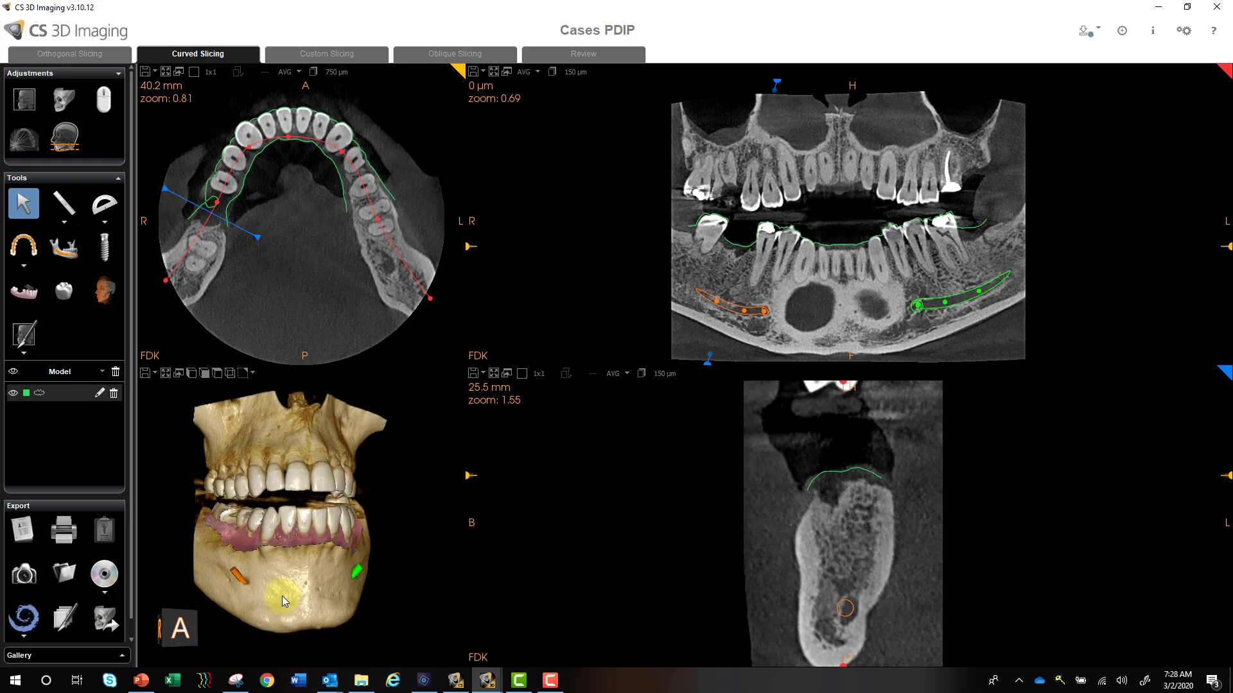
Step: Place a crown for tooth #30 in the lower jaw gap and view it in the 3D volume
left_click(65, 296)
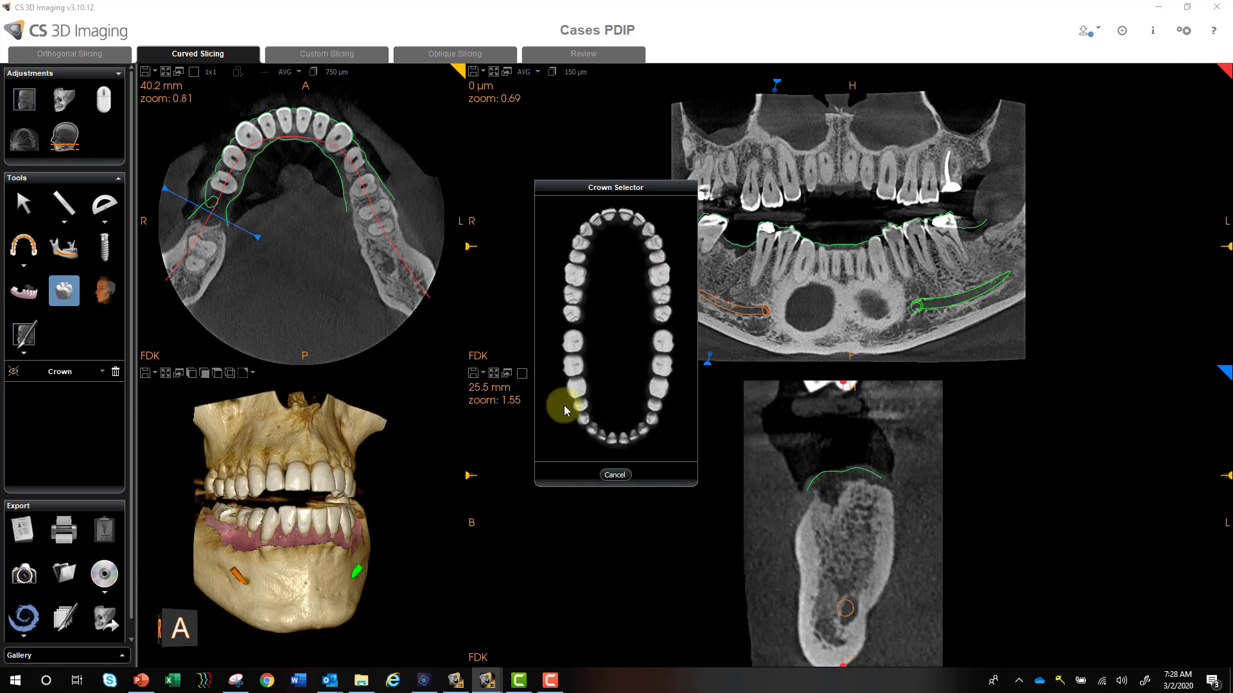
left_click(578, 396)
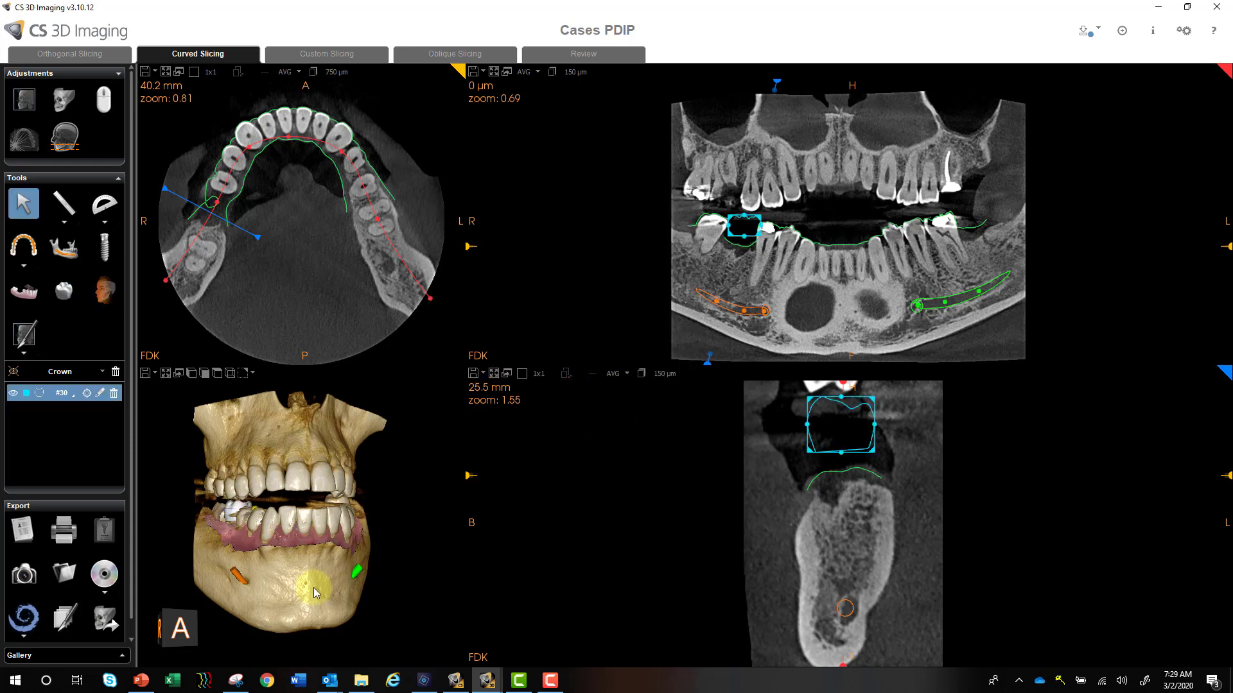
left_click_drag(313, 588, 352, 610)
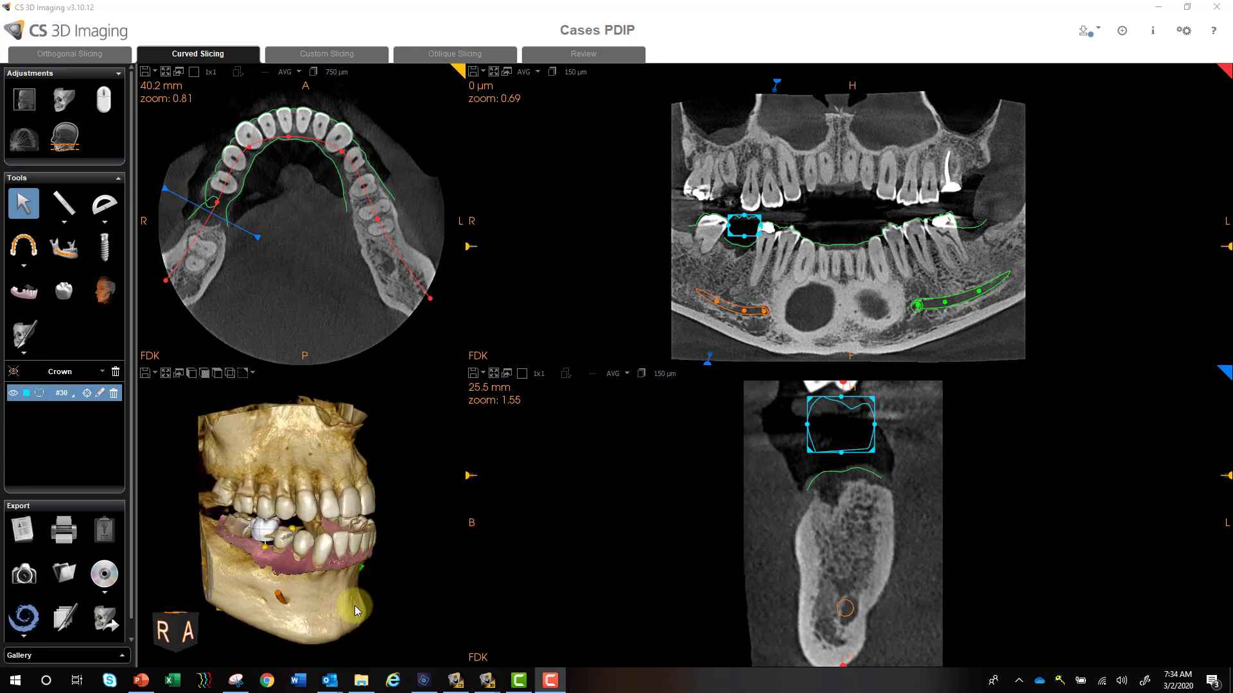
left_click_drag(354, 606, 336, 565)
left_click_drag(354, 611, 348, 605)
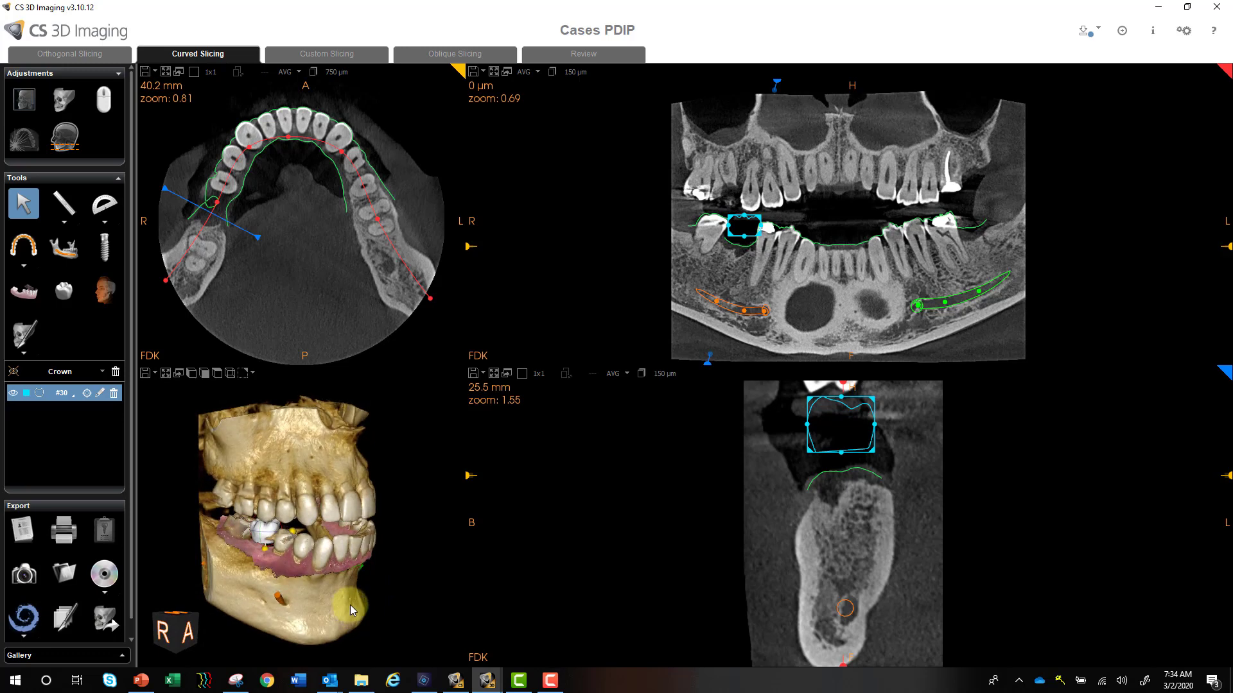
Step: Crop the volume to the lower jaw by lowering the region of interest's upper limit to between the dental arches
left_click(74, 144)
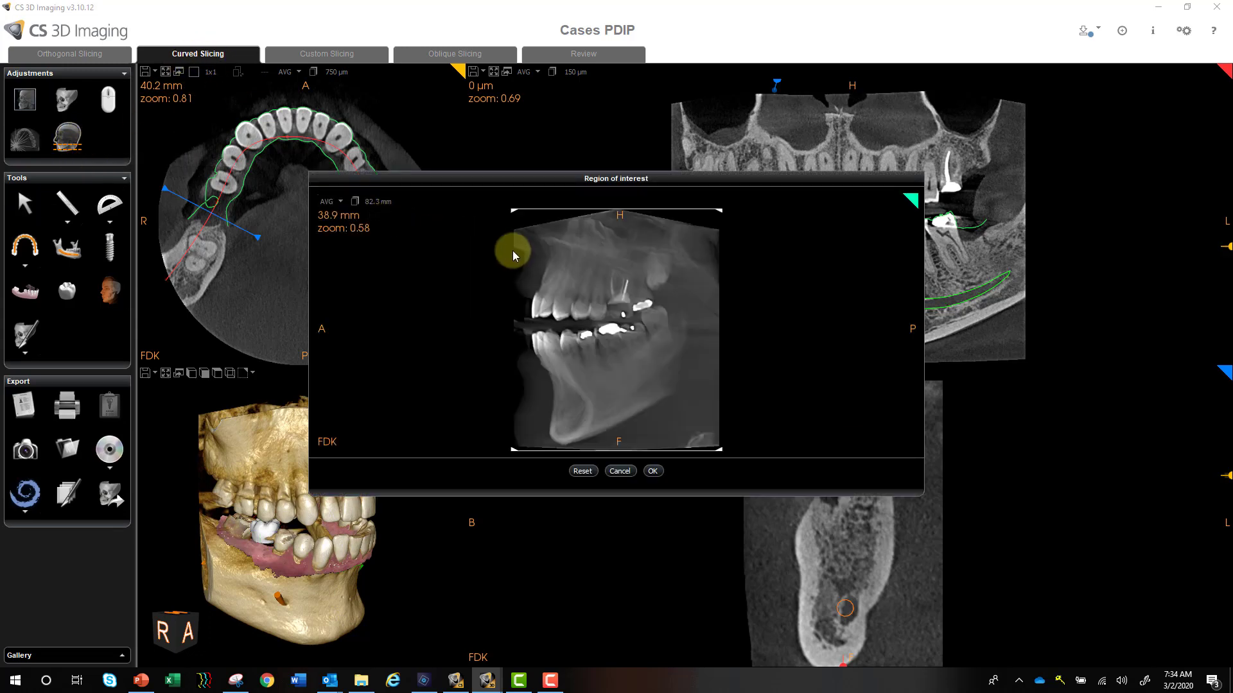
left_click_drag(511, 210, 522, 324)
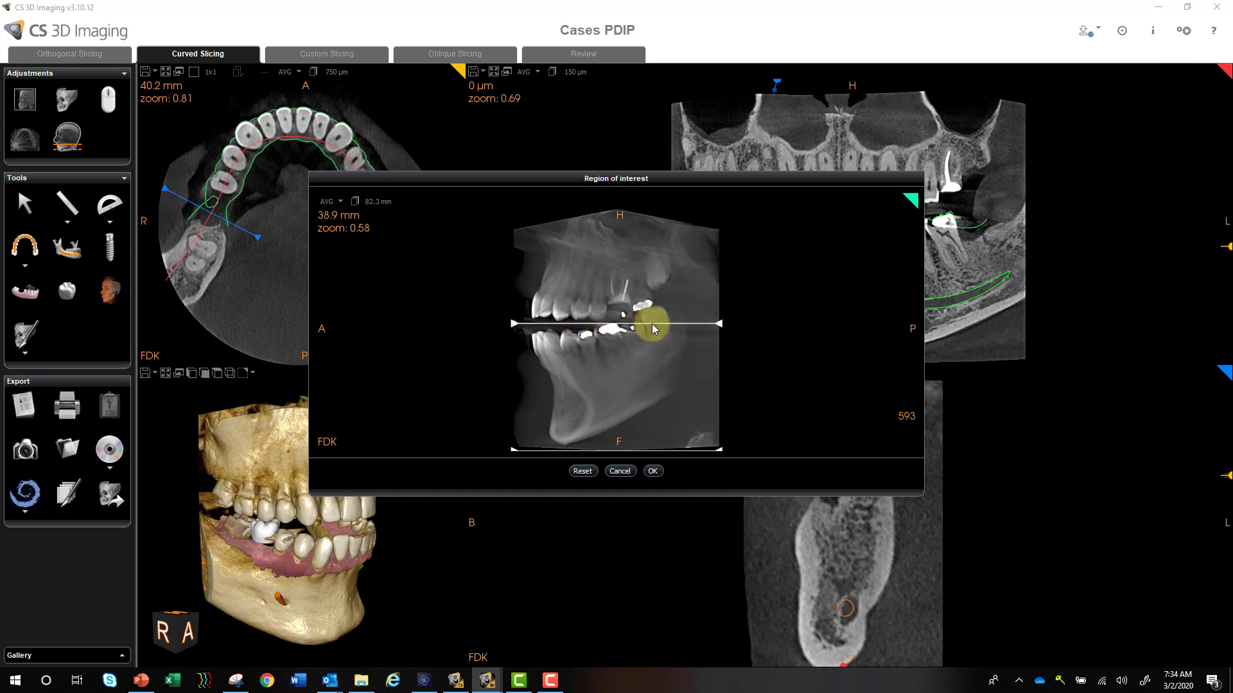
left_click(653, 472)
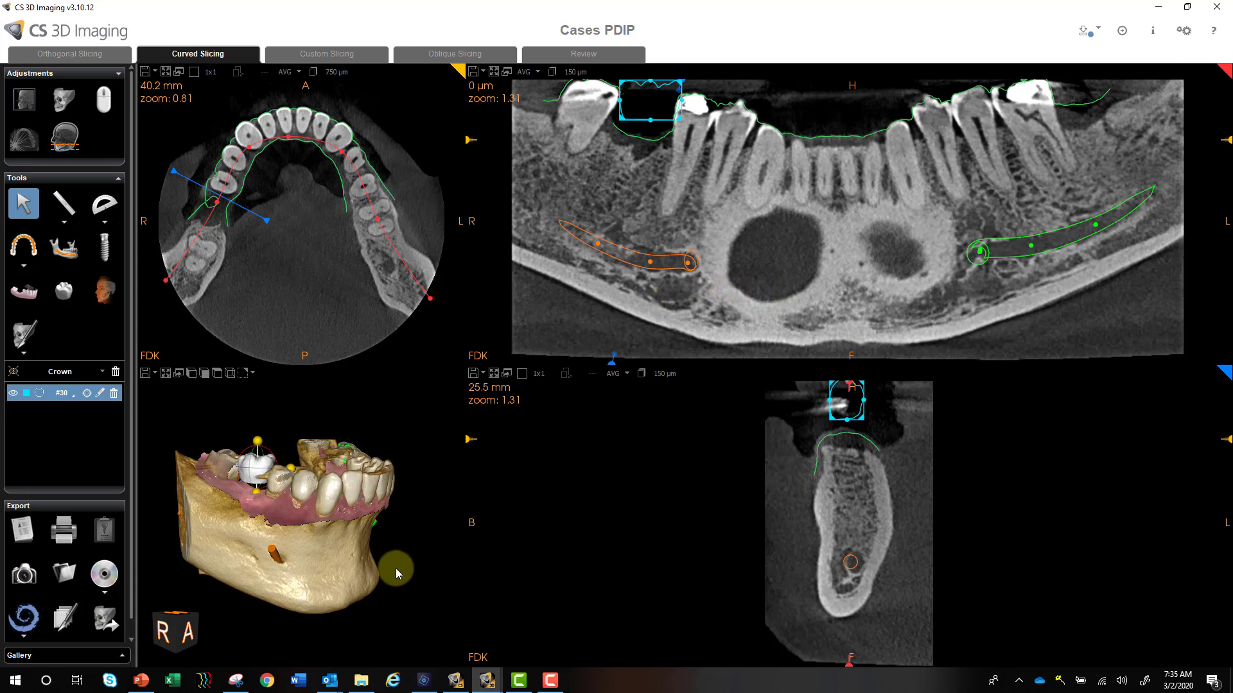
mouse_move(341, 557)
left_mouse_down()
mouse_move(330, 622)
mouse_move(326, 548)
left_mouse_up()
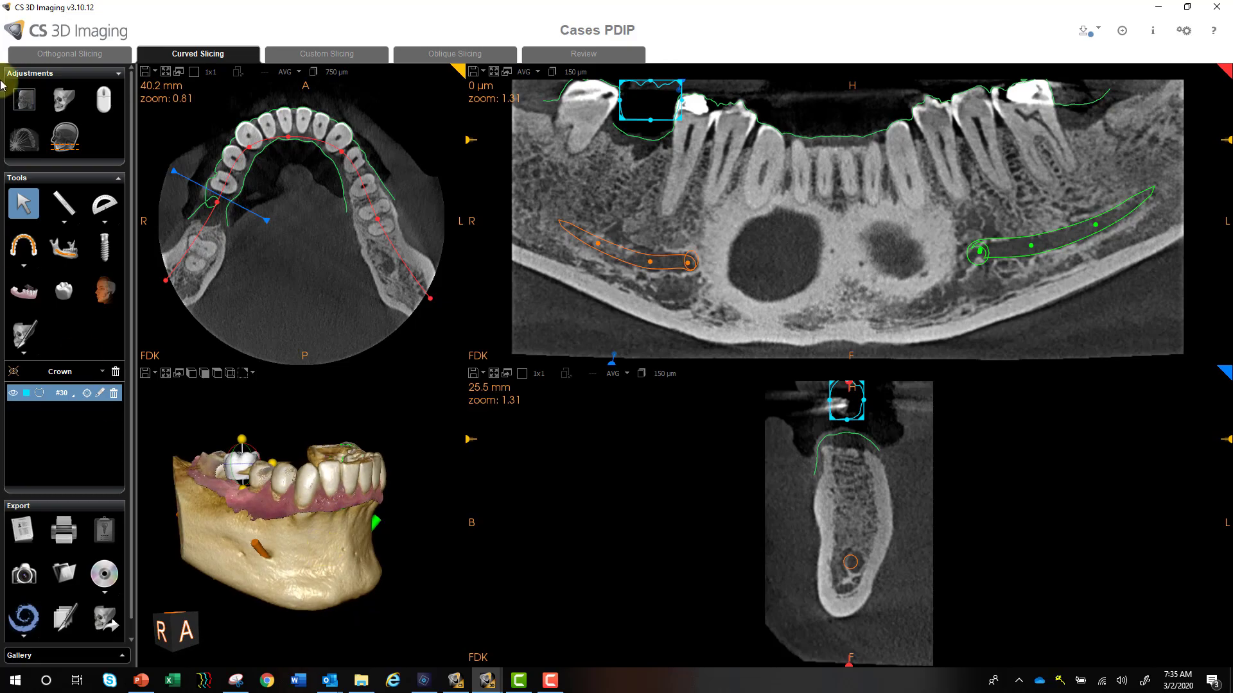
Step: Reopen the volume's region of interest crop to restore the full volume height
key("F9")
left_click(76, 147)
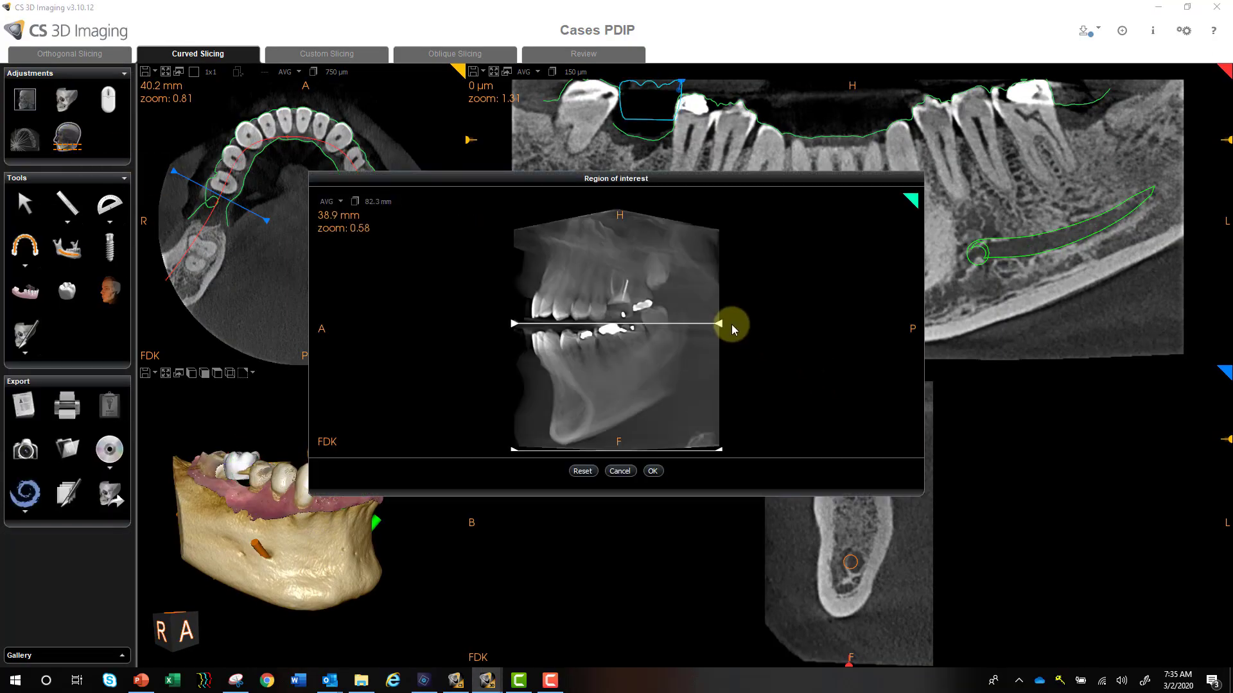
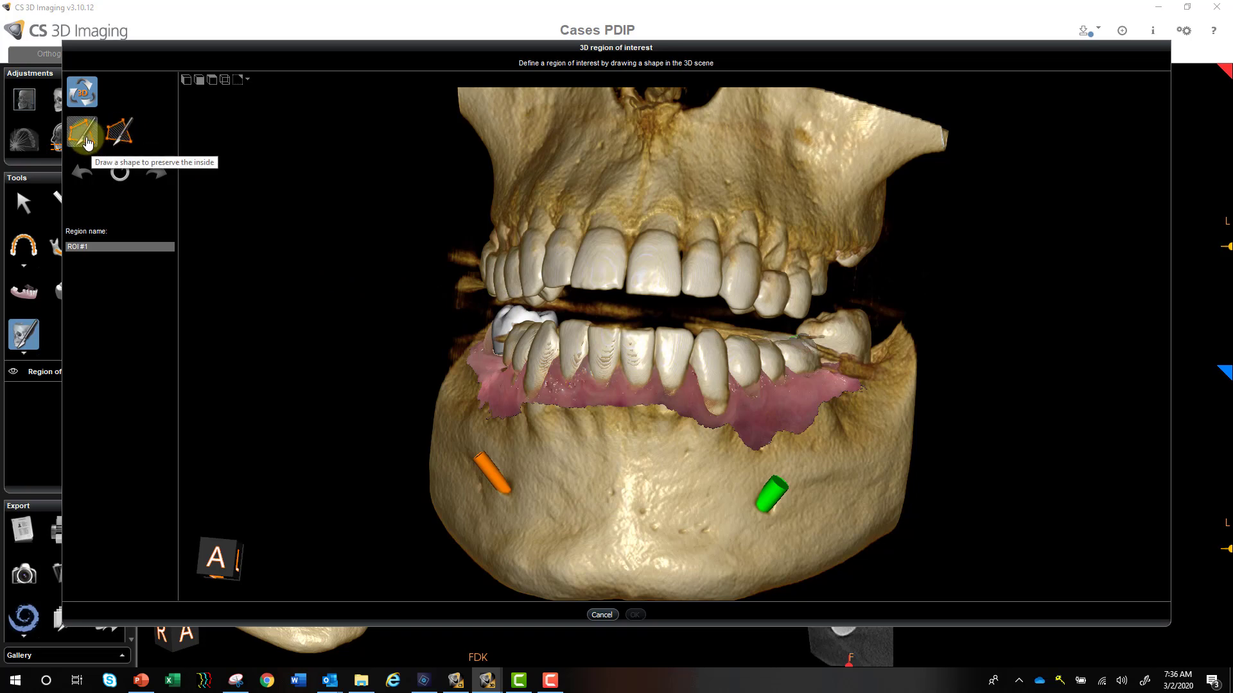
Step: Outline the upper jaw in the 3D region of interest, following the gap between the arches, to cut it out of the volume
left_click(122, 138)
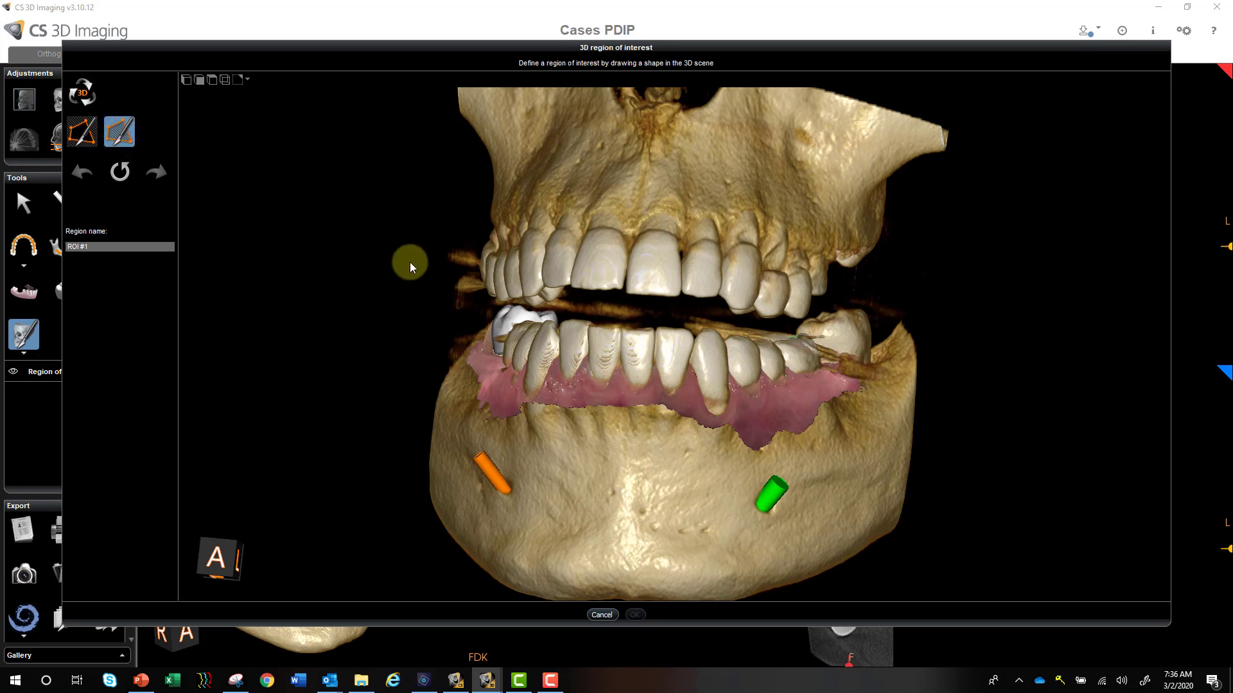
scroll(446, 310, "up", 2)
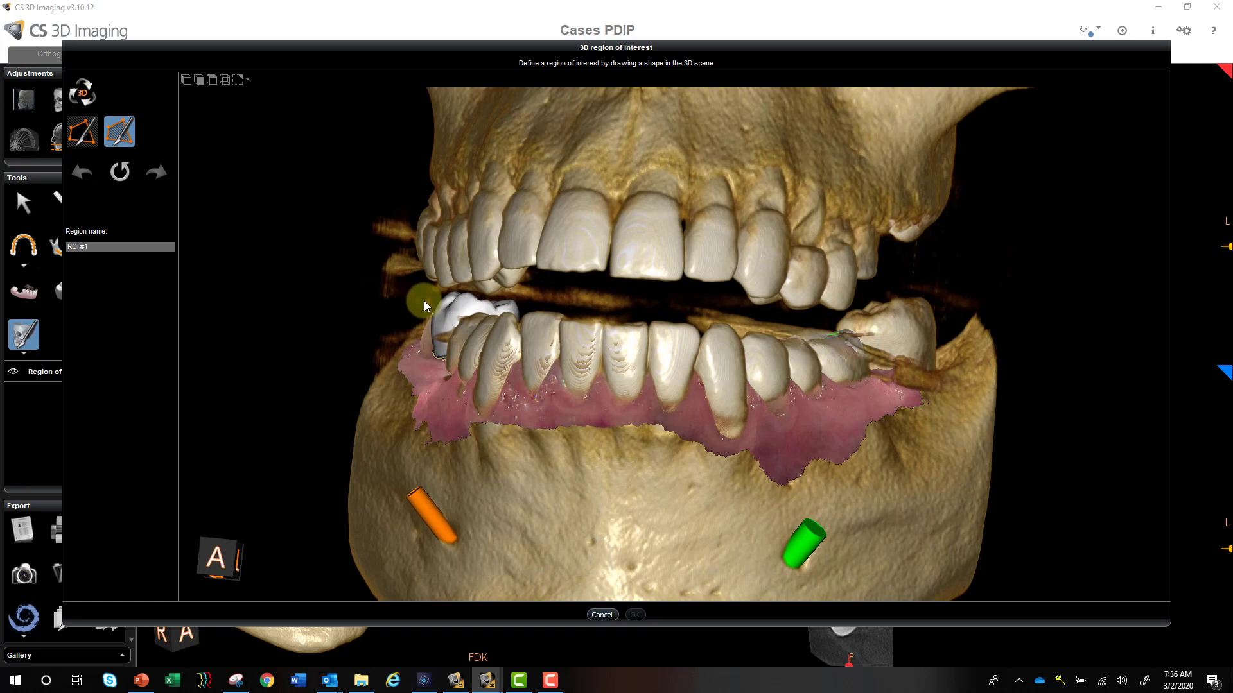
left_click(424, 302)
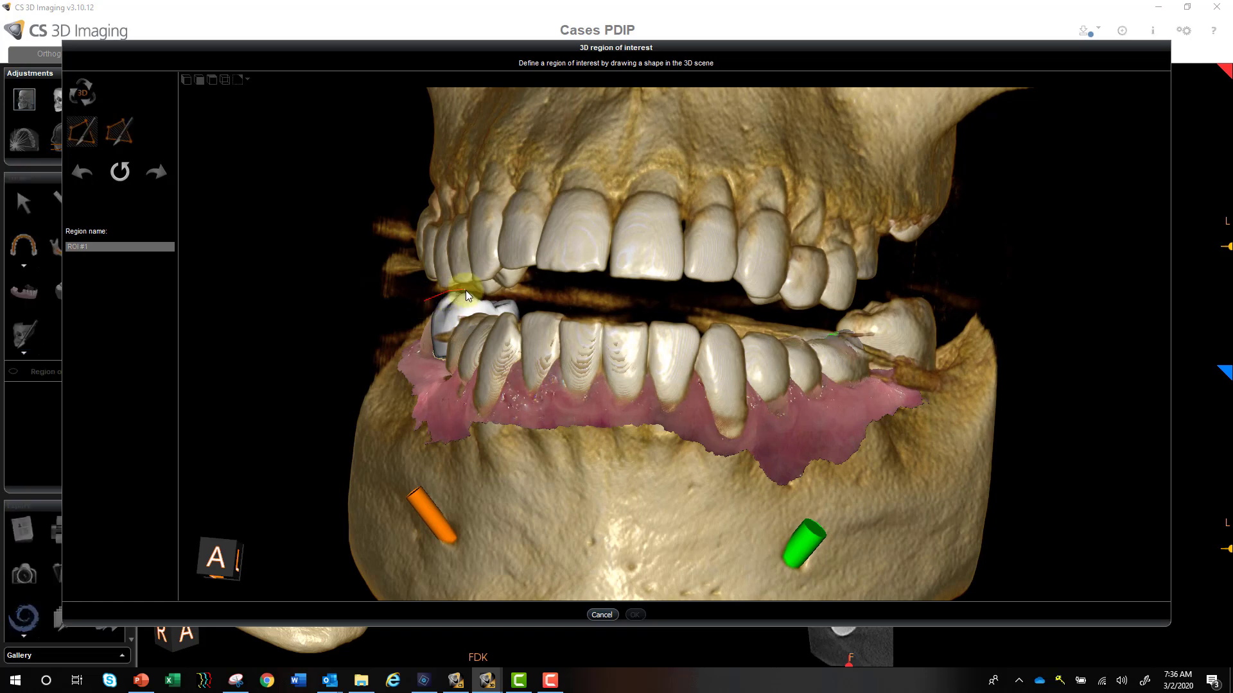
left_click(841, 314)
left_click(861, 303)
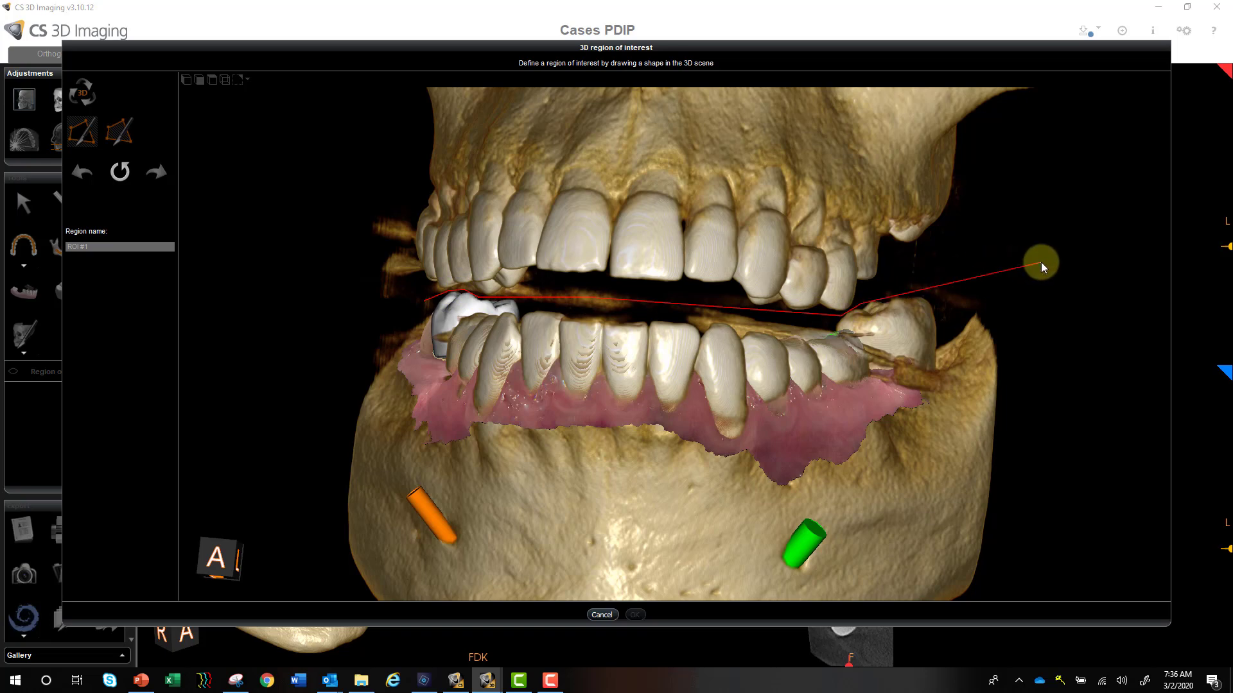
scroll(1042, 260, "down", 8)
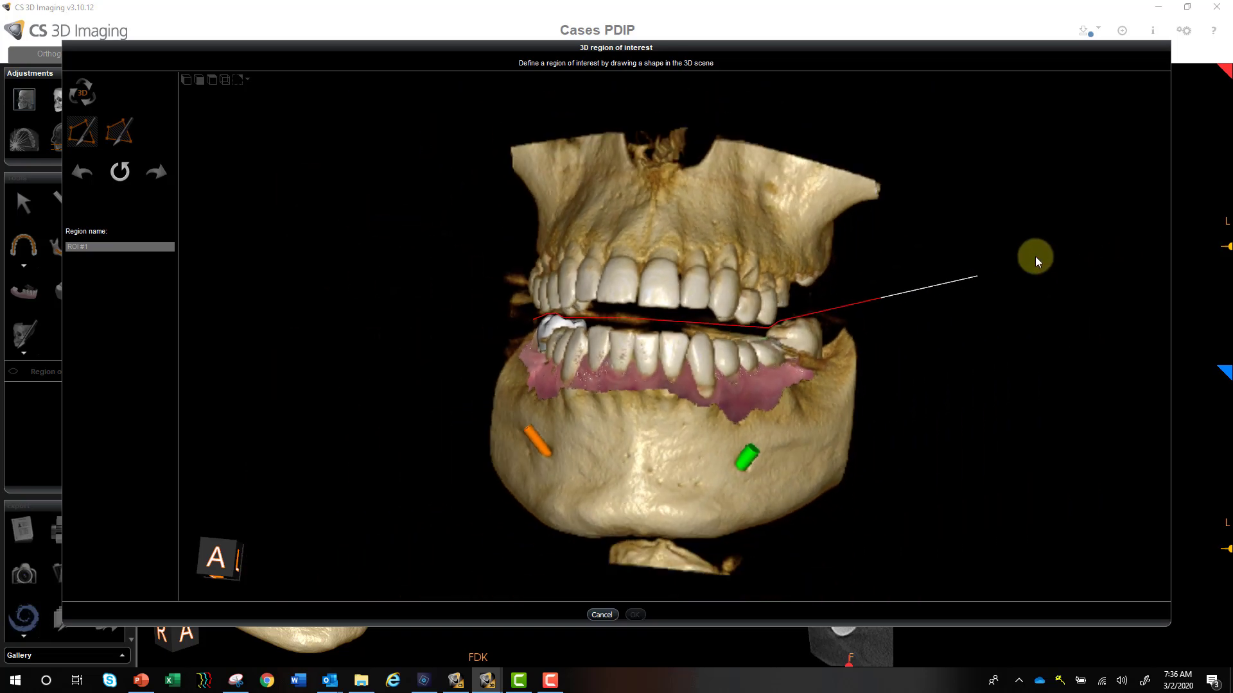
left_click(460, 136)
left_click(482, 327)
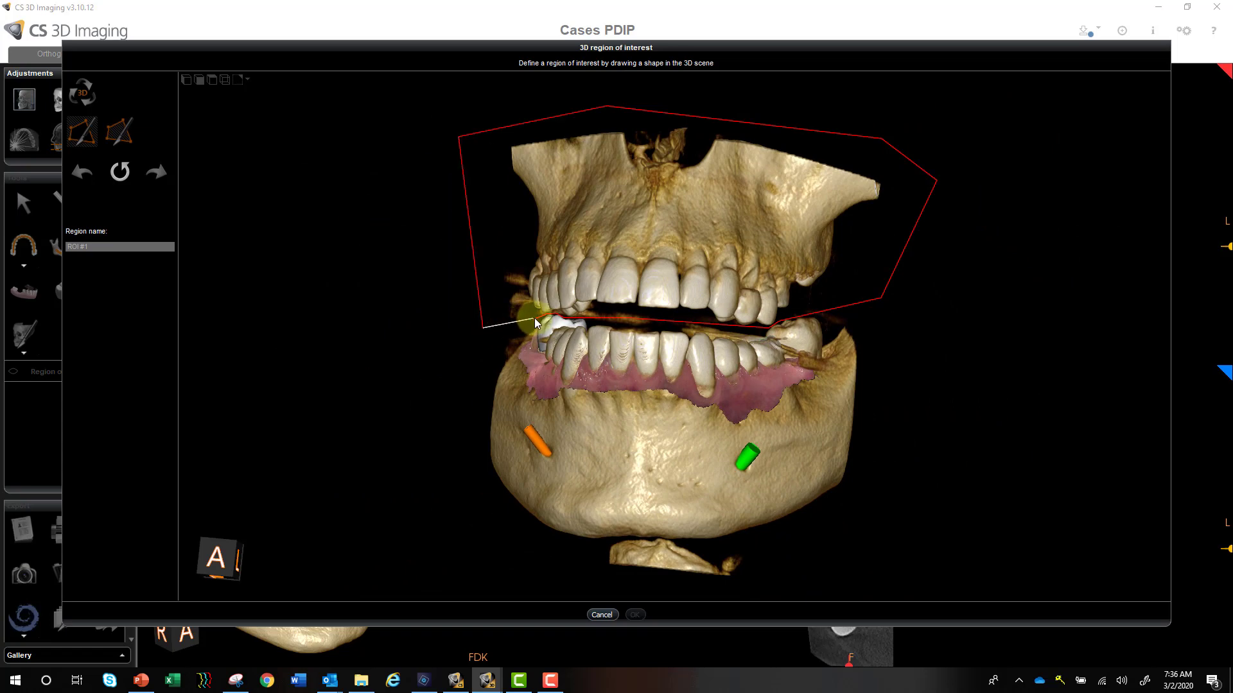
left_click(537, 322)
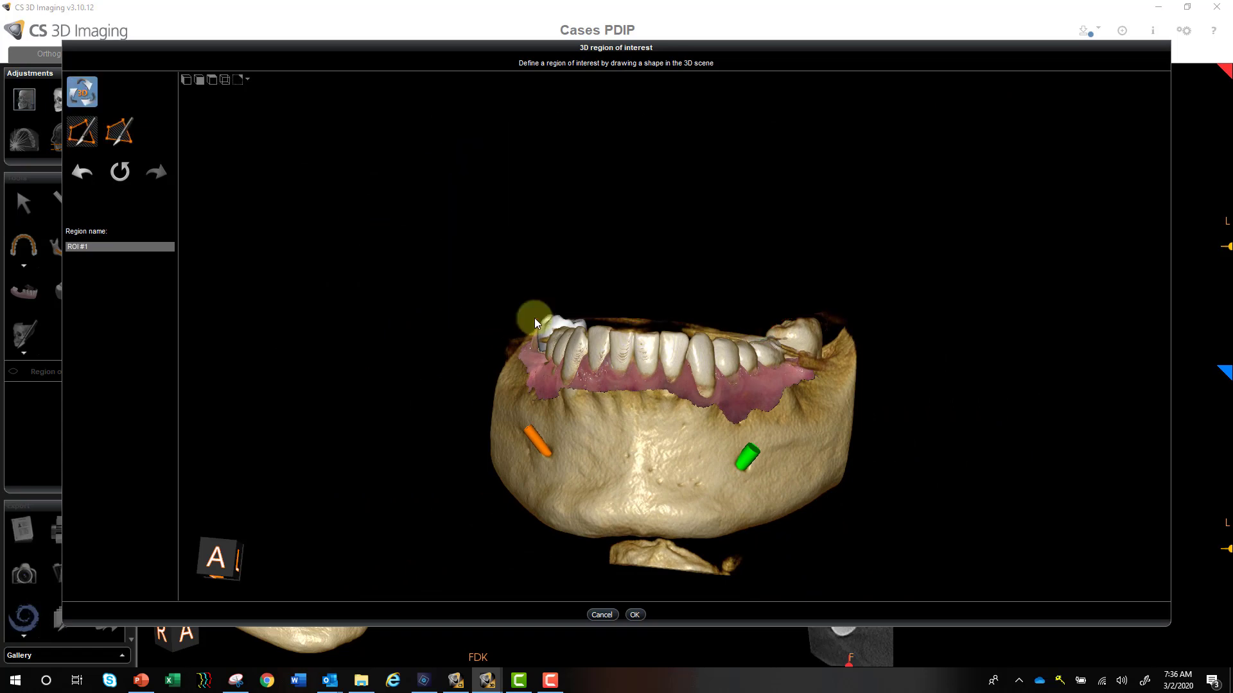
Step: Name the 3D region of interest Maxilla and save it
left_click(105, 246)
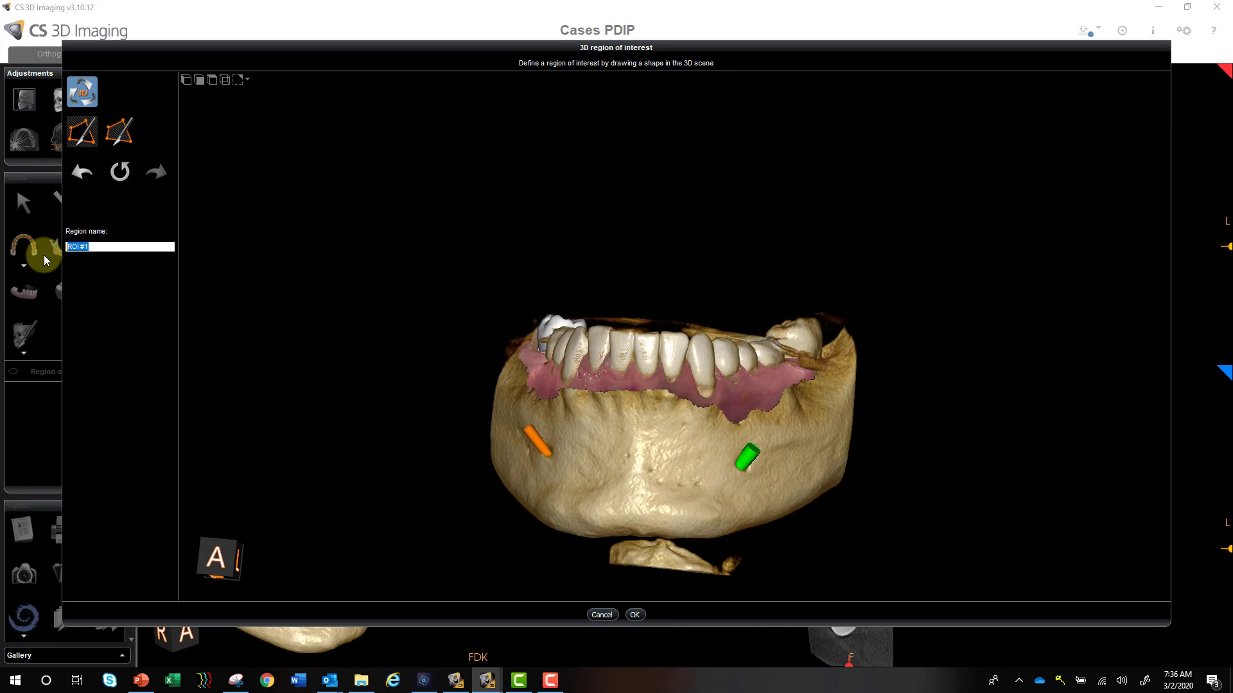
type("Maxilla")
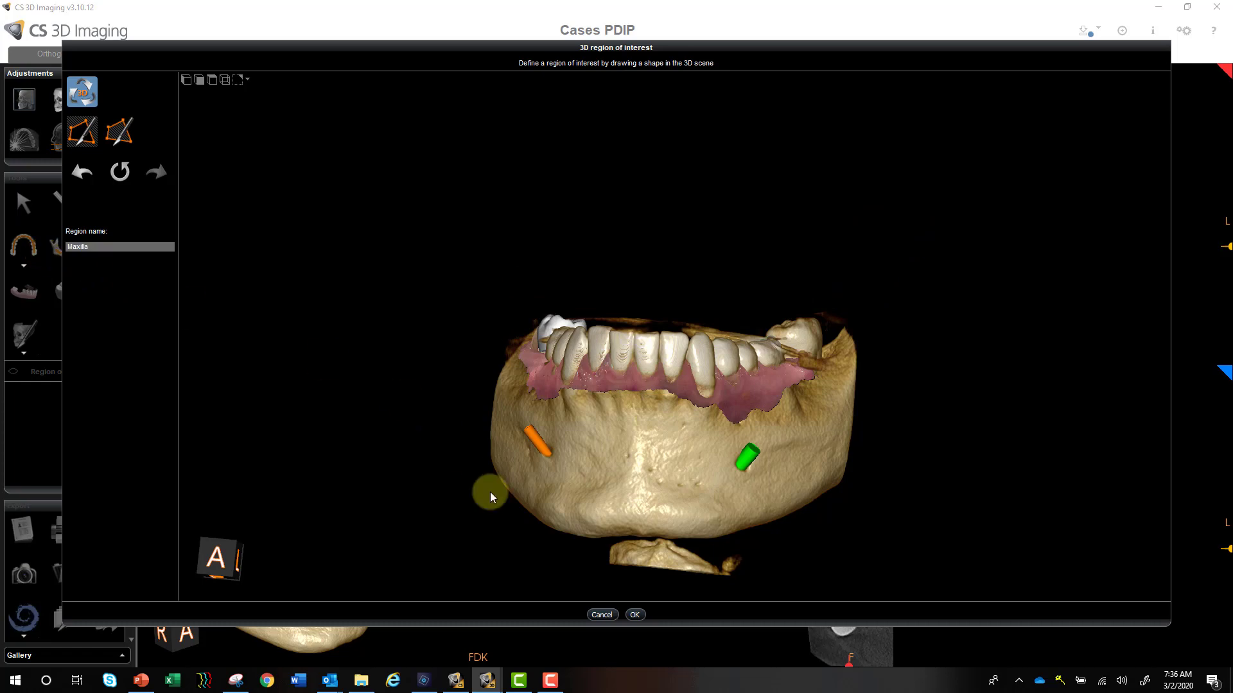
left_click(635, 615)
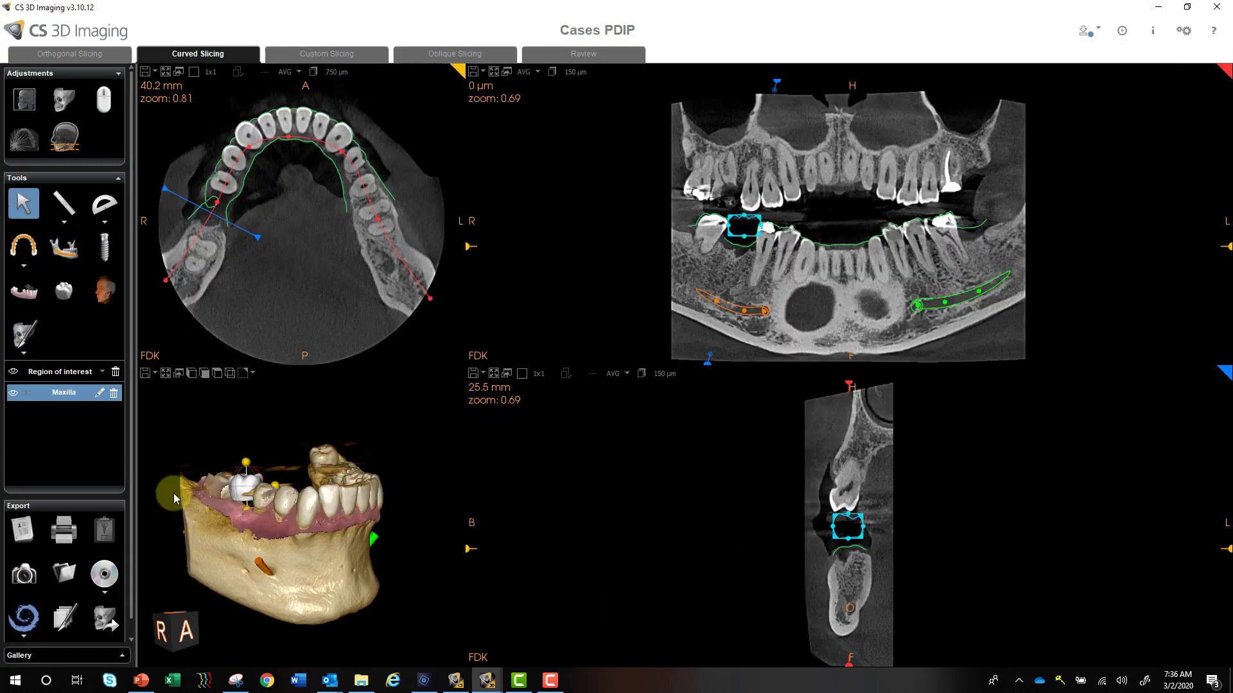
Step: Outline the lower jaw in a new 3D region of interest, following the gap between the arches and closing below the chin, to cut it out
left_click(25, 354)
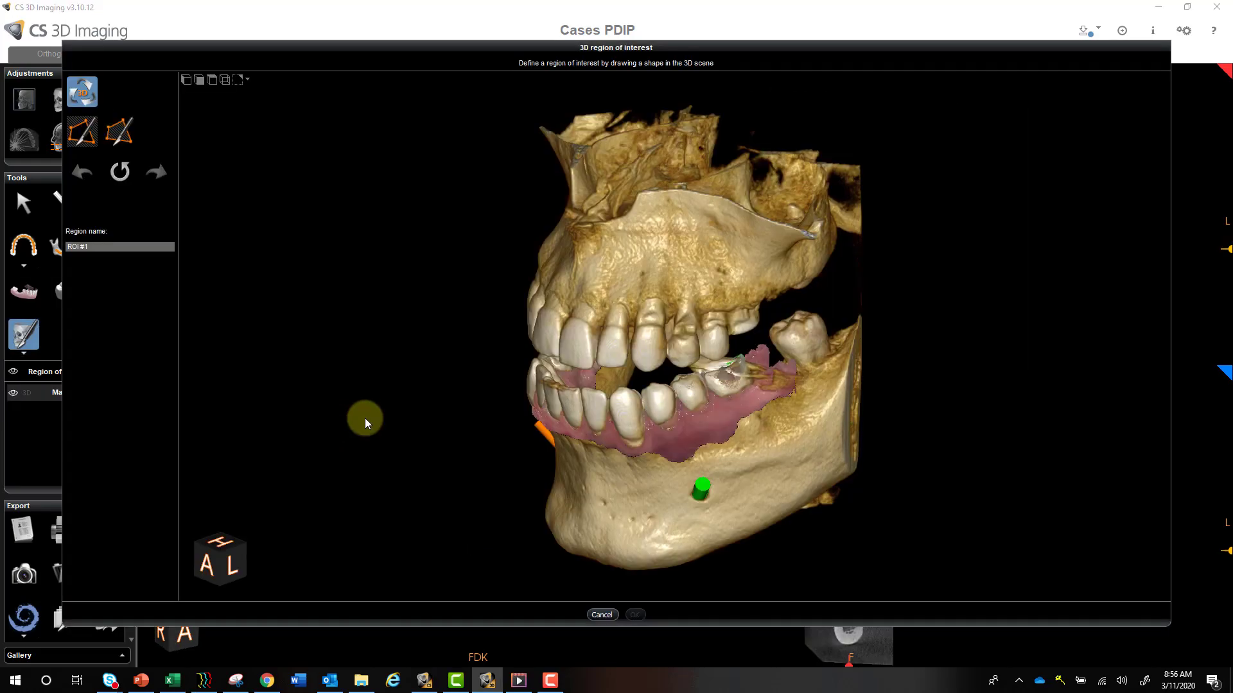
left_click_drag(364, 423, 531, 393)
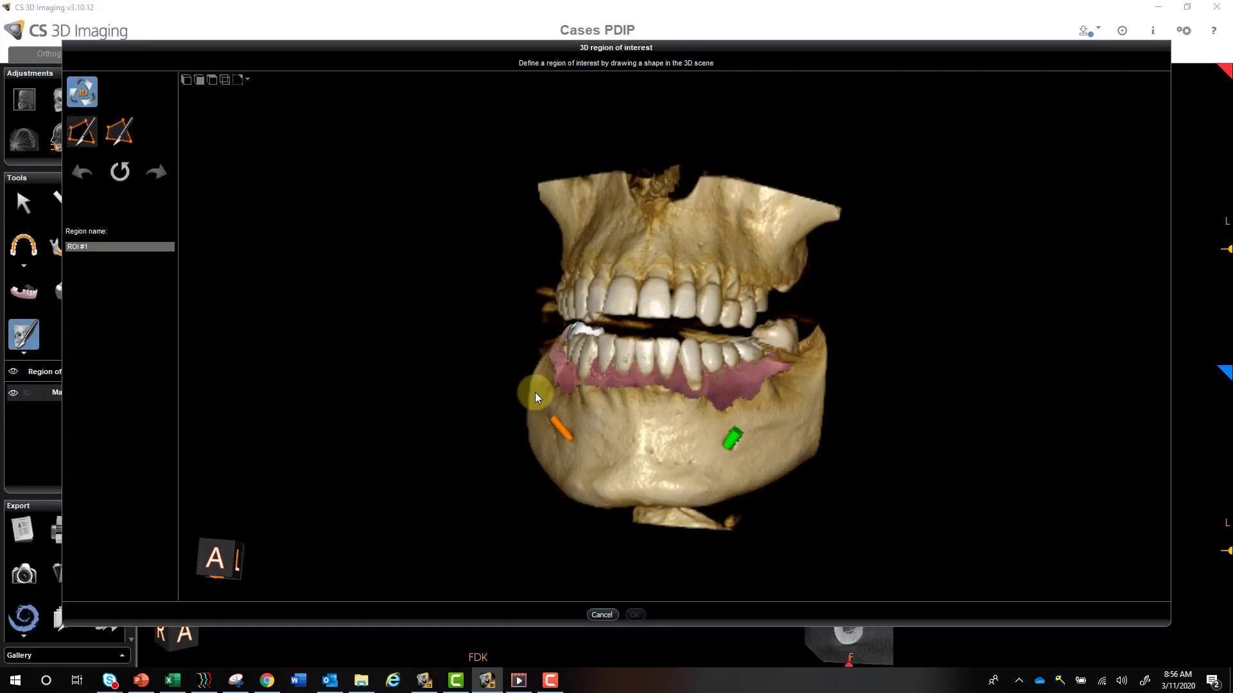
scroll(536, 397, "up", 5)
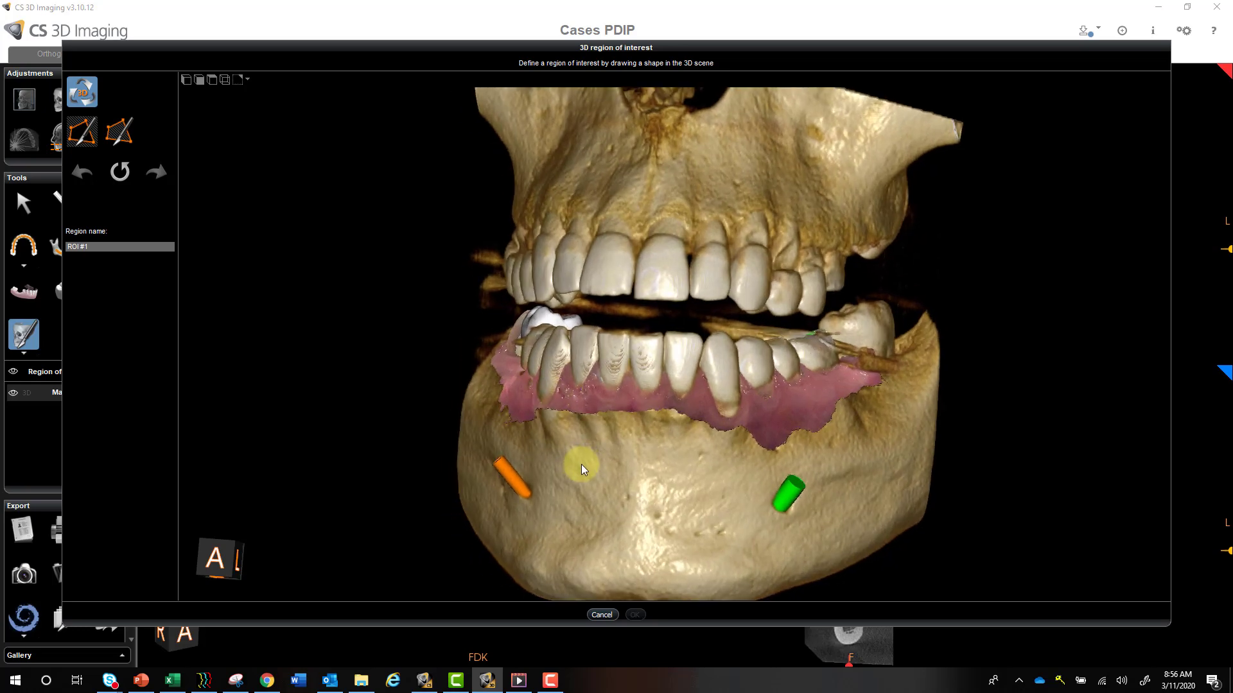
scroll(581, 468, "up", 4)
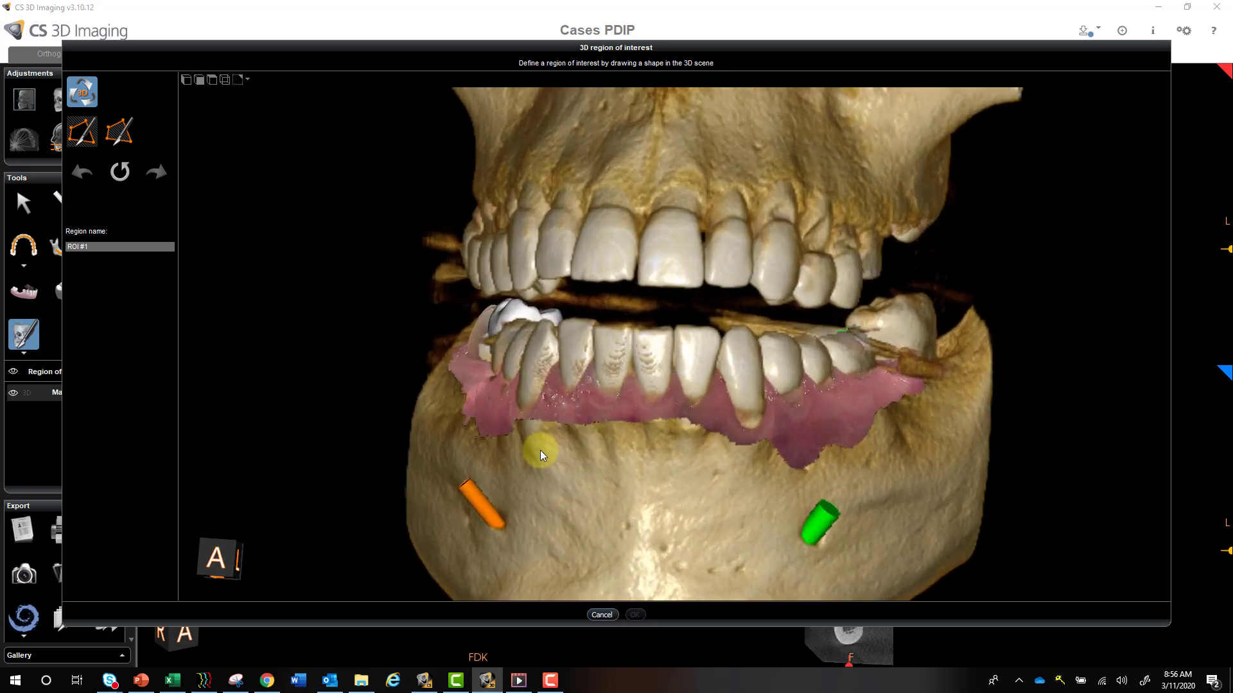
left_click(120, 132)
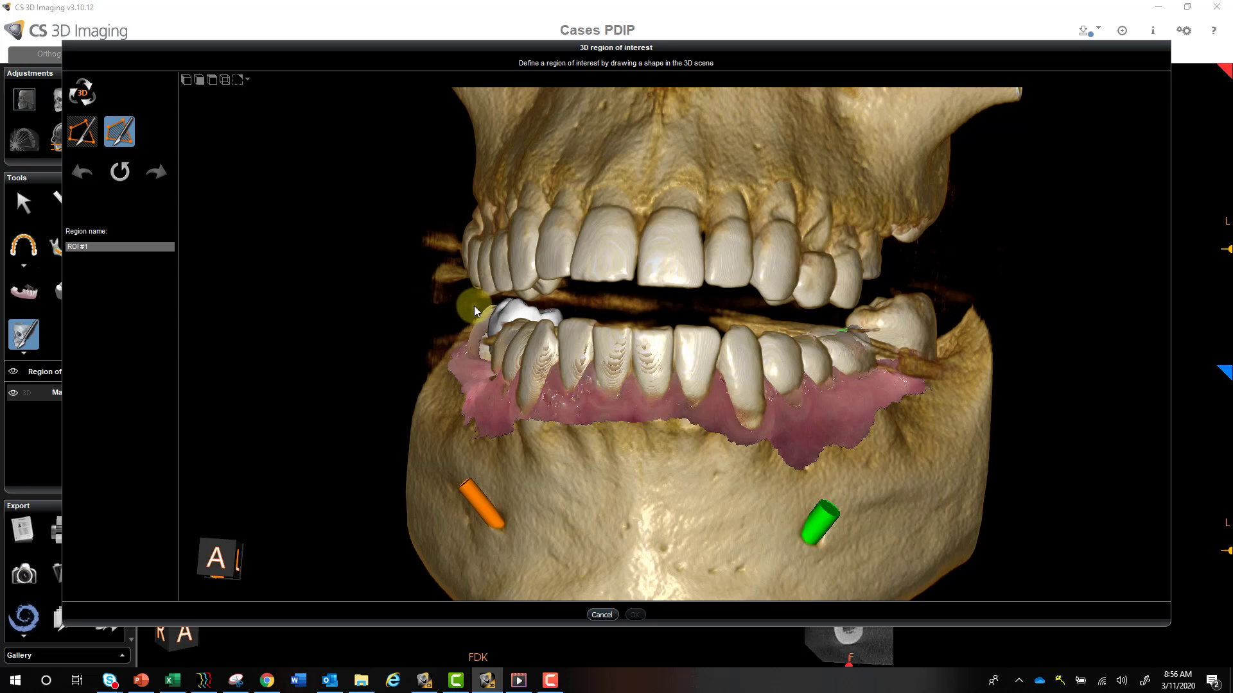
mouse_move(475, 312)
left_mouse_down()
mouse_move(500, 294)
mouse_move(527, 308)
left_mouse_up()
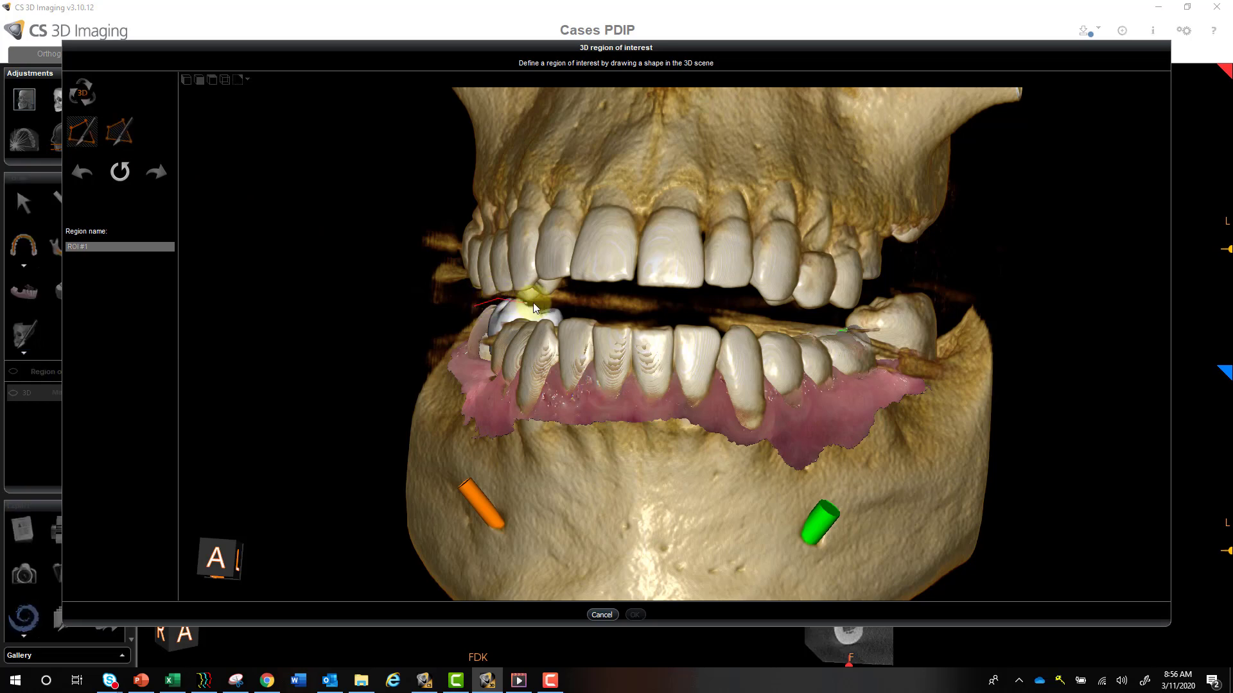
left_click(611, 314)
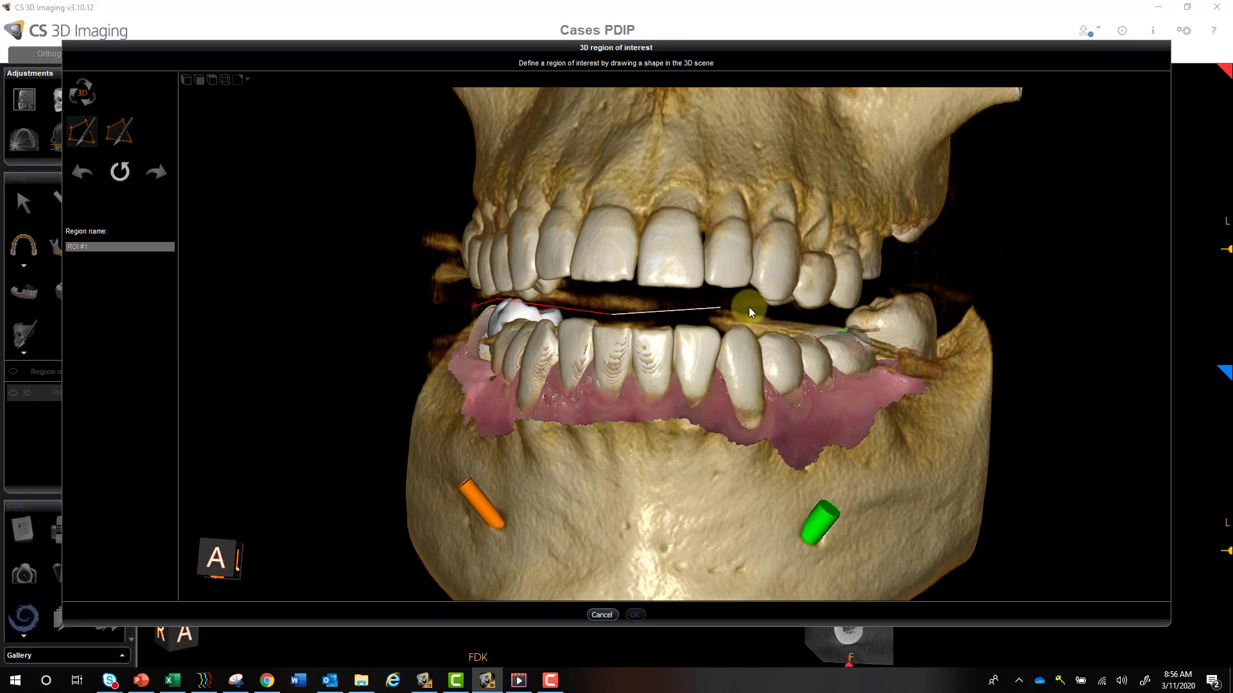
left_click(846, 317)
left_click(912, 280)
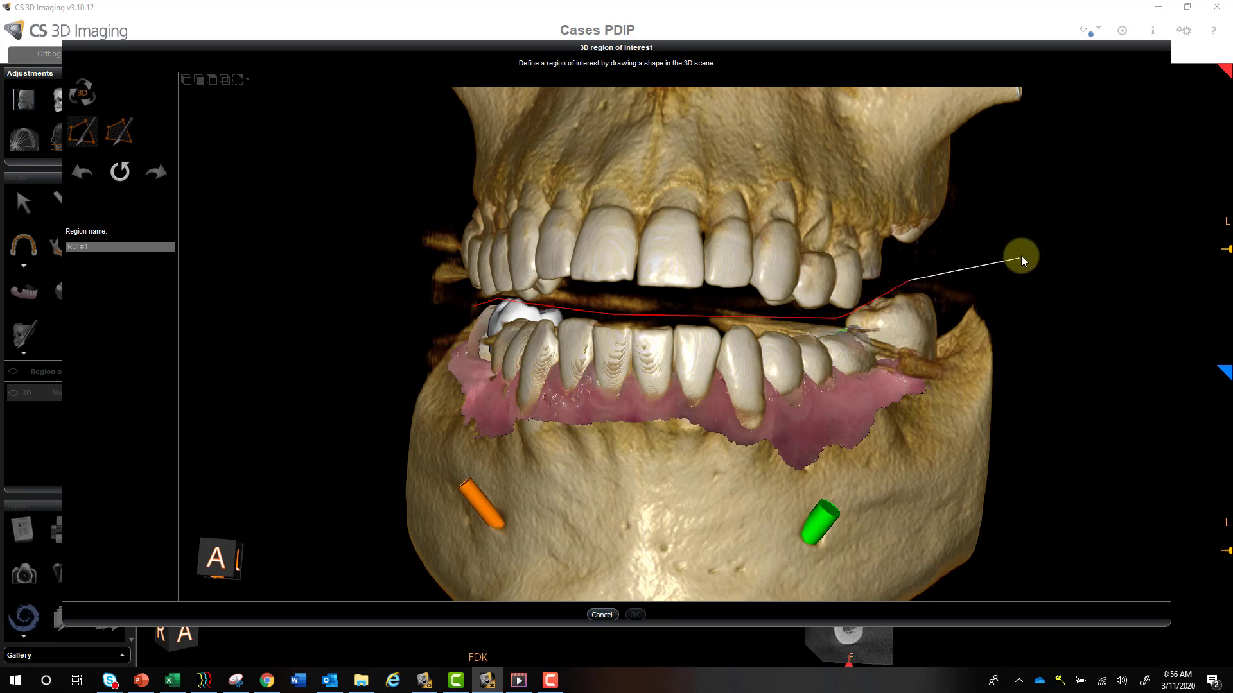
left_click(1023, 253)
scroll(1061, 282, "down", 3)
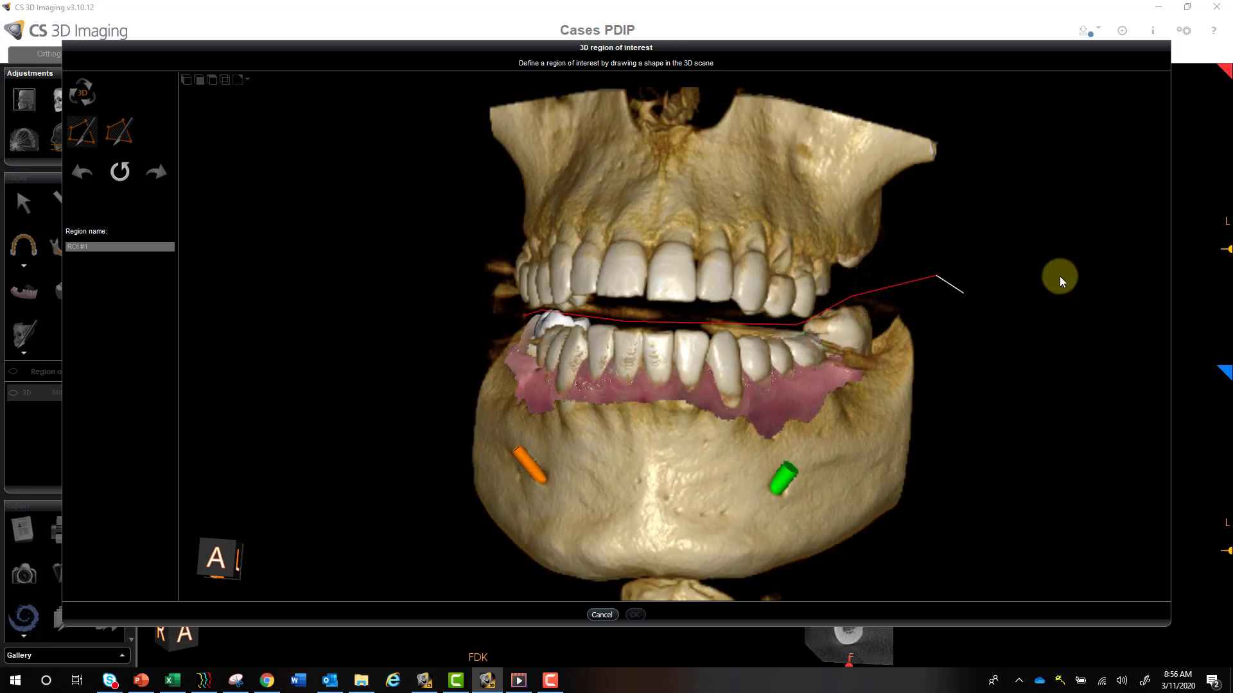
left_click(1001, 398)
left_click(854, 548)
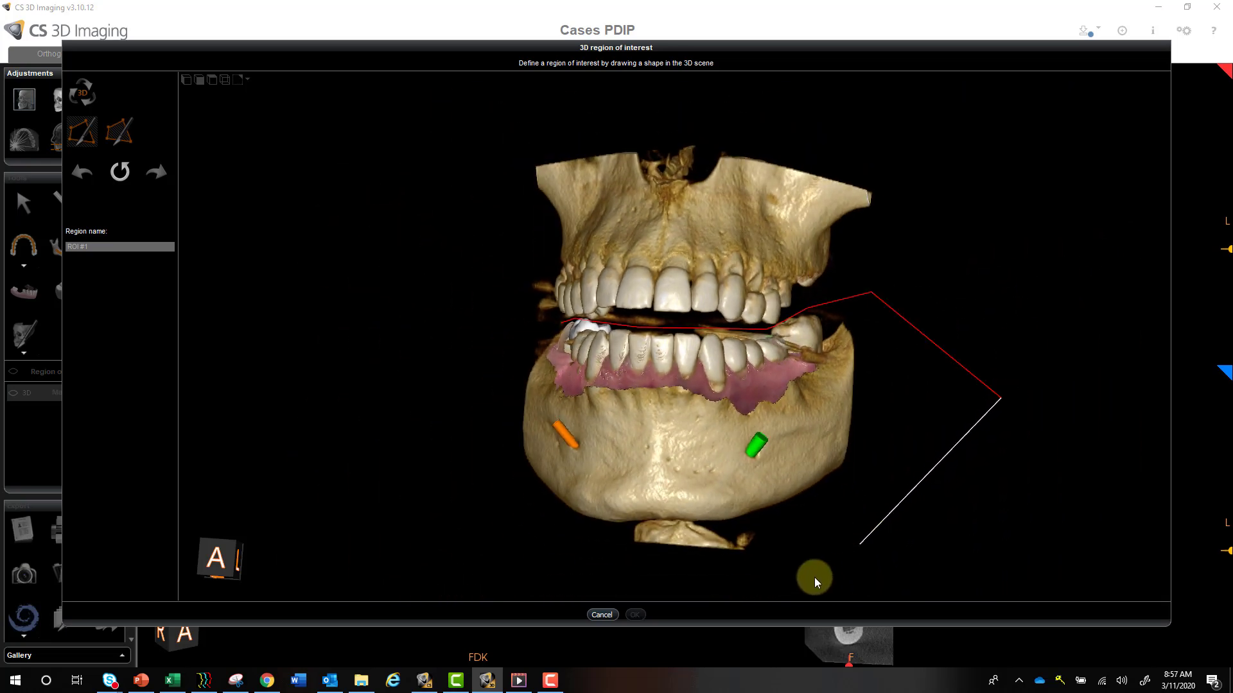
left_click(758, 585)
left_click(519, 547)
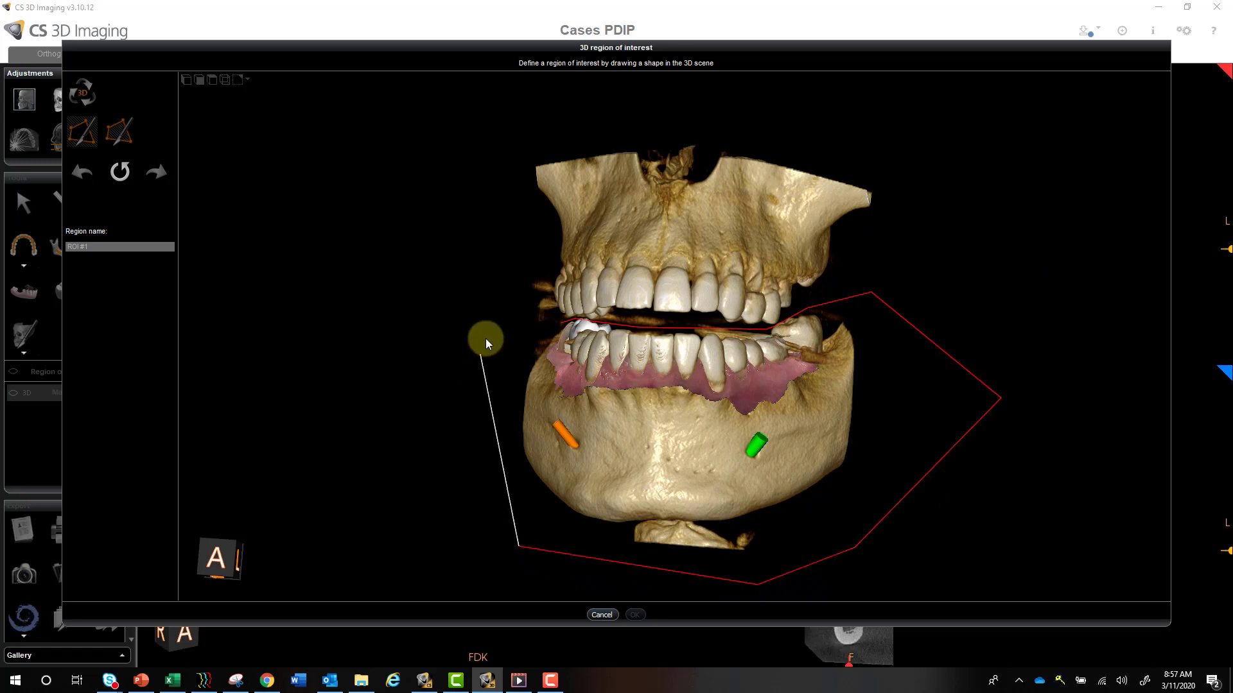
left_click(488, 335)
left_click(567, 327)
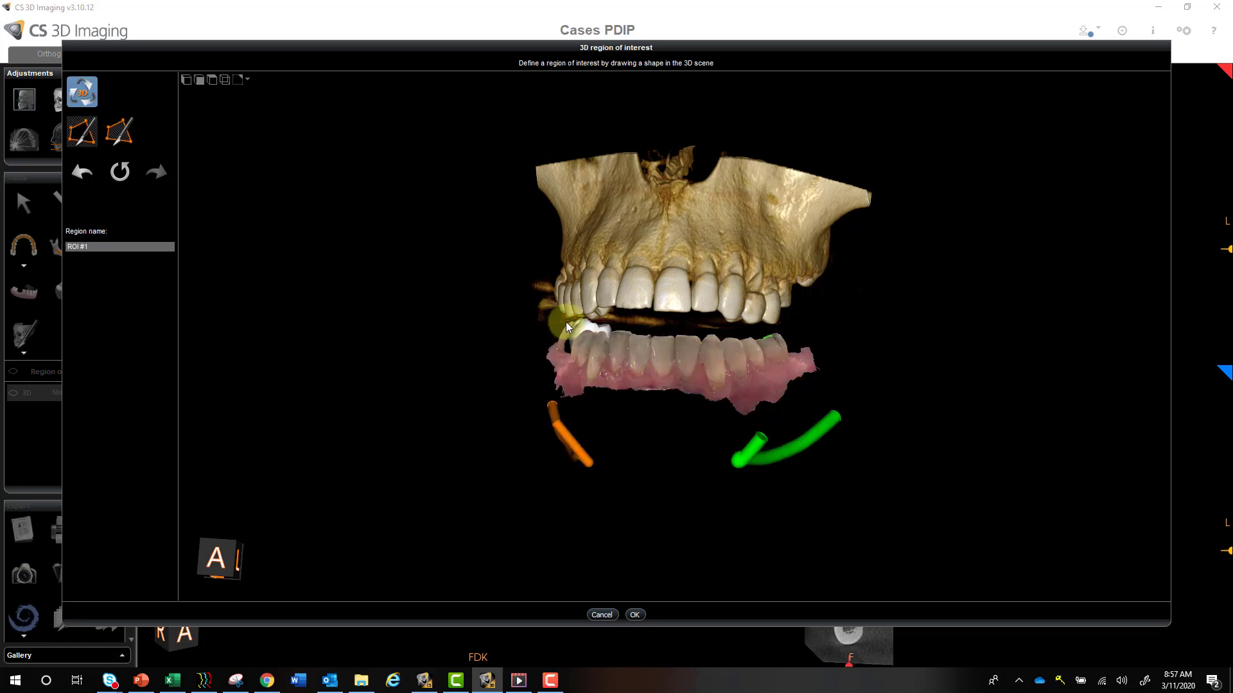
Step: Name the 3D region of interest Mandible and save it
left_click(93, 247)
left_click_drag(93, 248, 3, 249)
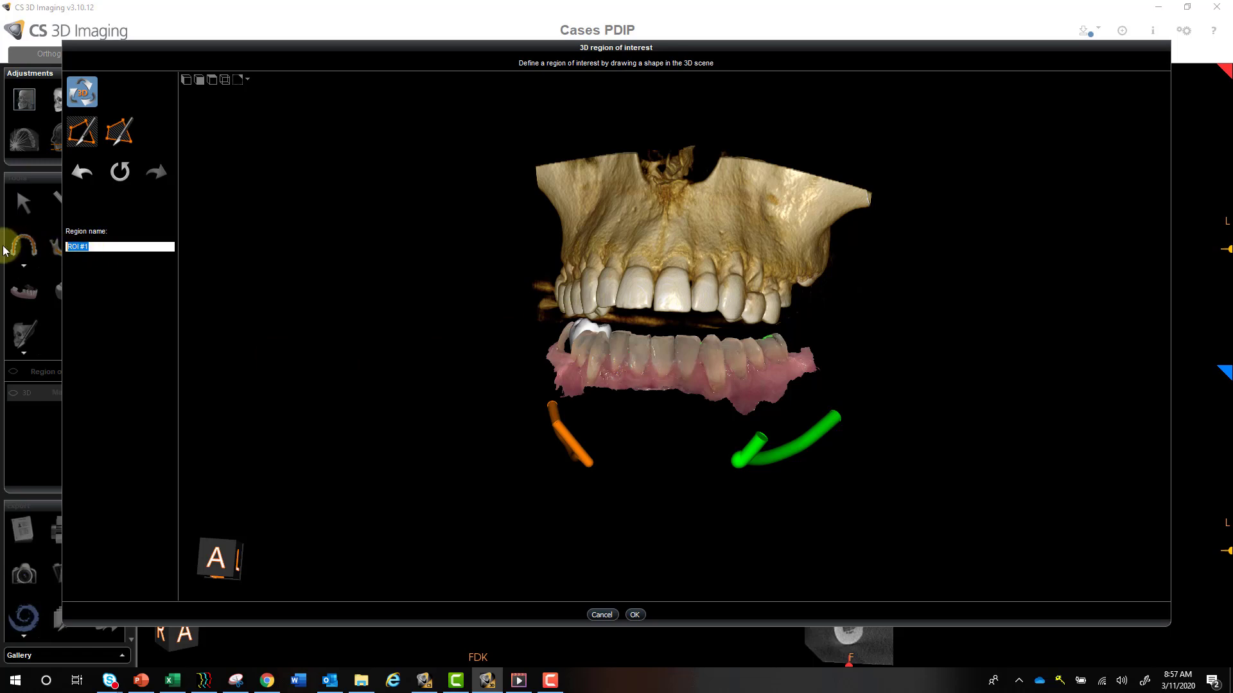
type("Mandible")
key("Return")
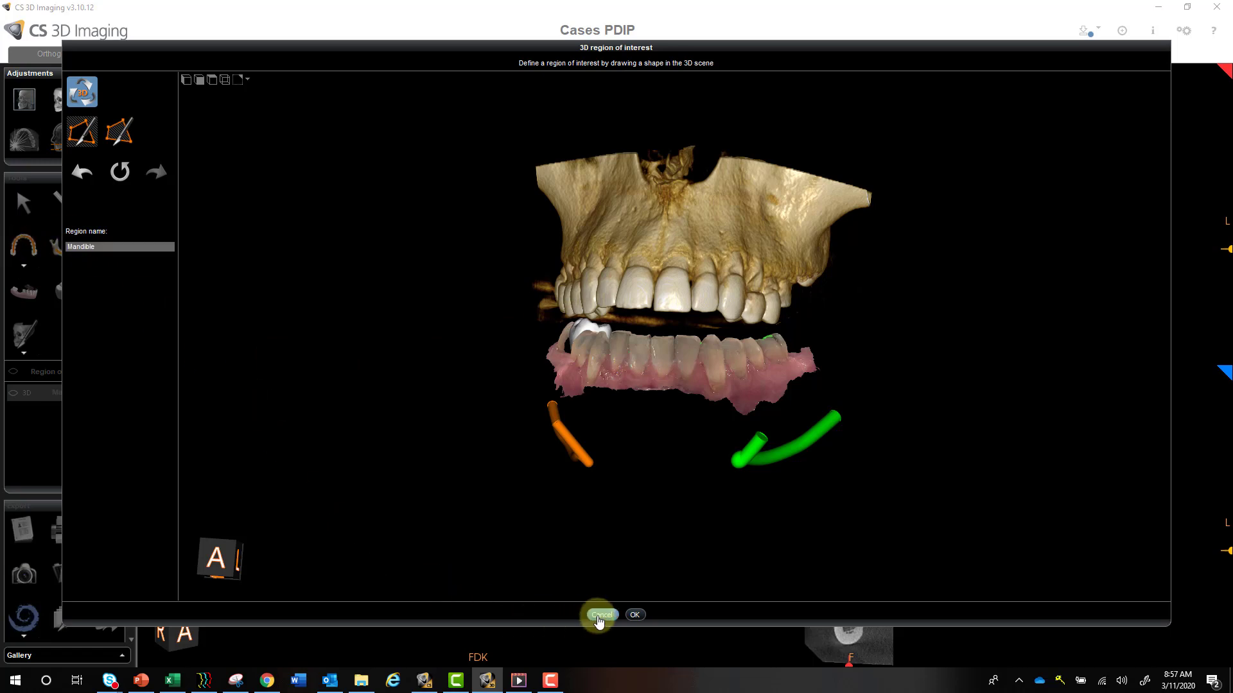
left_click(633, 615)
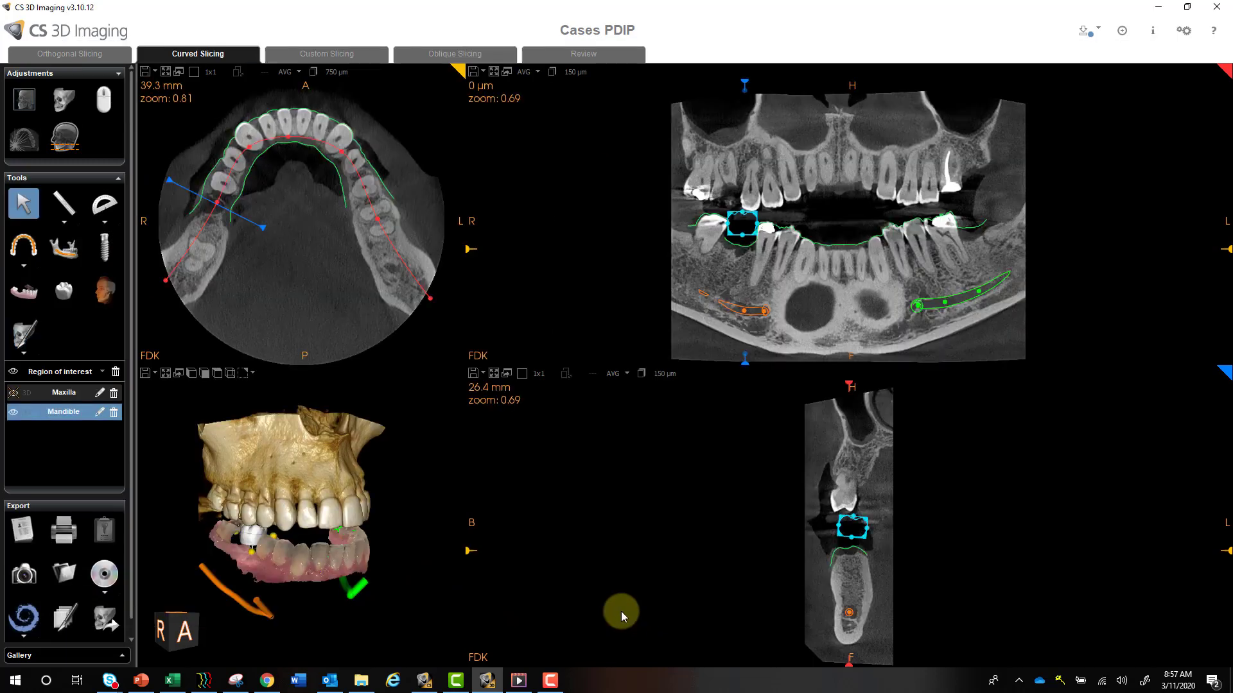
Step: Toggle the Maxilla and Mandible regions of interest to compare the 3D volume, ending with both jaws displayed
left_click_drag(250, 475, 222, 430)
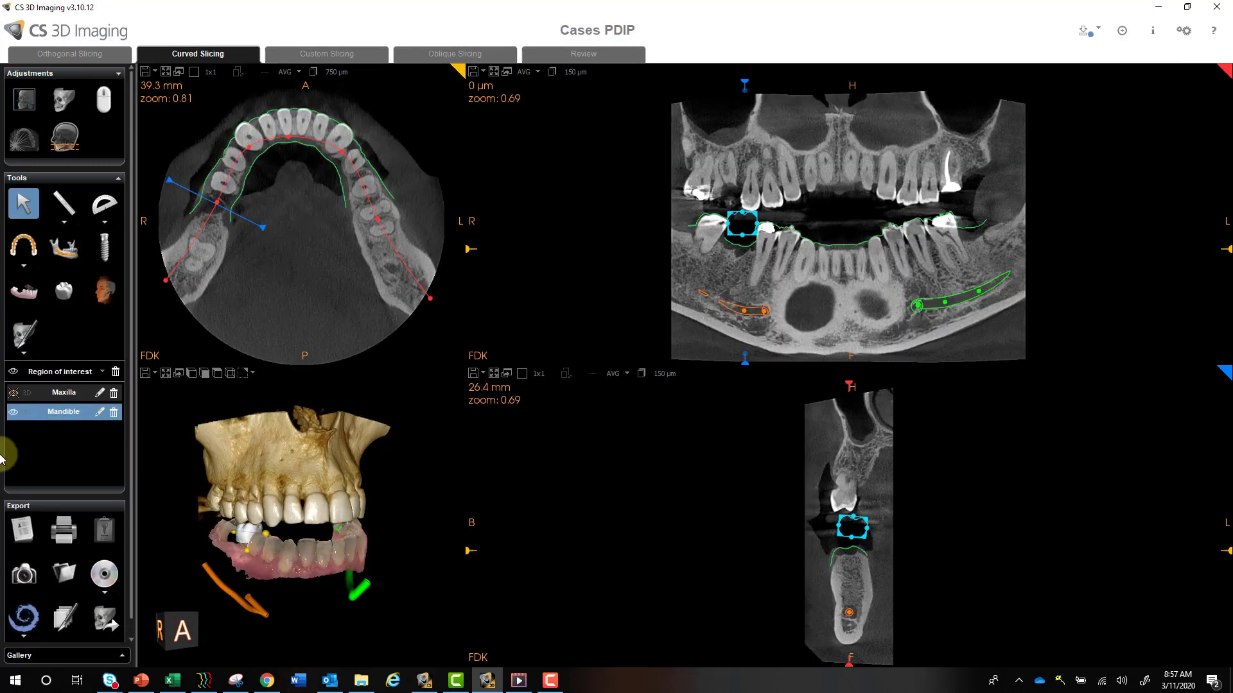
left_click(15, 395)
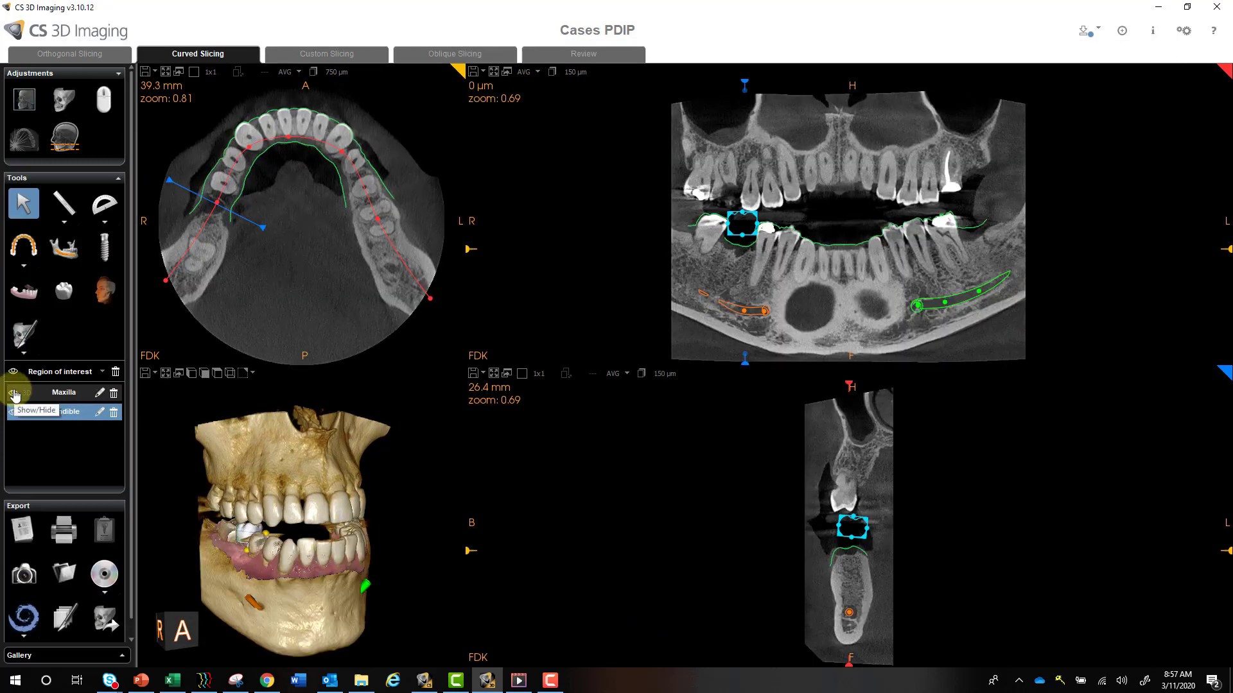
left_click(13, 391)
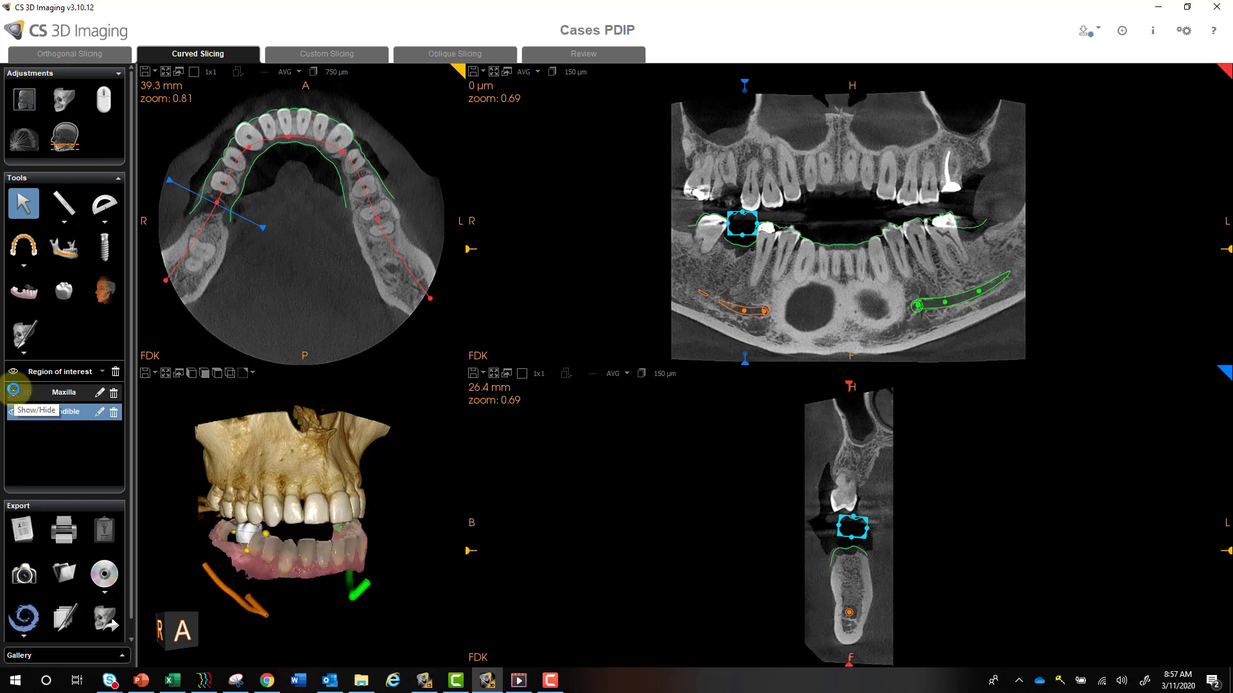
left_click(14, 411)
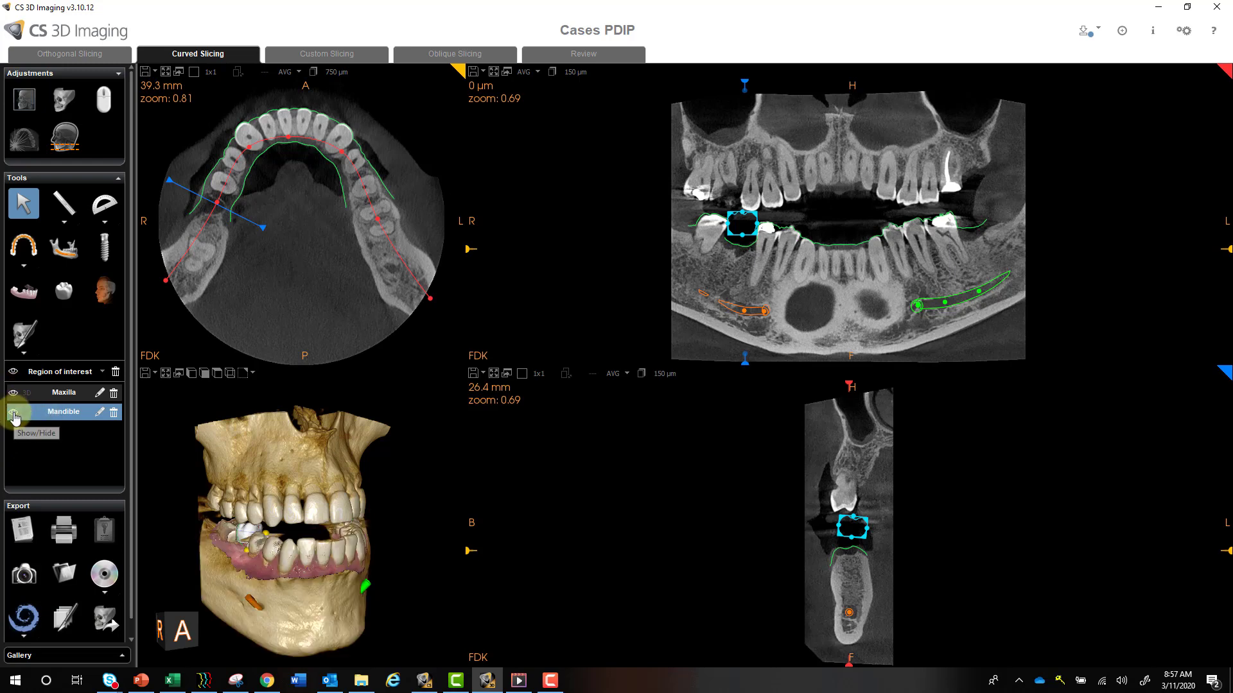
left_click(13, 412)
left_click(14, 413)
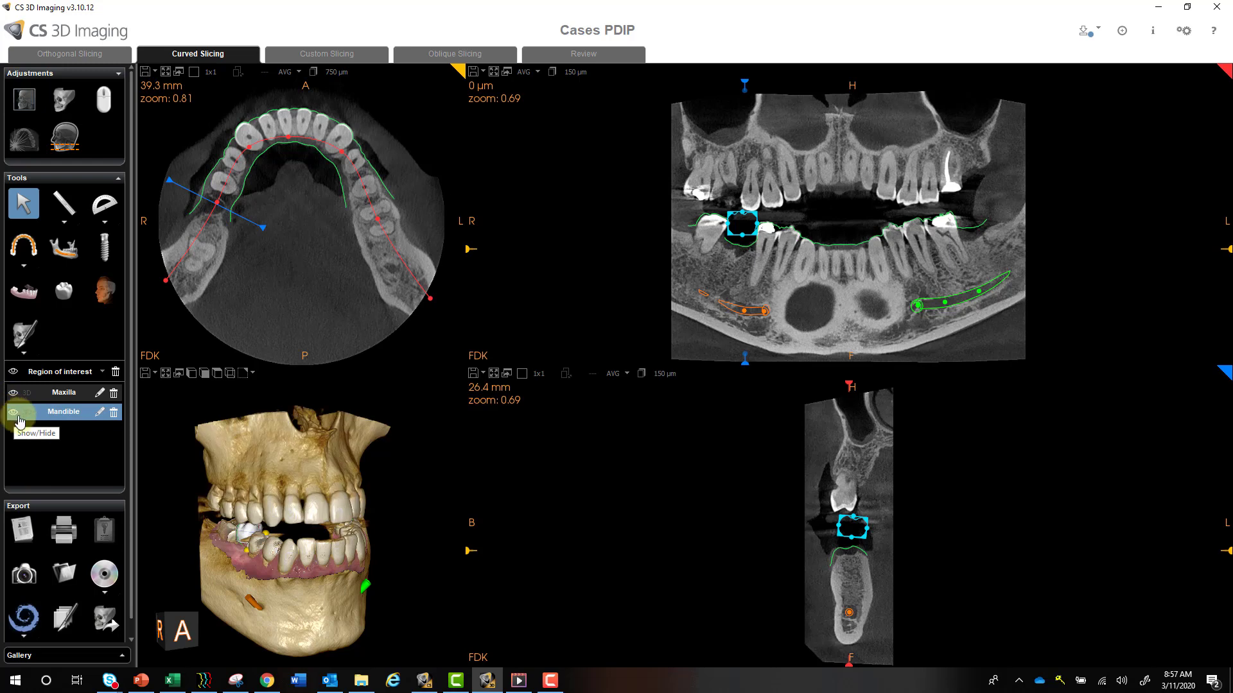
mouse_move(248, 456)
left_mouse_down()
mouse_move(278, 460)
mouse_move(249, 462)
left_mouse_up()
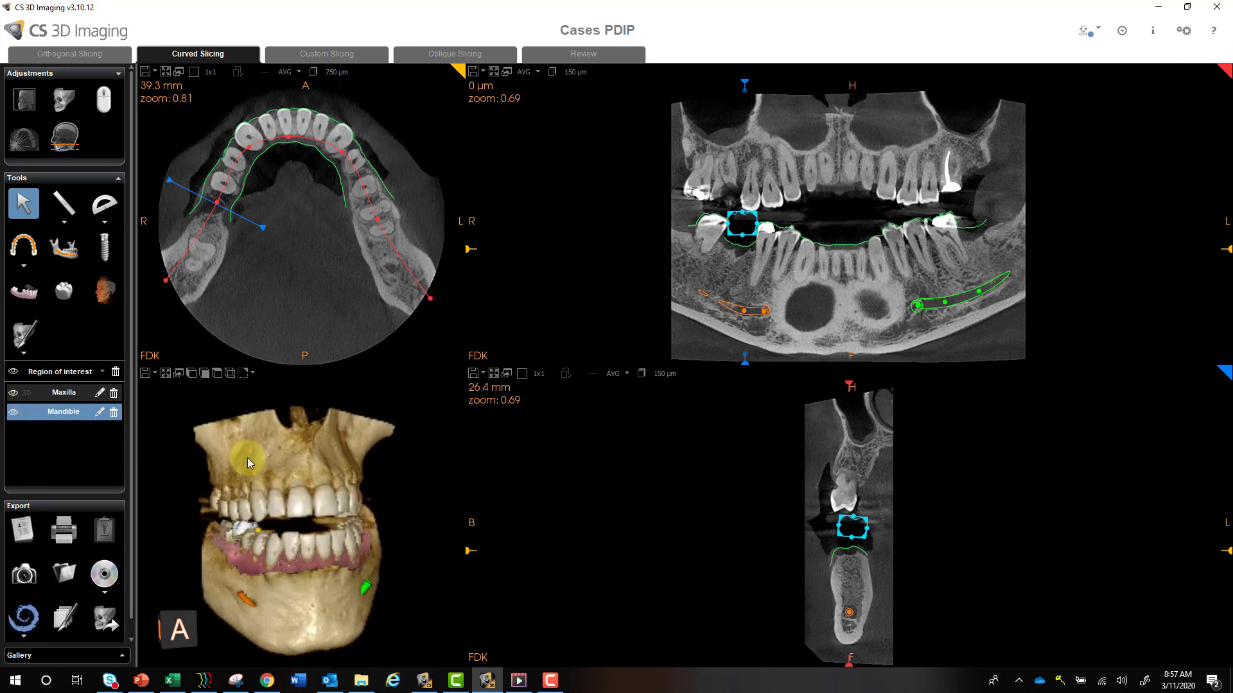
Step: Isolate the lower jaw using the Maxilla and Mandible regions' visibility, and view the crown site closely from above
left_click(14, 393)
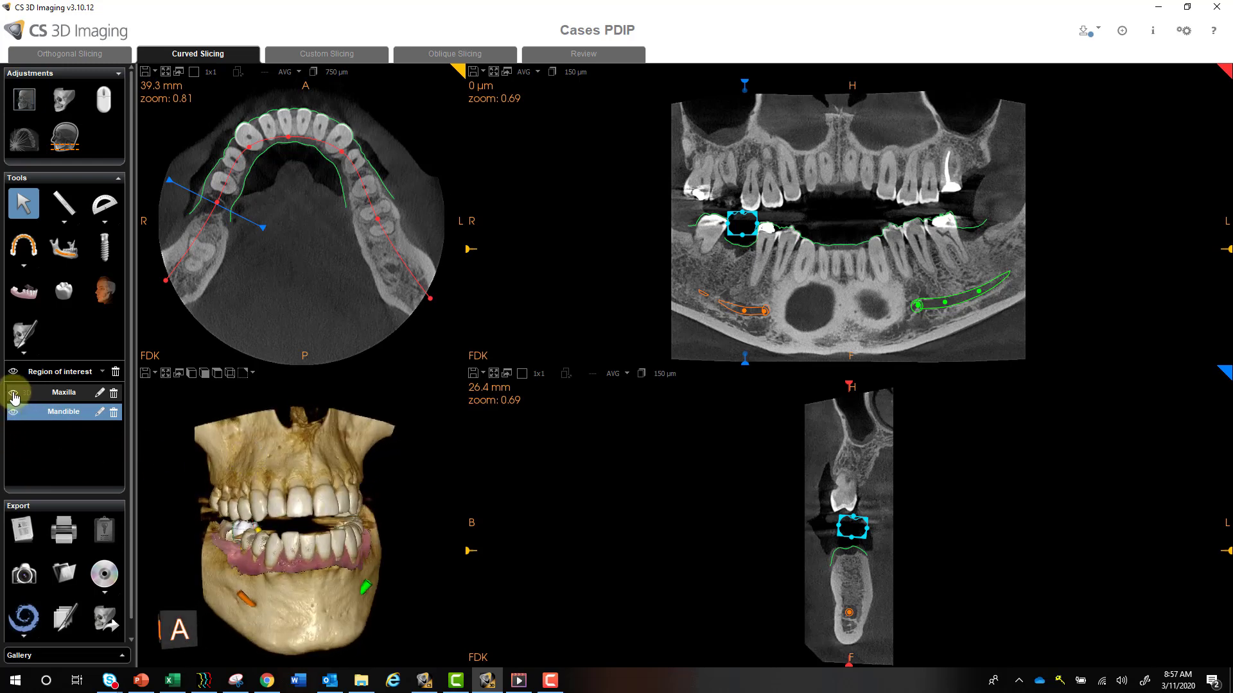
left_click(13, 413)
left_click(13, 413)
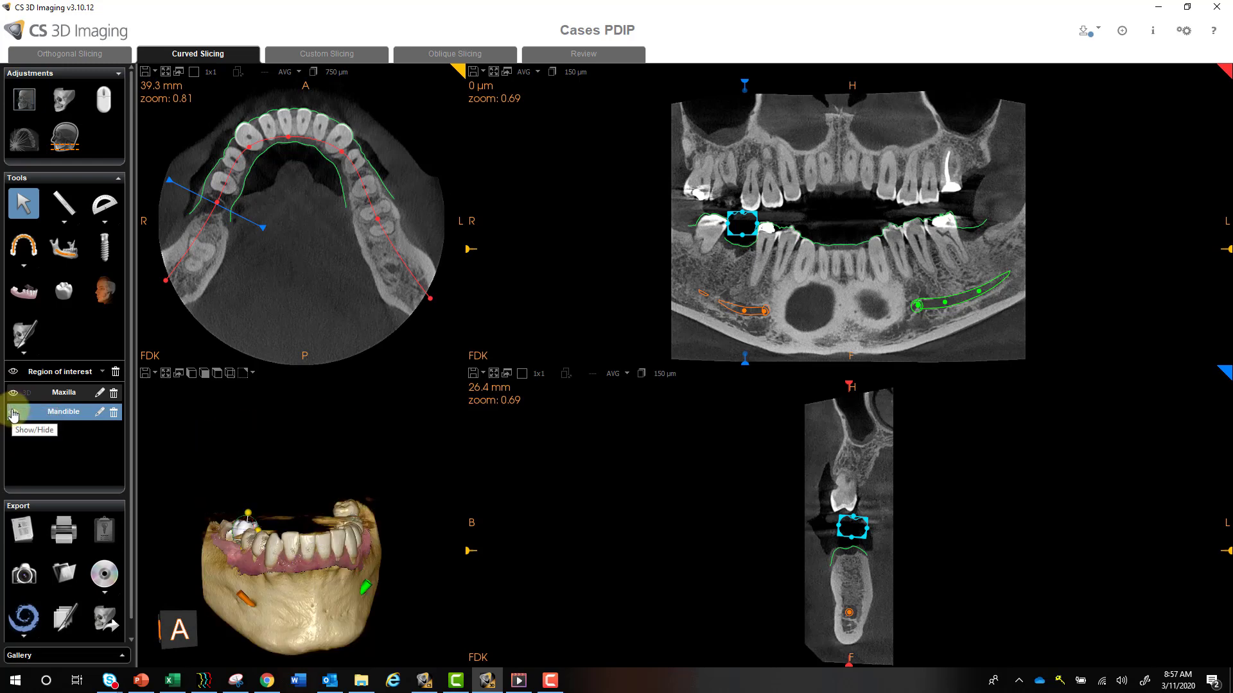
left_click_drag(332, 453, 334, 505)
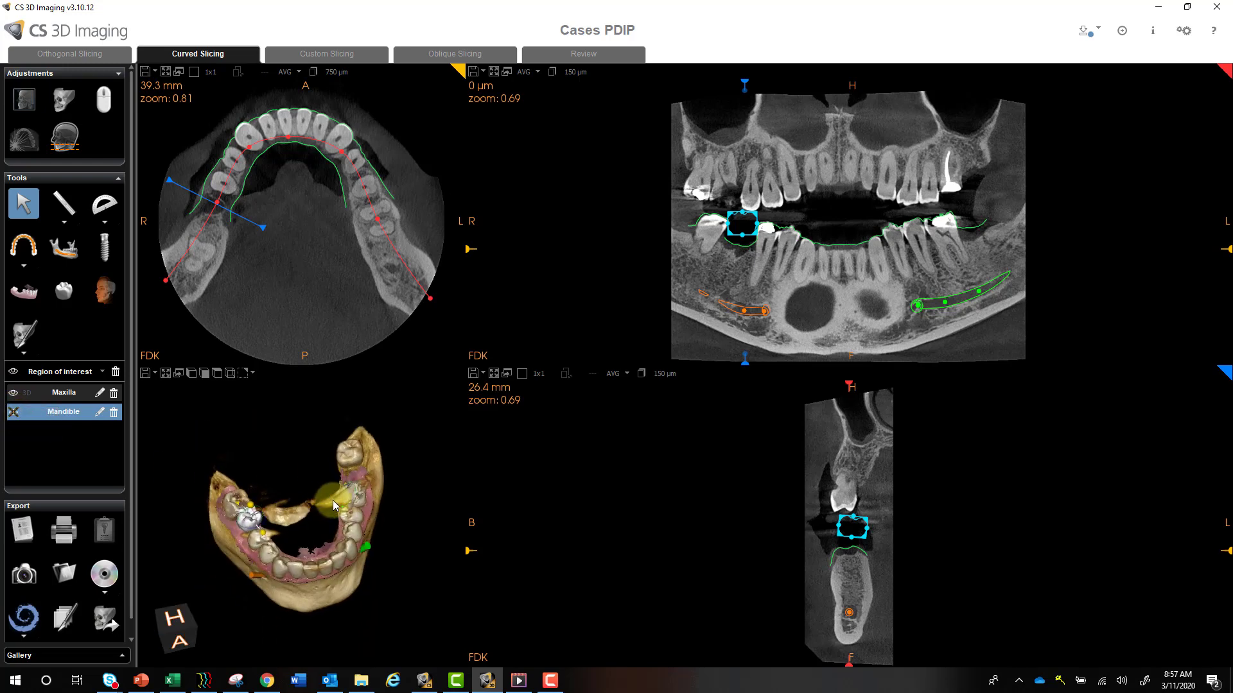
right_click_drag(334, 505, 366, 562)
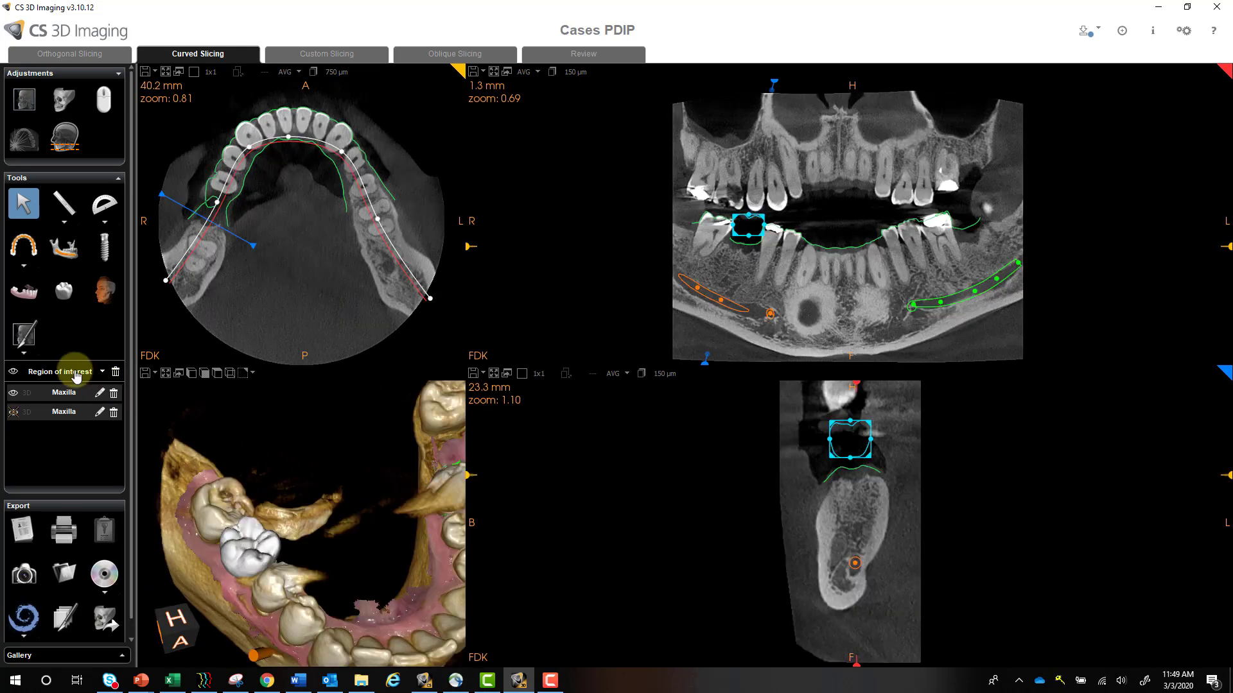
Step: List the case's crowns, center the views on crown #30 and select it in the 3D view
left_click(76, 375)
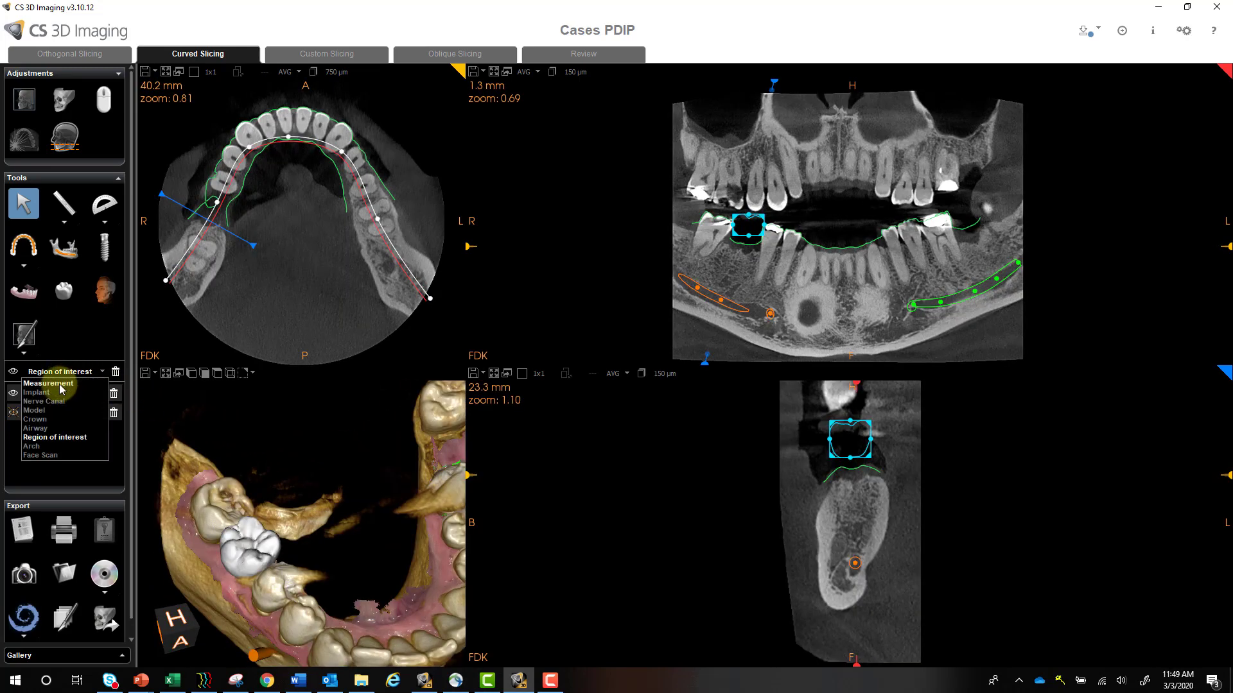
left_click(46, 421)
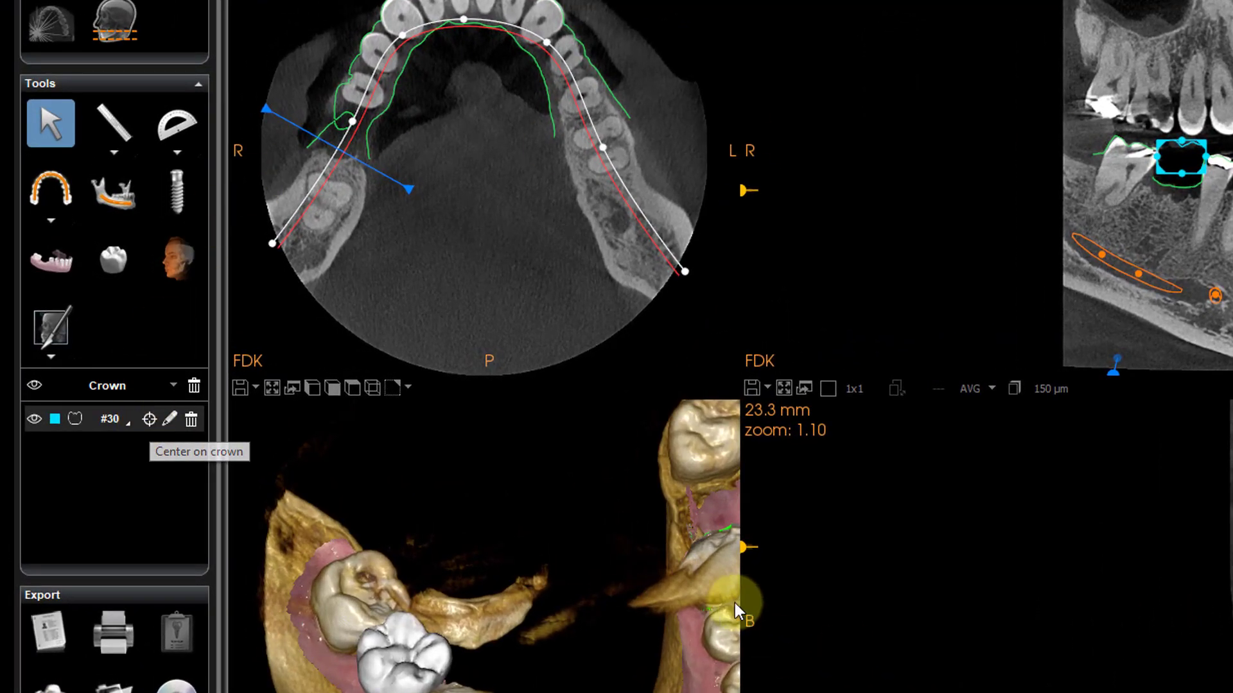
left_click(149, 420)
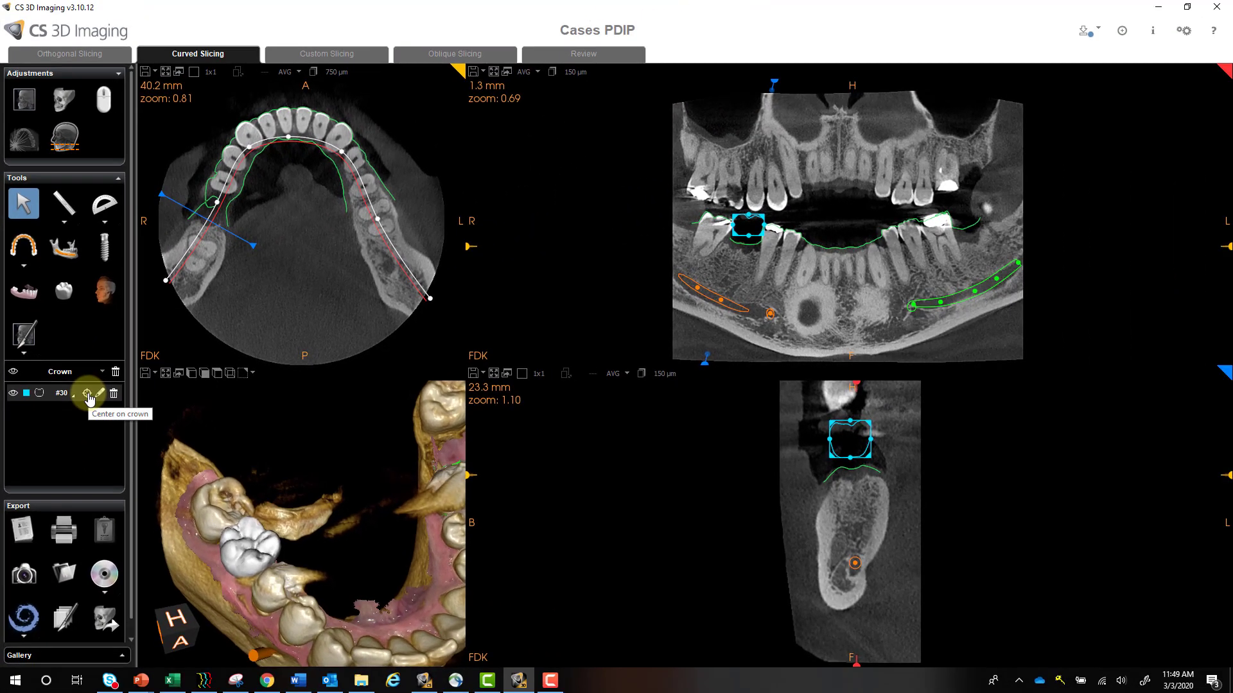
left_click(260, 546)
Step: Lower crown #30 towards the gum in the 3D view so it sits between the neighbouring teeth
left_click_drag(349, 582, 332, 497)
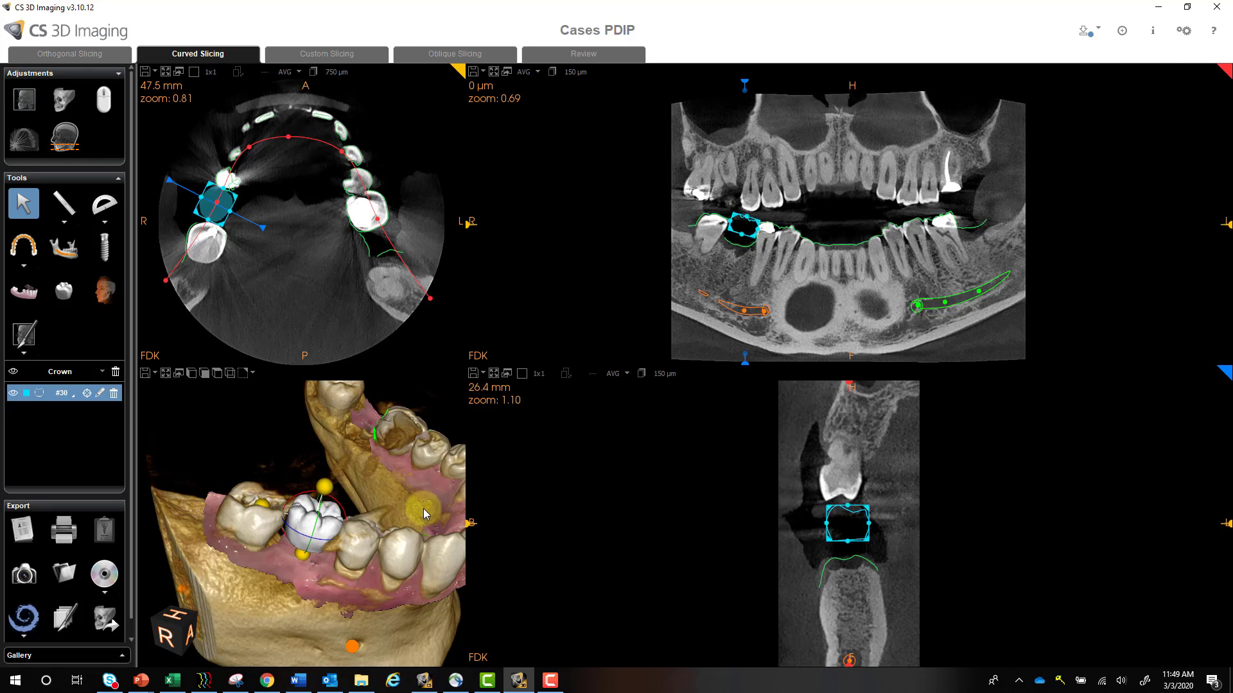
left_click_drag(427, 465, 319, 551)
left_click_drag(388, 568, 425, 468)
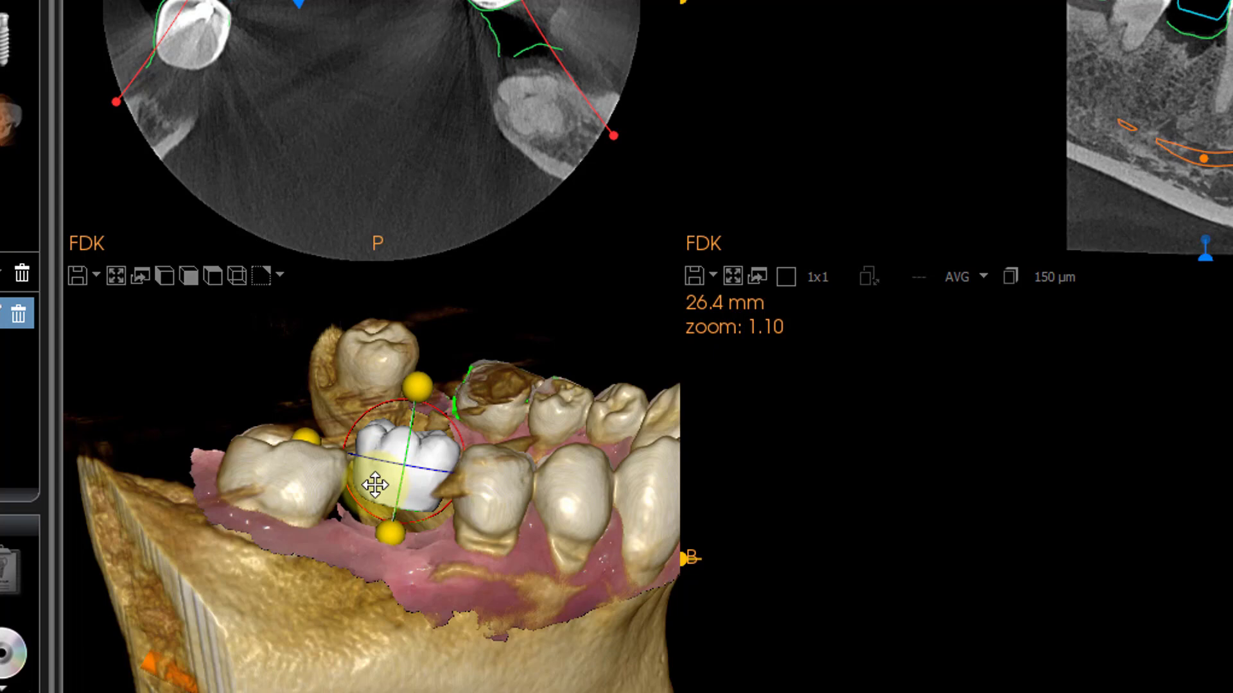
mouse_move(375, 485)
left_mouse_down()
mouse_move(407, 509)
mouse_move(368, 490)
mouse_move(376, 497)
left_mouse_up()
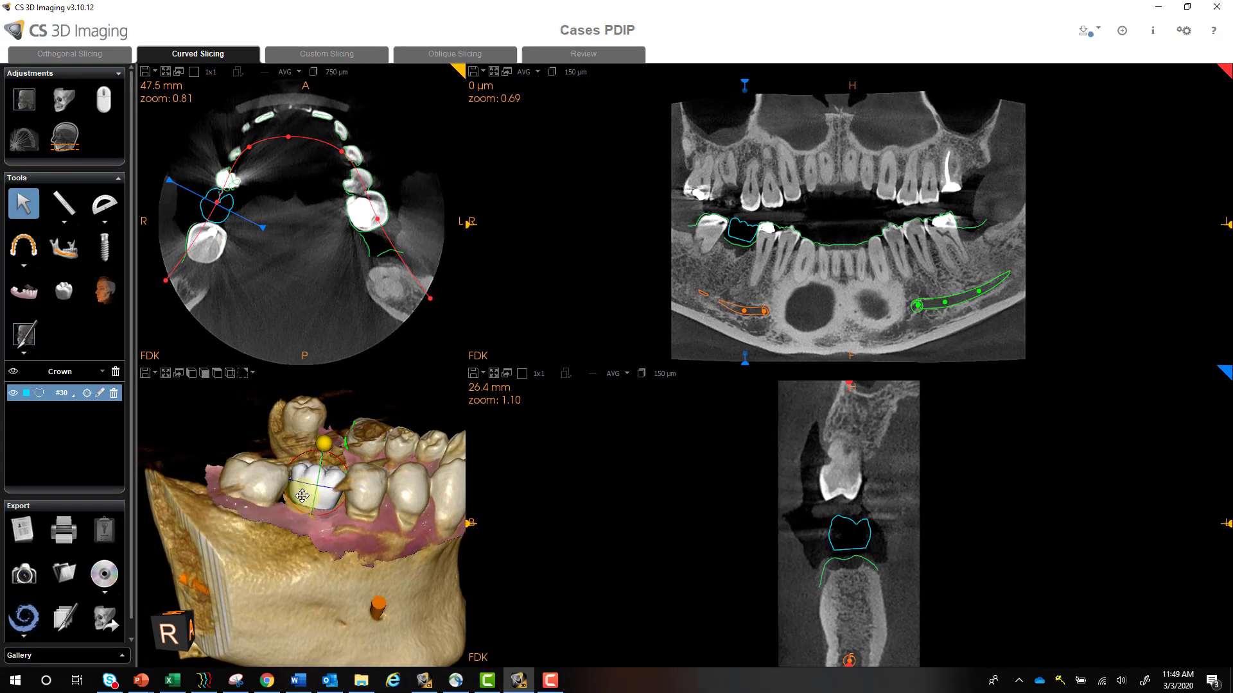
left_click(302, 496)
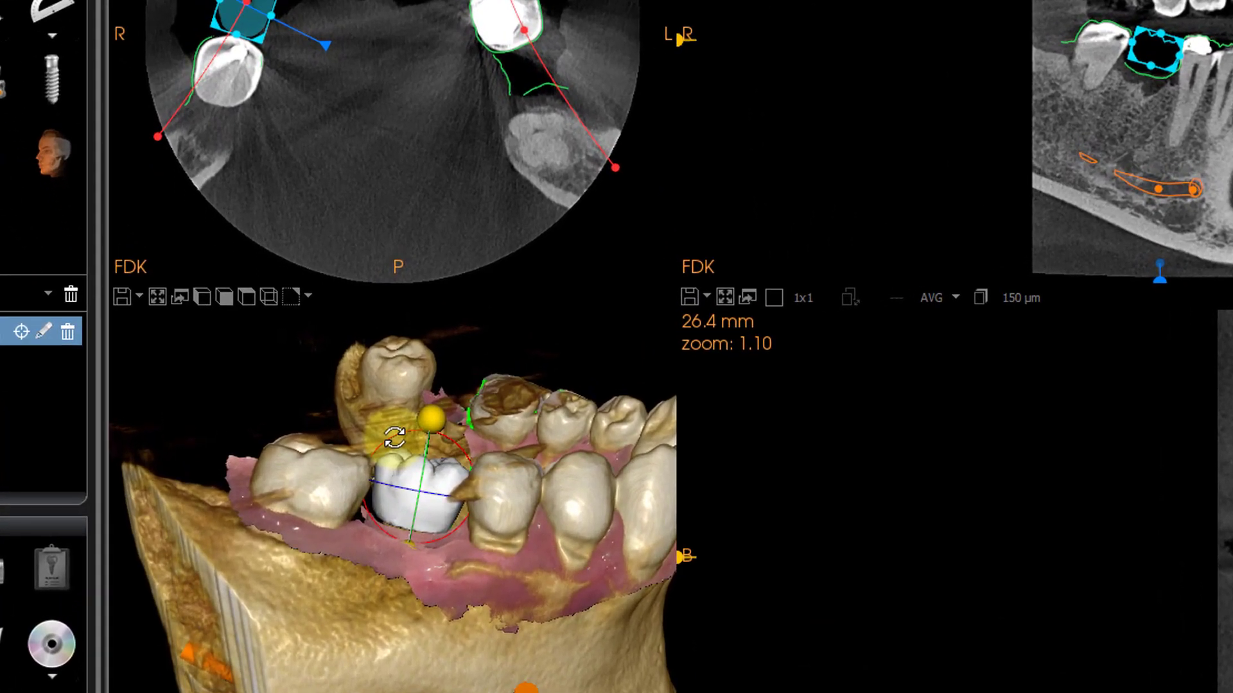
Step: Rotate crown #30 in the 3D view from the side and the front to match the tilt of the adjacent teeth
left_click_drag(394, 438, 356, 453)
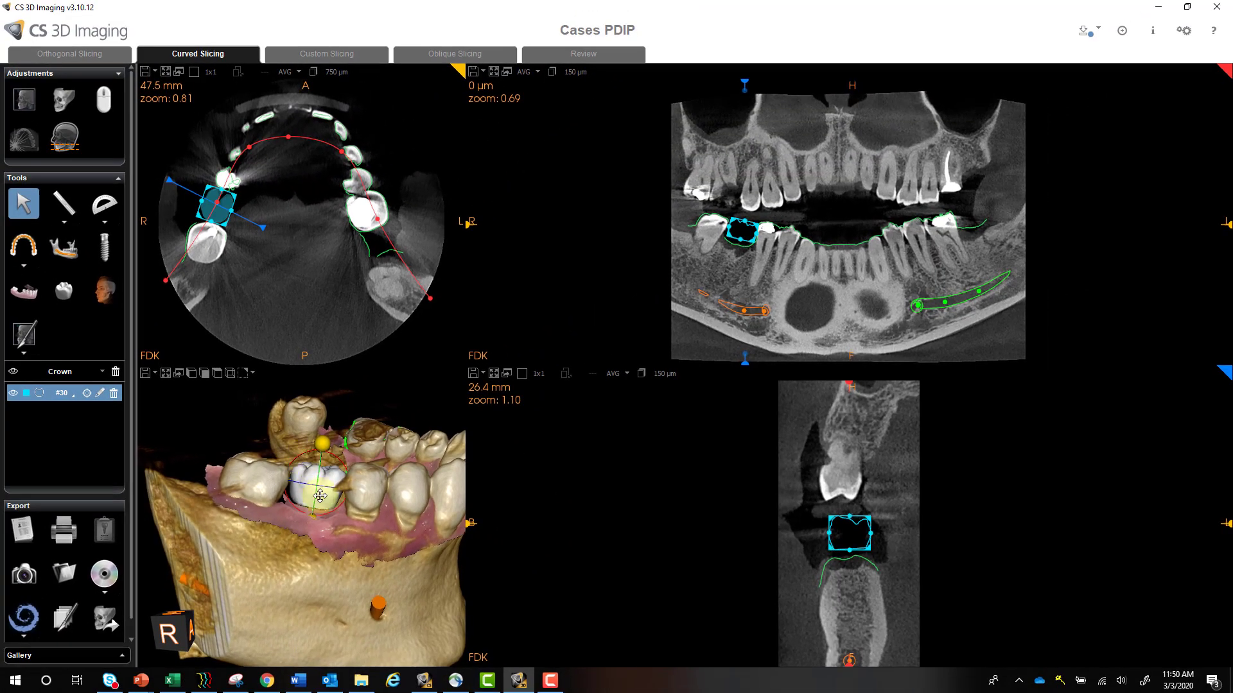
left_click_drag(479, 600, 378, 603)
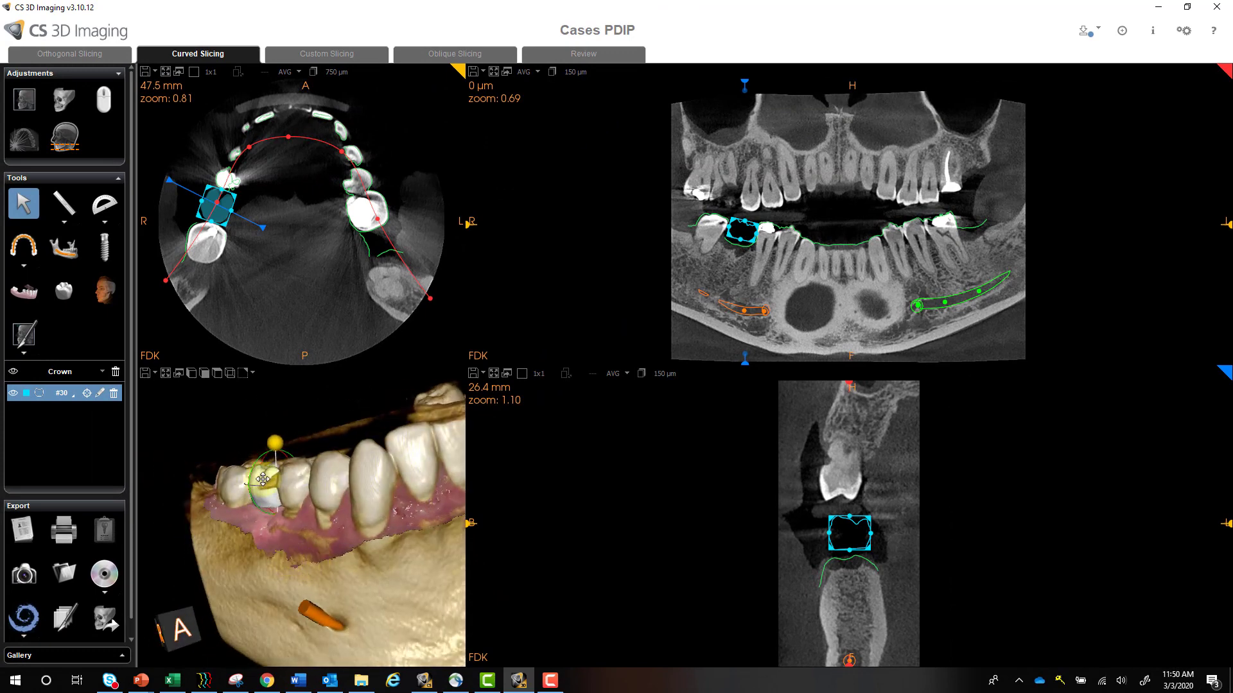
scroll(257, 482, "up", 3)
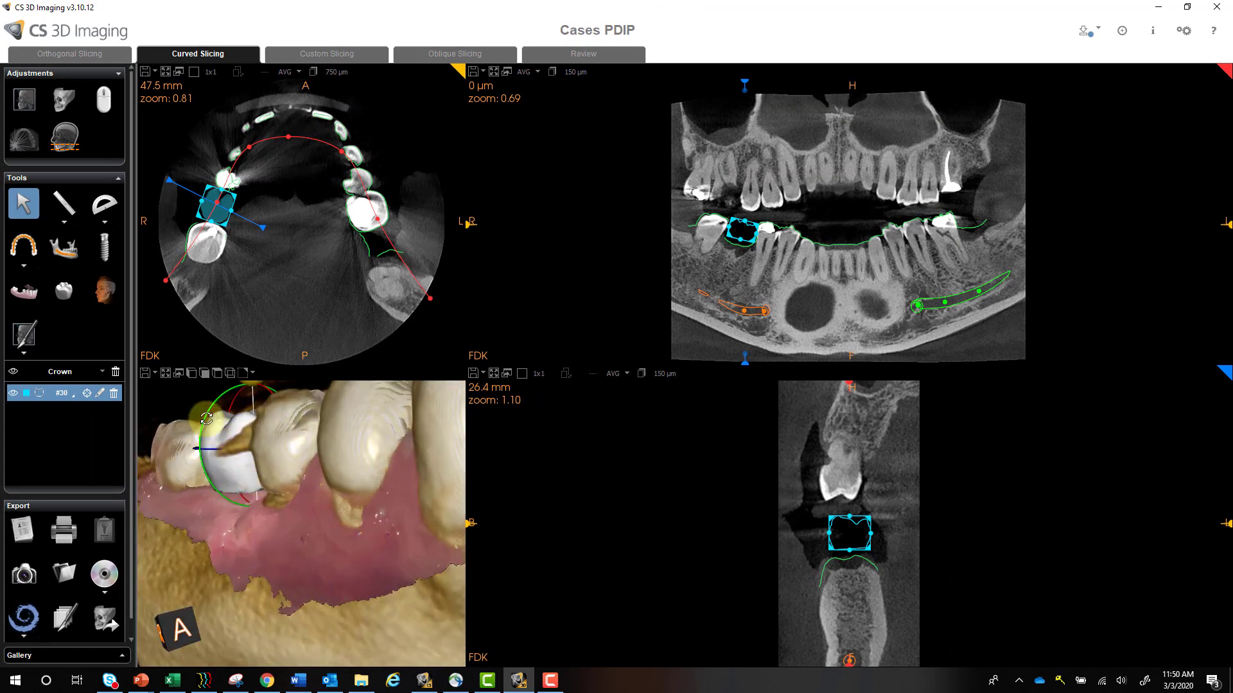
left_click_drag(206, 418, 217, 422)
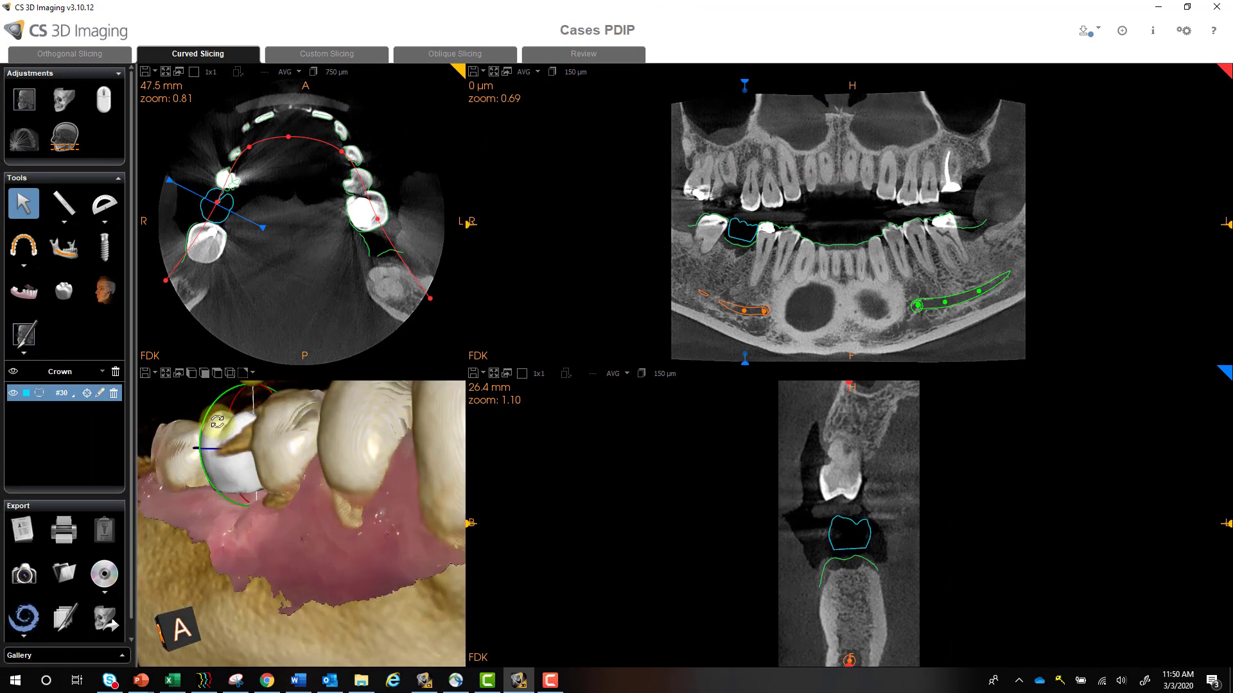
left_click_drag(336, 572, 400, 572)
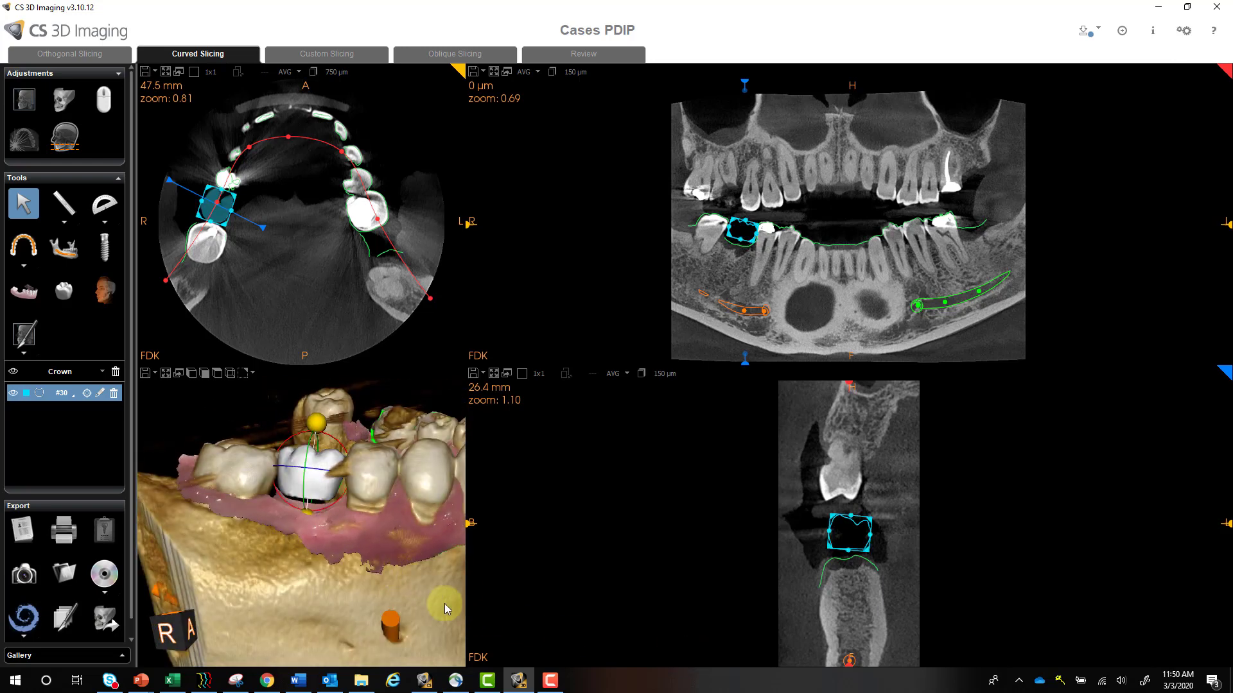
left_click_drag(383, 580, 393, 580)
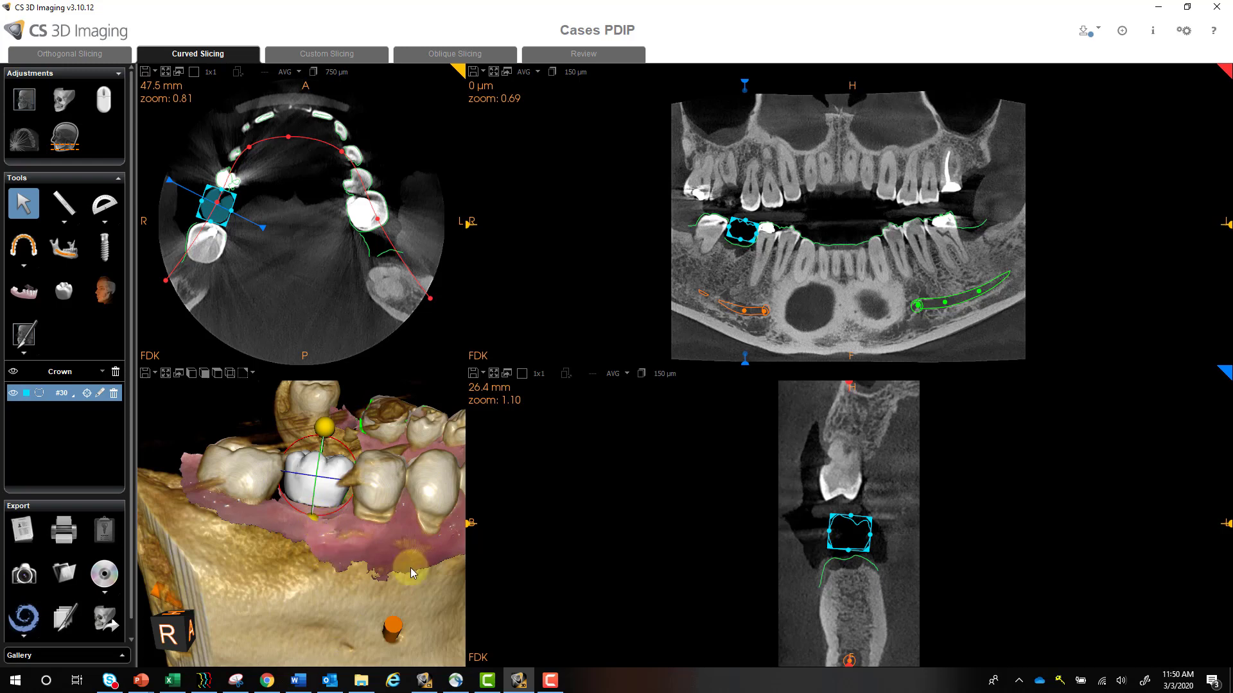
Step: Extend the base of crown #30 down to the green gum outline in the panoramic slice
scroll(858, 577, "up", 3)
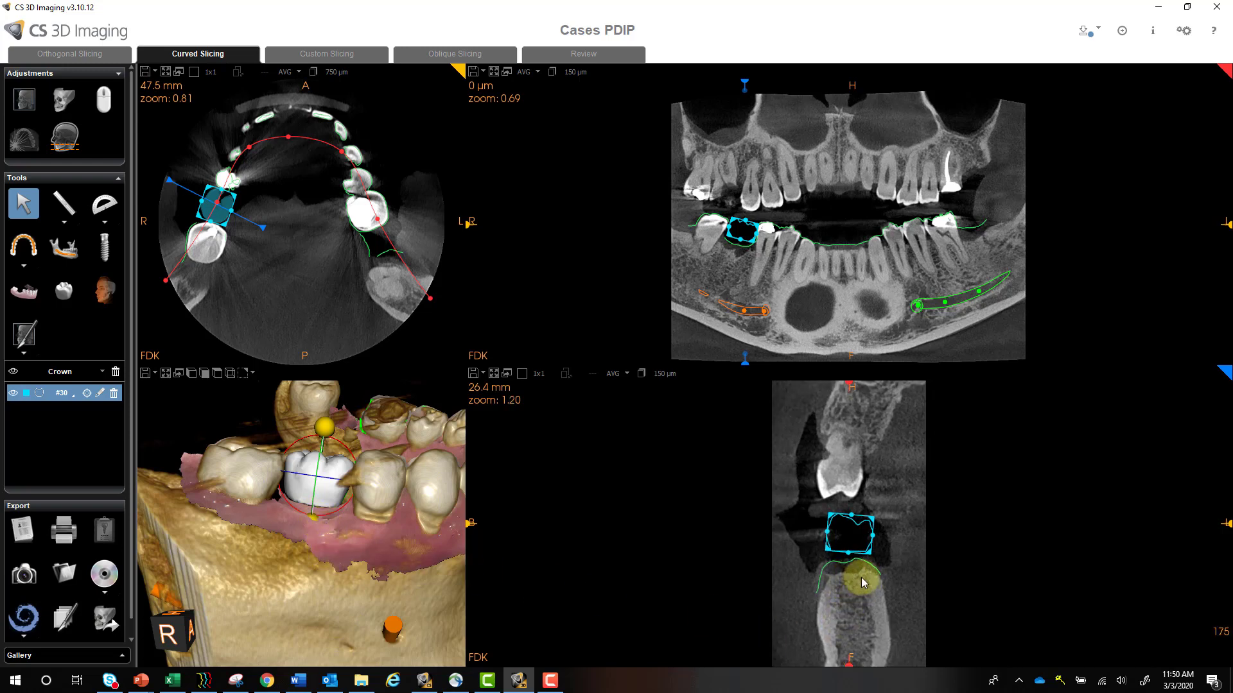
left_click_drag(865, 627, 866, 585)
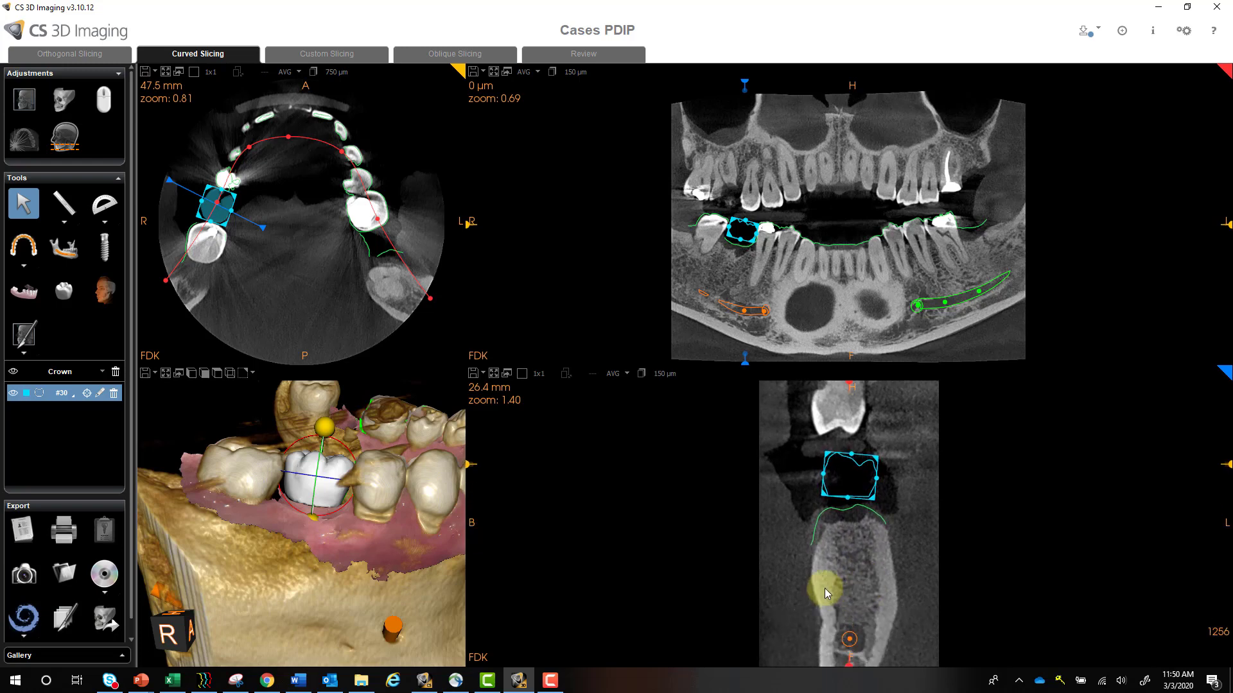
scroll(759, 290, "up", 5)
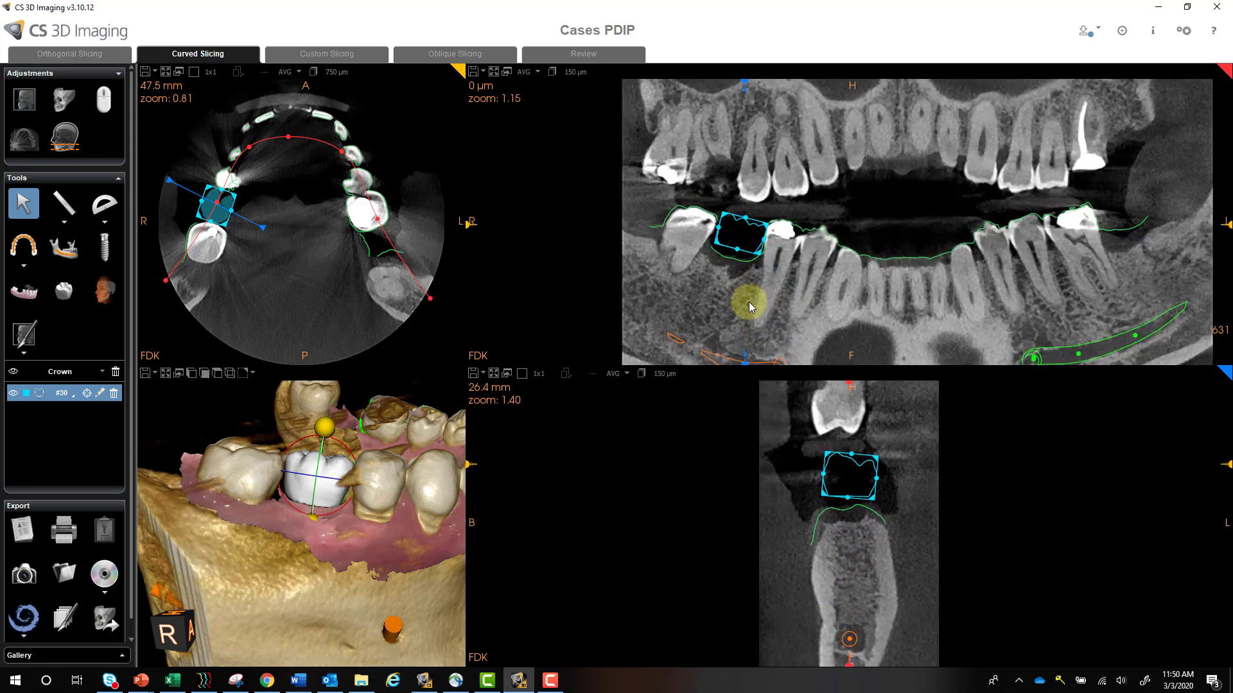
scroll(772, 253, "up", 2)
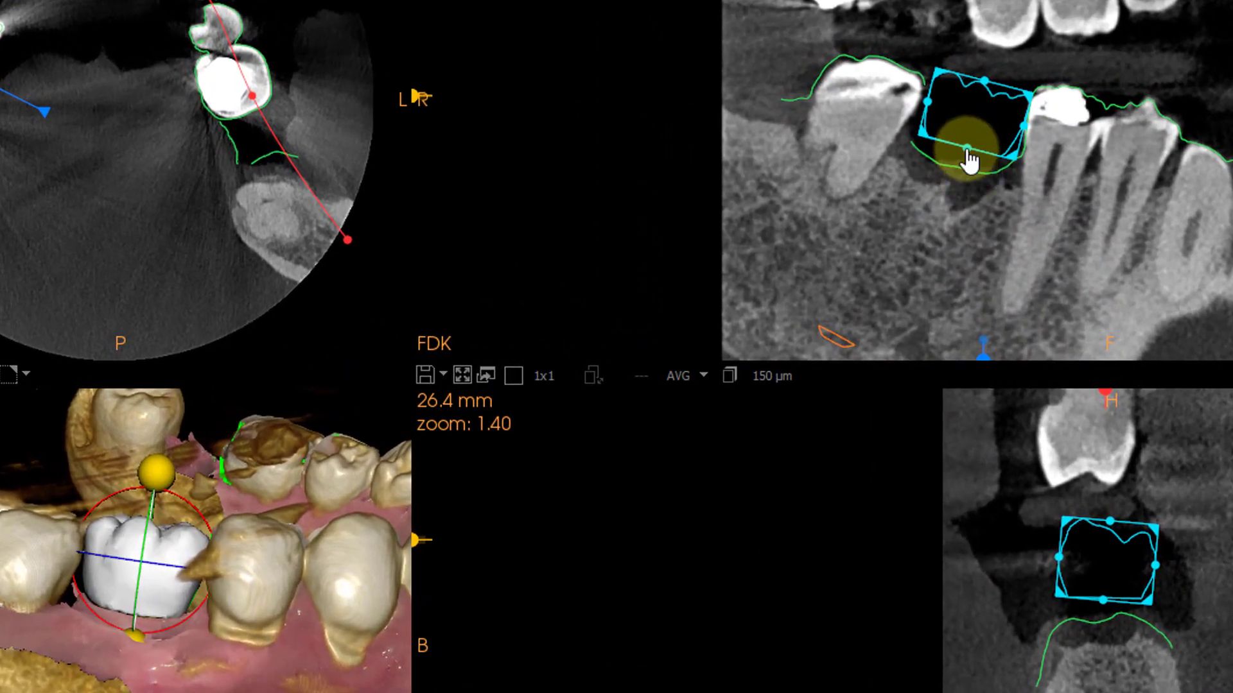
left_click(969, 160)
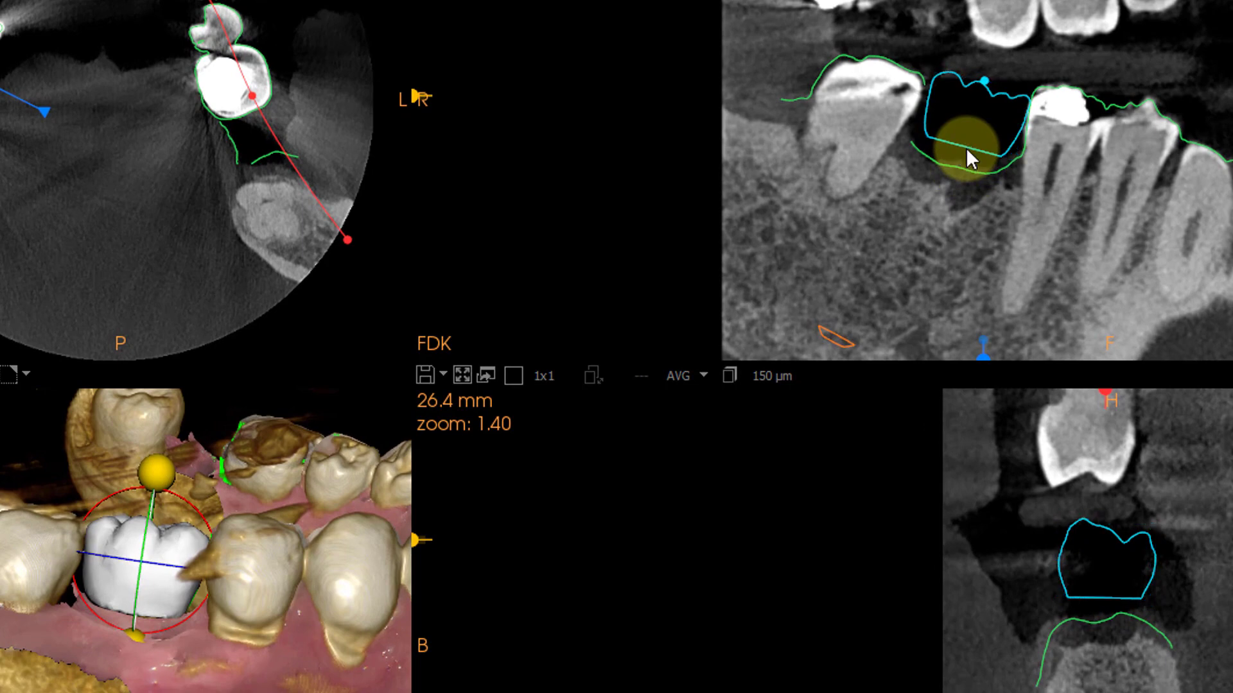
left_click(968, 151)
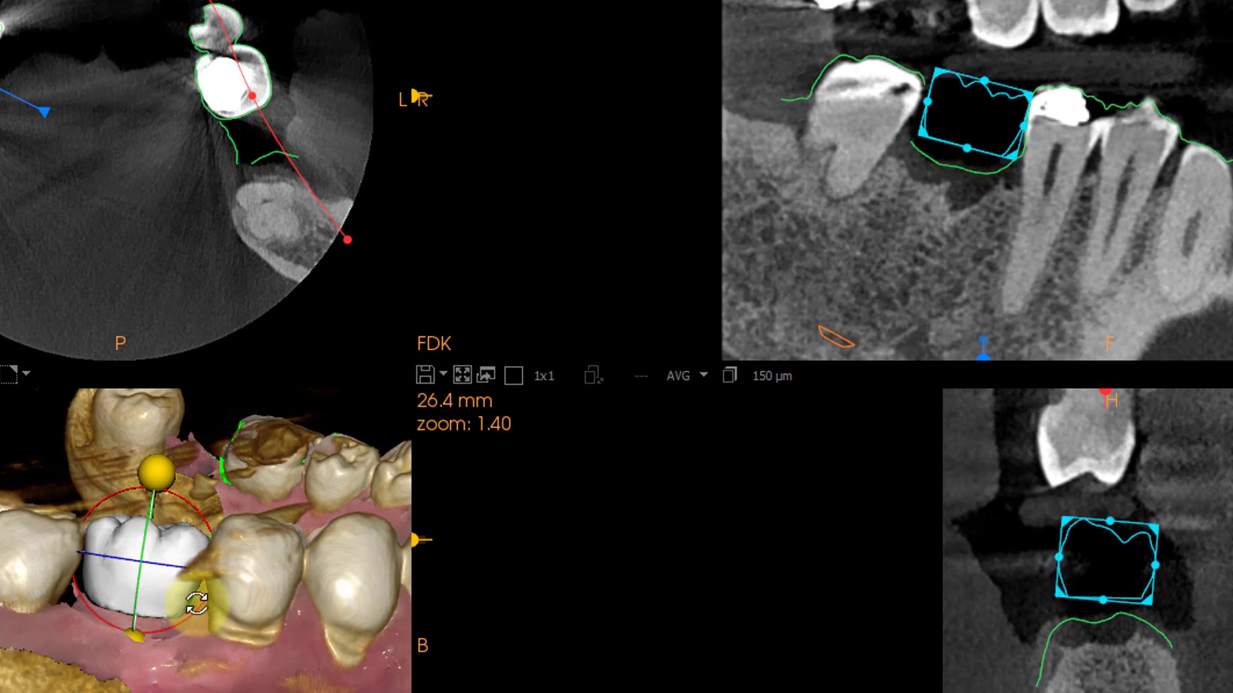
left_click(967, 155)
left_click(967, 157)
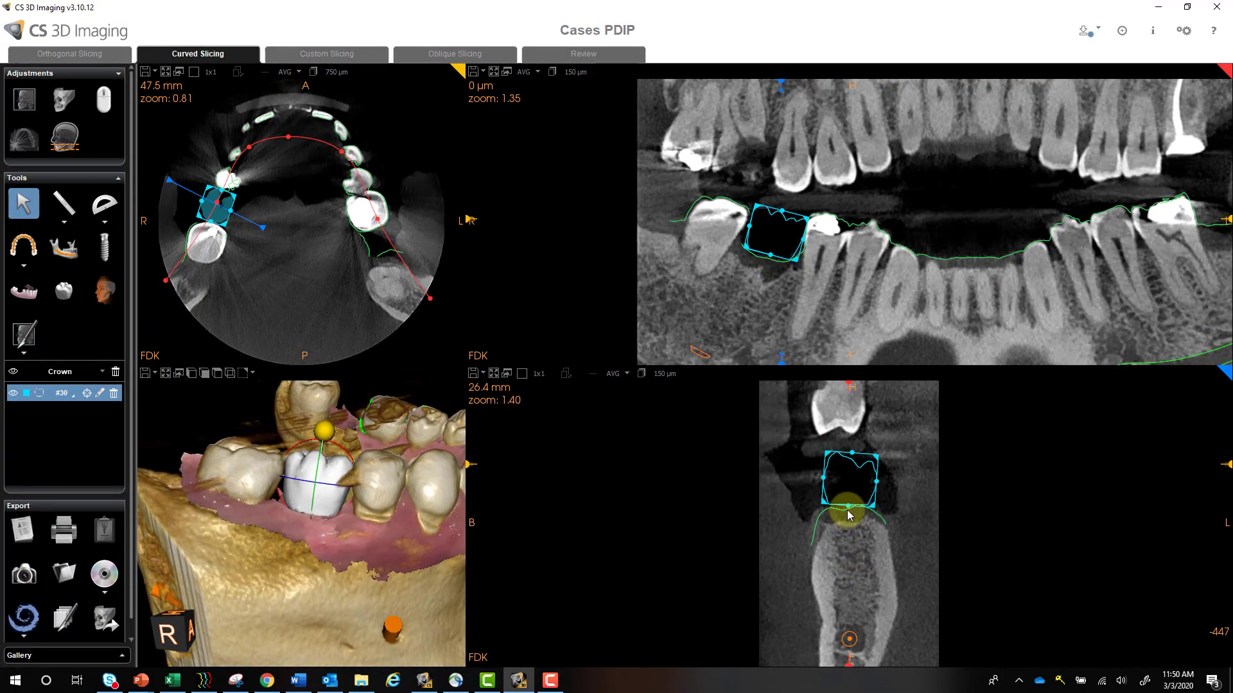
Step: Widen crown #30 slightly in the cross-sectional slice and fine-tune its fit between the adjacent teeth in the 3D view
left_click_drag(461, 563, 399, 648)
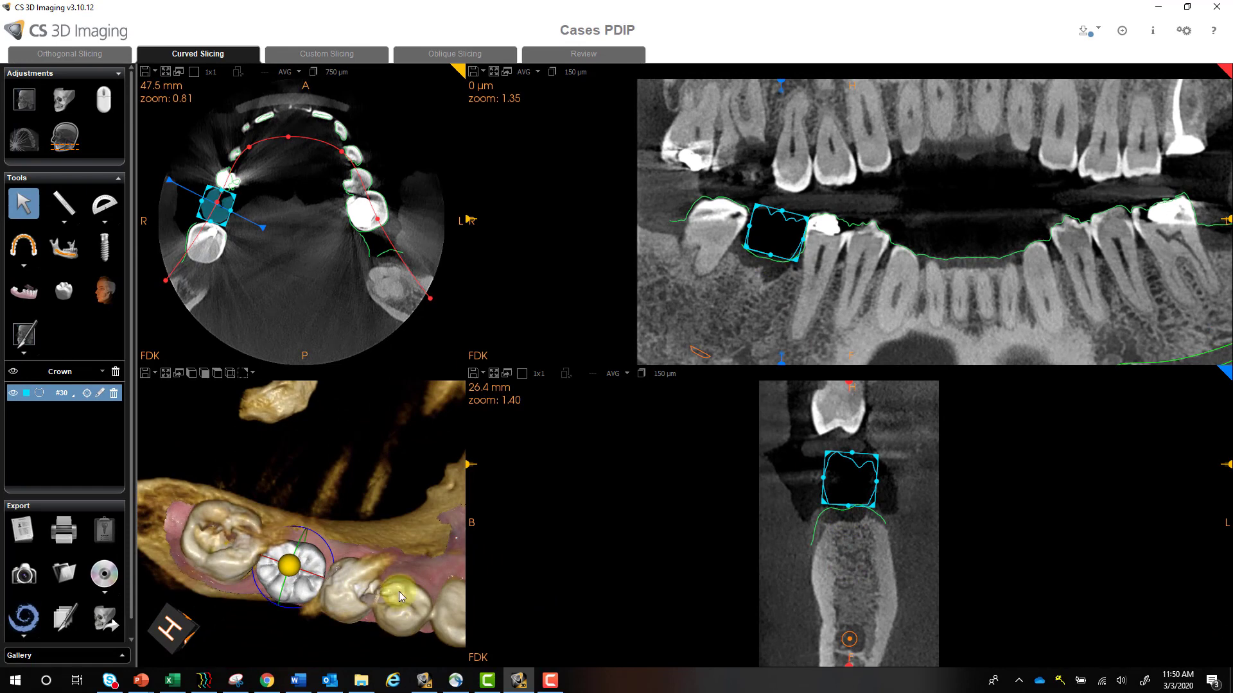
left_click_drag(398, 592, 400, 556)
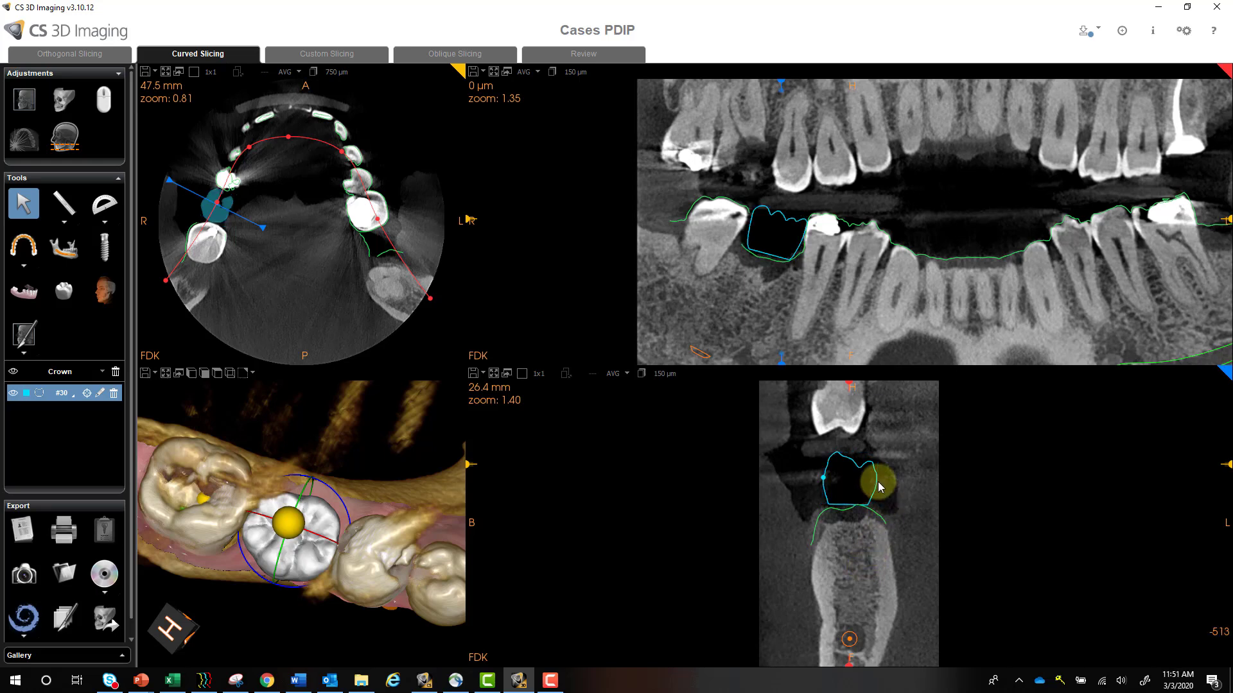
mouse_move(880, 487)
left_mouse_down()
mouse_move(868, 490)
mouse_move(879, 492)
left_mouse_up()
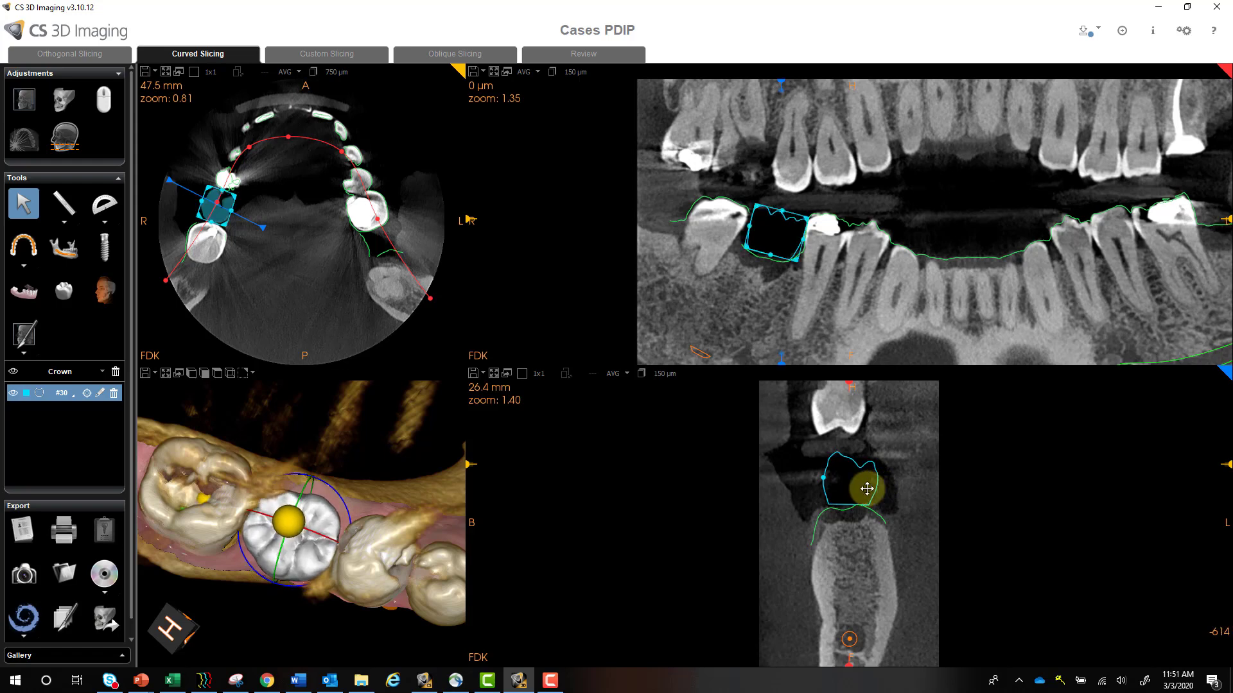
left_click_drag(366, 610, 390, 532)
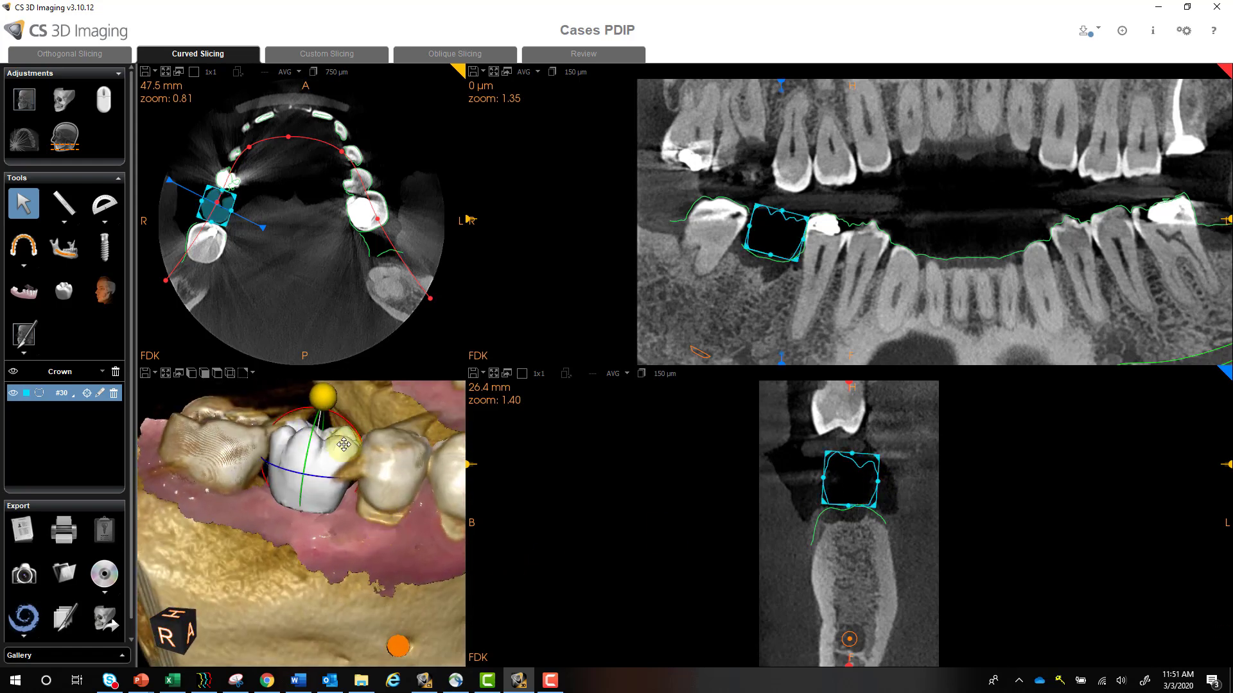
left_click_drag(347, 449, 326, 435)
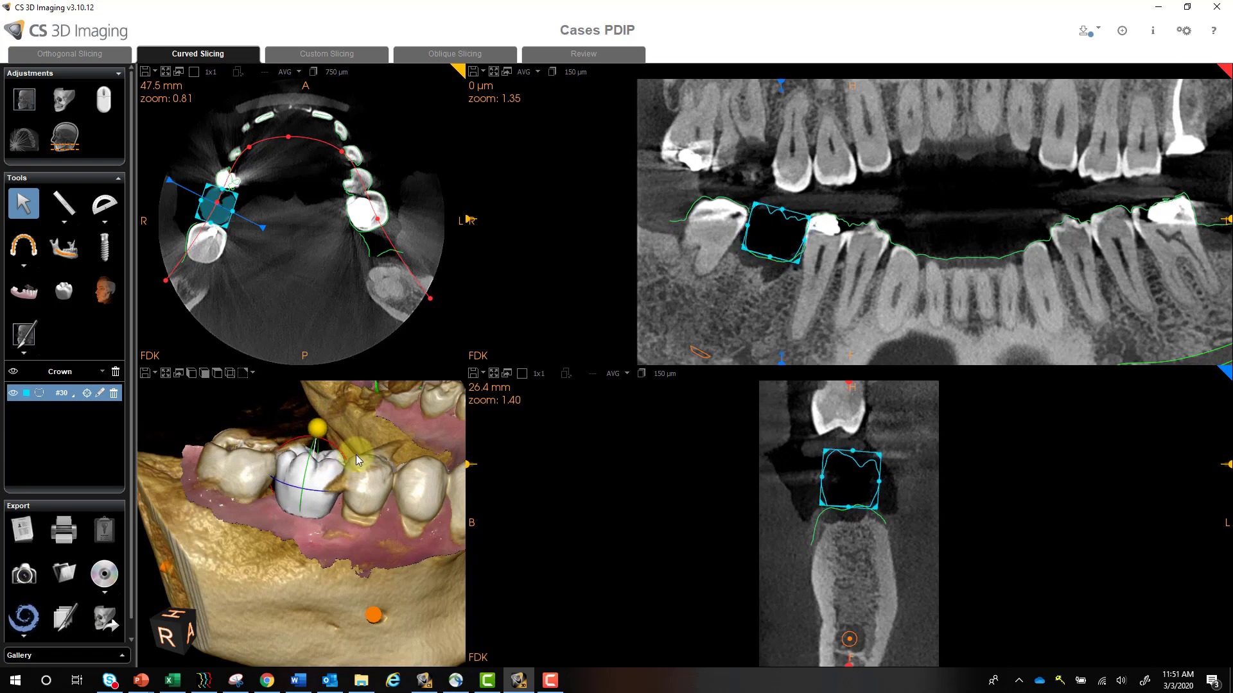
left_click(165, 214)
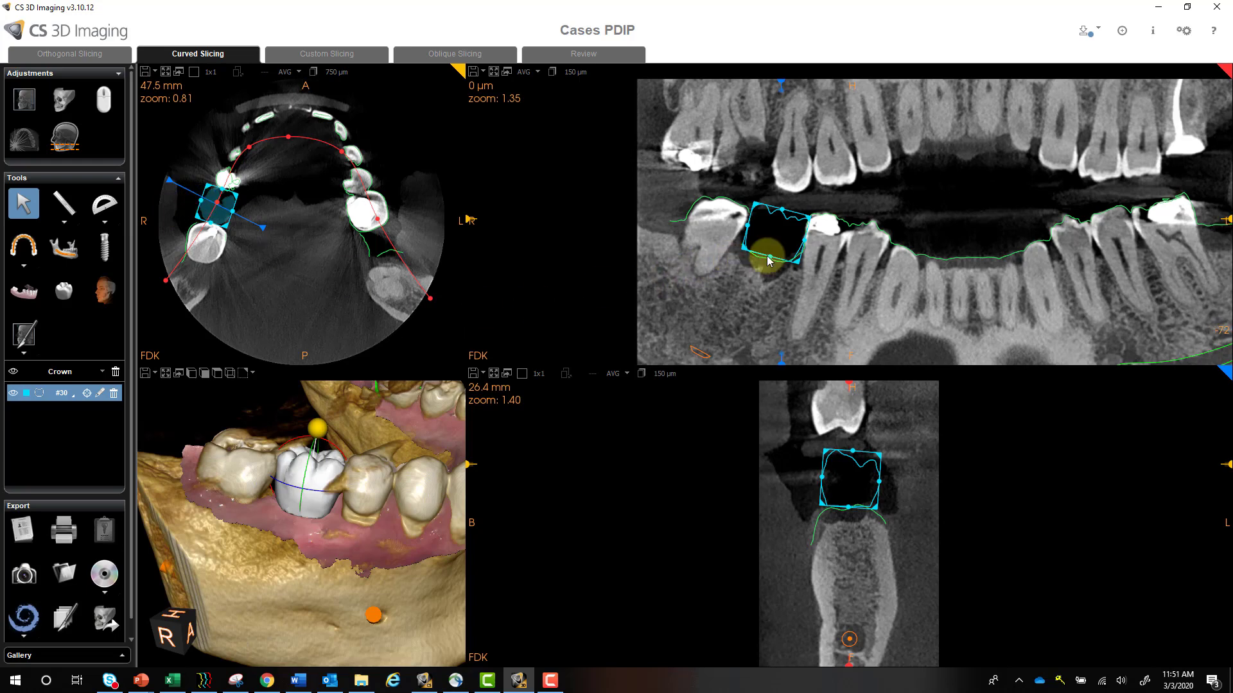
mouse_move(404, 506)
left_mouse_down()
mouse_move(395, 599)
mouse_move(406, 494)
left_mouse_up()
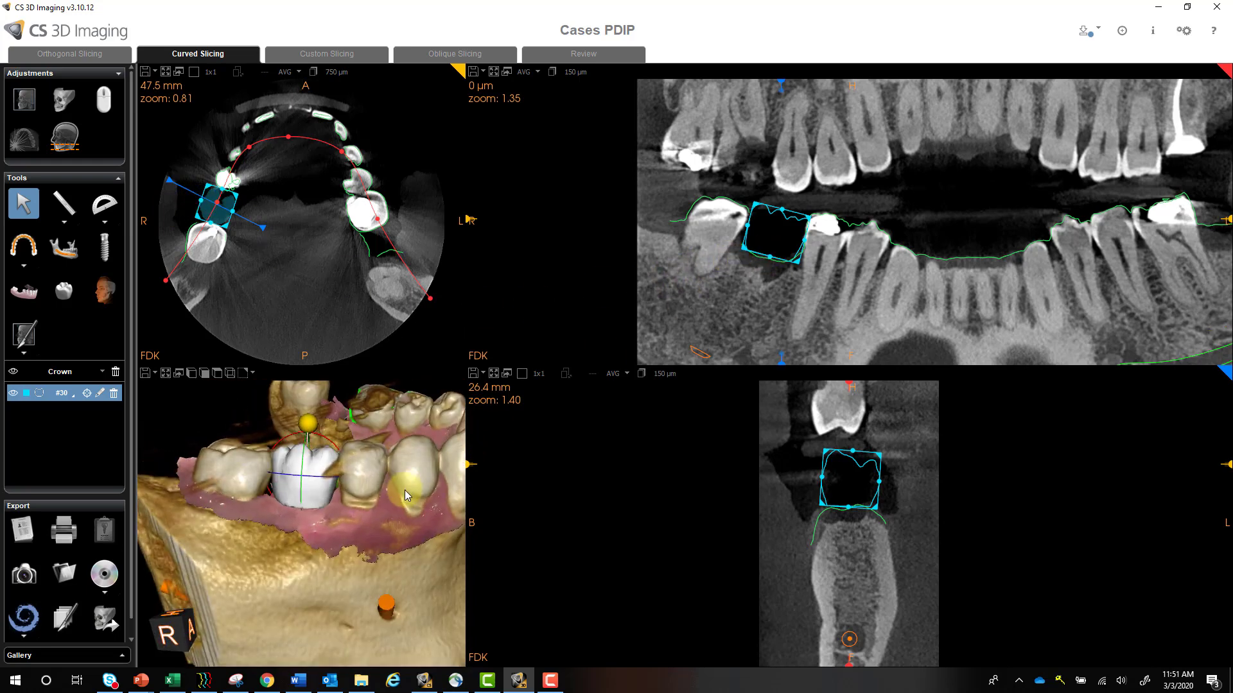